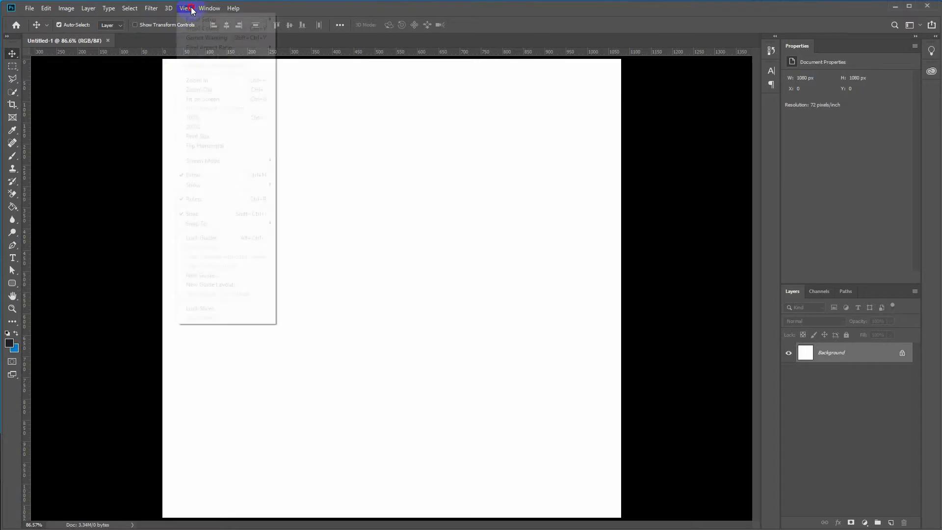
# Add a guide layout with 40 px margins on all four sides of the canvas
pyautogui.click(223, 288)
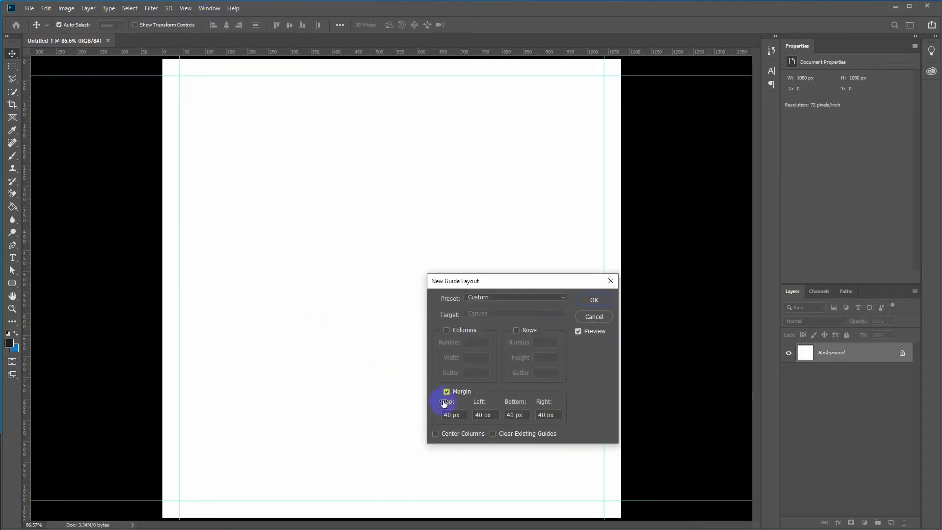
pyautogui.moveTo(511, 279); pyautogui.dragTo(462, 208)
pyautogui.click(541, 230)
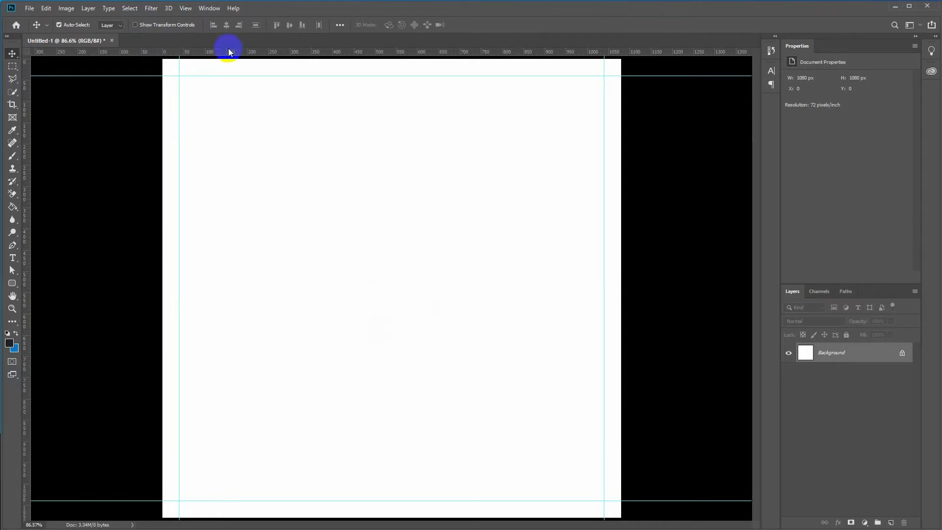
# Add a second guide layout with top, left, bottom and right margins of 0 px, keeping the existing guides
pyautogui.click(187, 8)
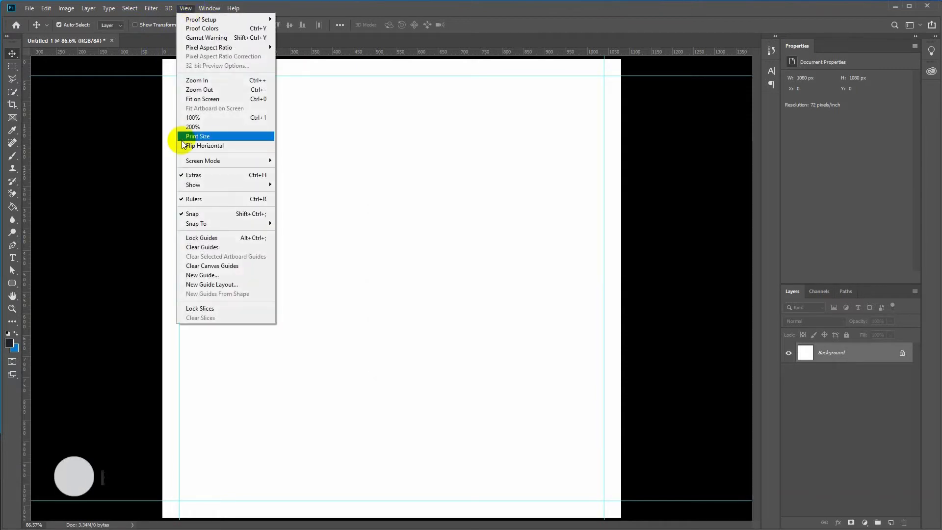
pyautogui.click(216, 284)
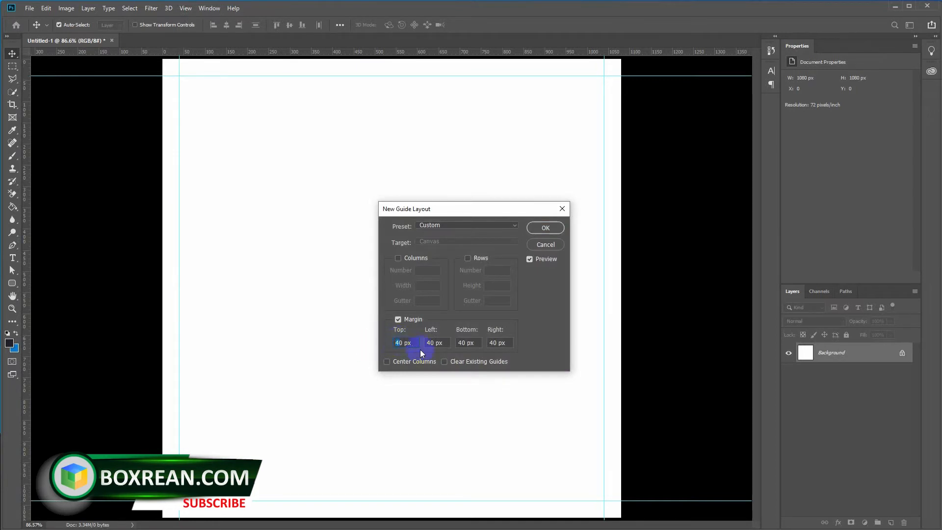
pyautogui.write('0')
pyautogui.click(436, 343)
pyautogui.doubleClick(436, 343)
pyautogui.write('0')
pyautogui.doubleClick(461, 344)
pyautogui.write('0')
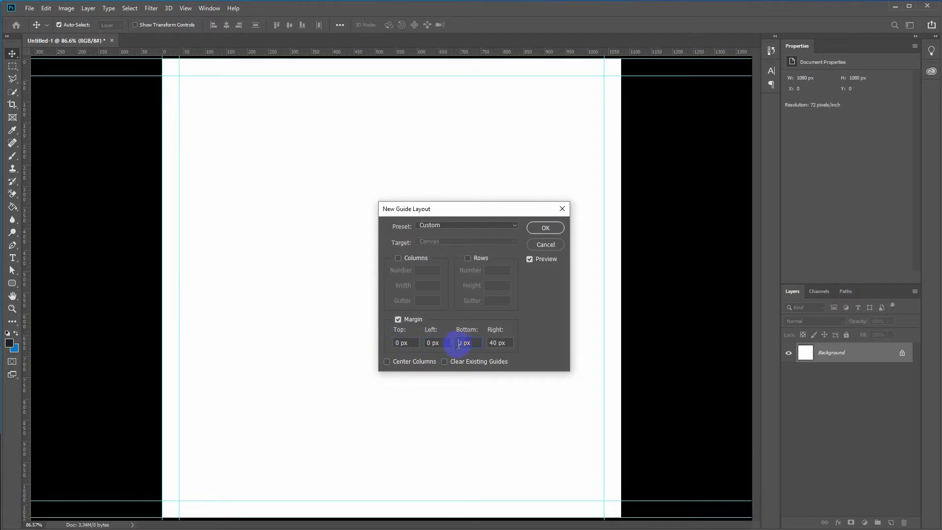
pyautogui.doubleClick(493, 343)
pyautogui.write('0')
pyautogui.click(543, 227)
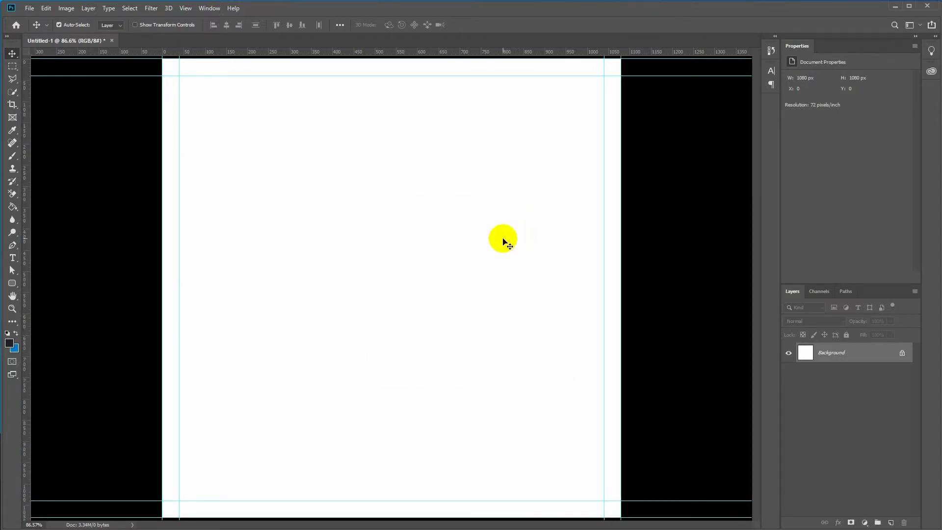
# Unlock the background layer and fill it with the current dark foreground color using the Paint Bucket
pyautogui.click(12, 283)
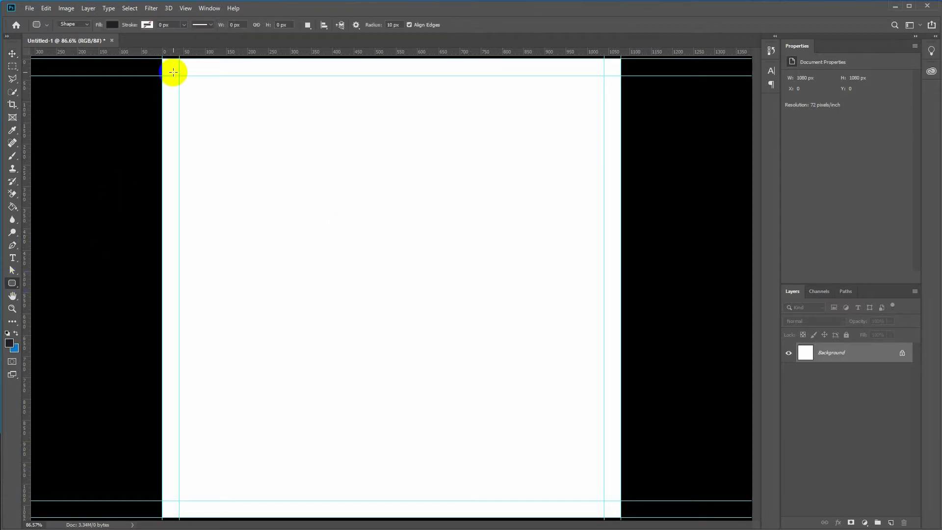
pyautogui.click(12, 207)
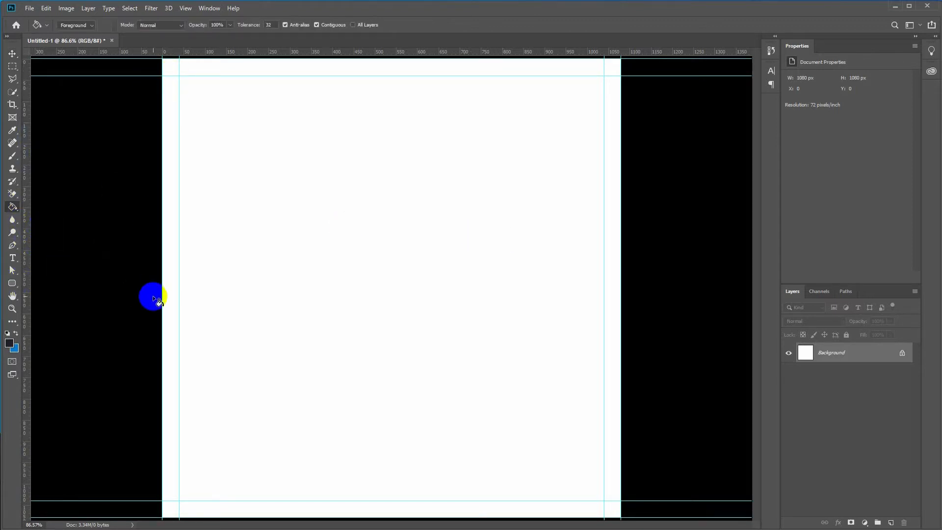
pyautogui.click(903, 354)
pyautogui.click(391, 270)
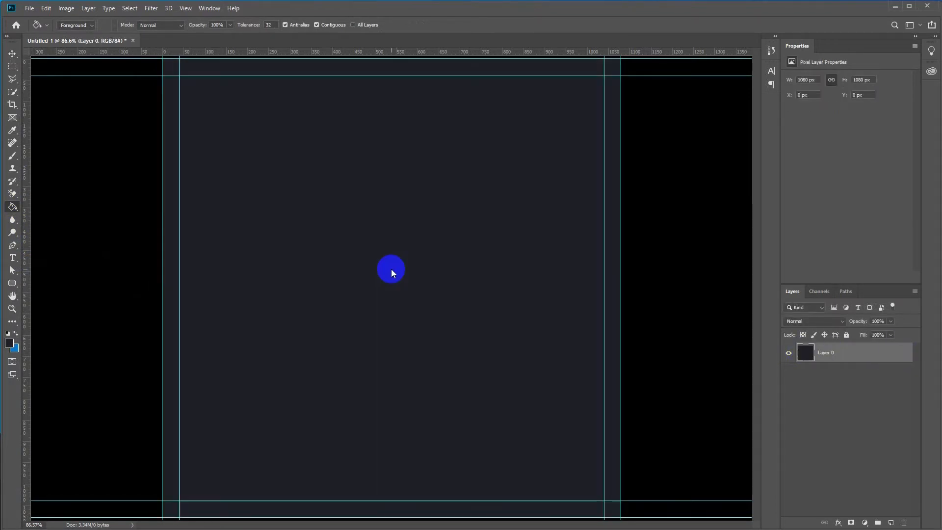
# Set the foreground color to #121316 and fill the background layer with it
pyautogui.click(9, 343)
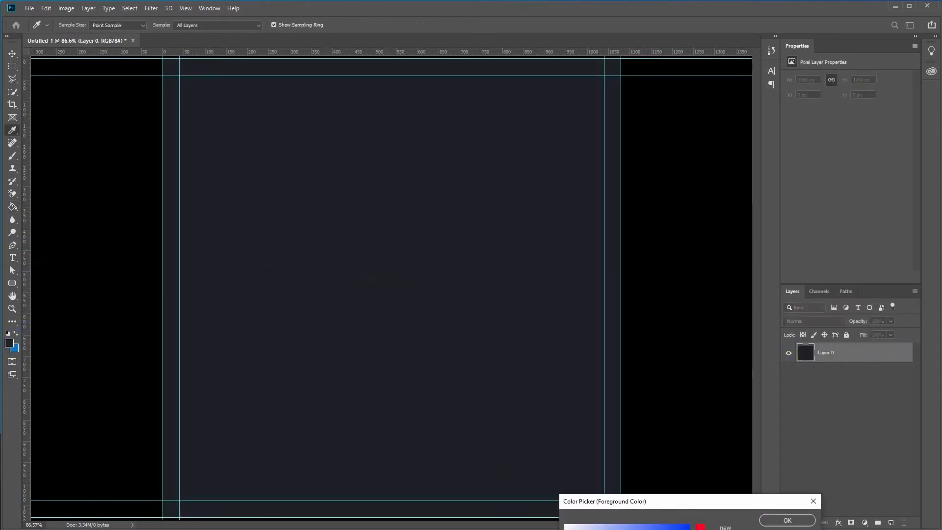
pyautogui.moveTo(654, 501); pyautogui.dragTo(589, 201)
pyautogui.click(520, 336)
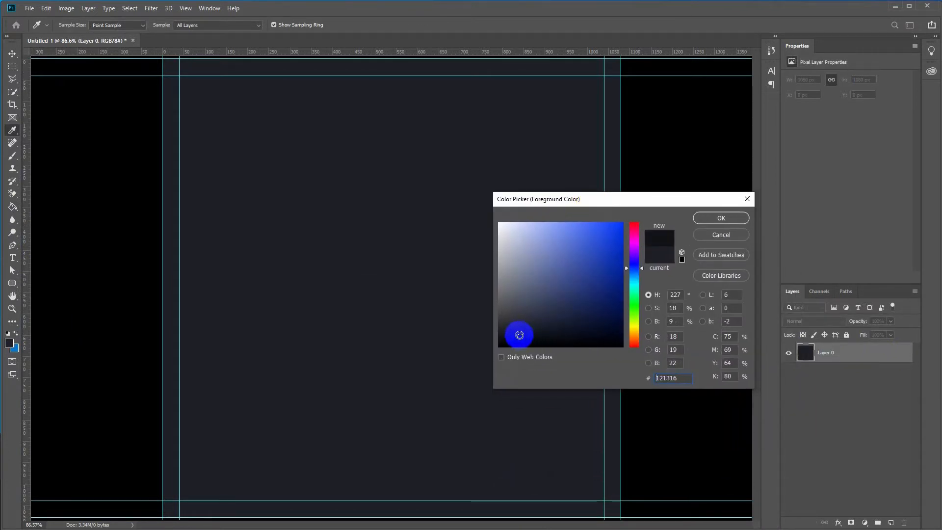
pyautogui.click(713, 221)
pyautogui.press('g')
pyautogui.click(473, 217)
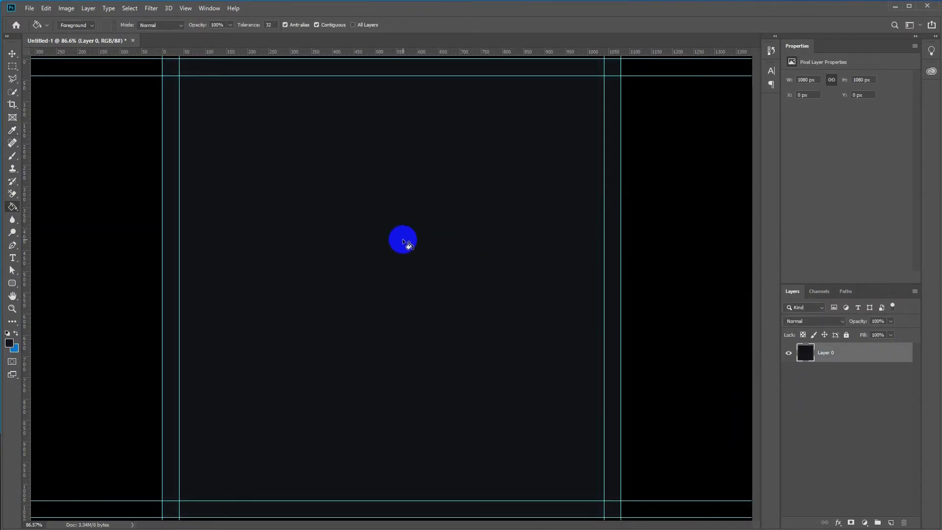
# Draw a rounded rectangle about 1022 × 1022 px just outside the 40 px margin guides, with no fill and a 3 px white stroke
pyautogui.click(12, 283)
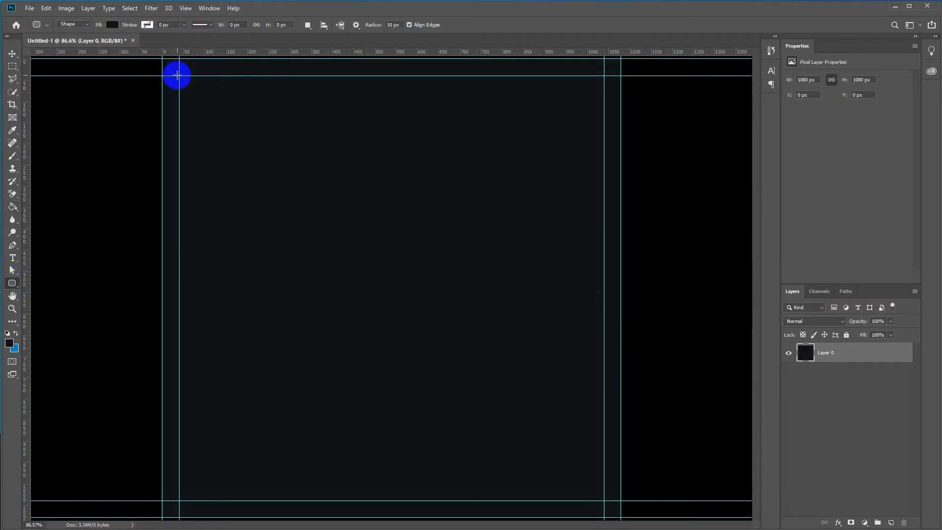
pyautogui.moveTo(175, 71); pyautogui.dragTo(610, 506)
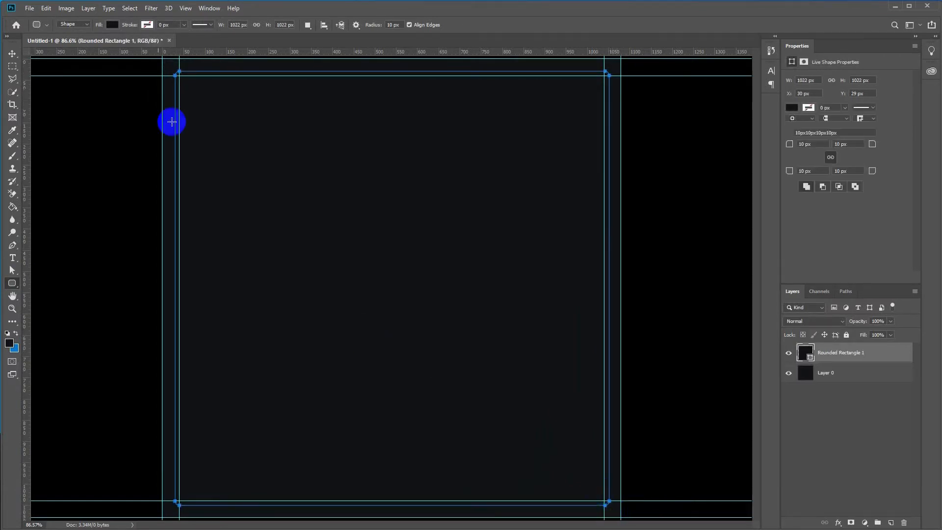
pyautogui.click(116, 25)
pyautogui.click(70, 43)
pyautogui.click(147, 25)
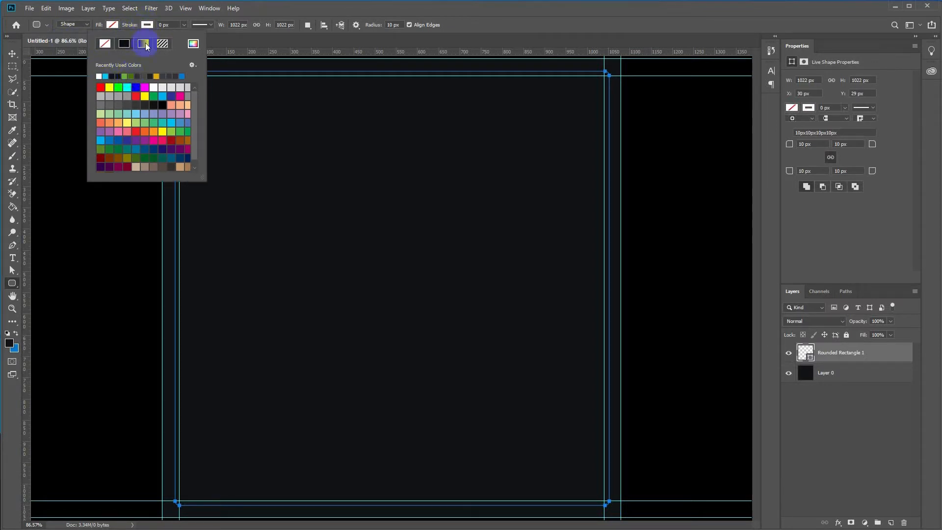
pyautogui.click(160, 25)
pyautogui.write('3')
pyautogui.press('Return')
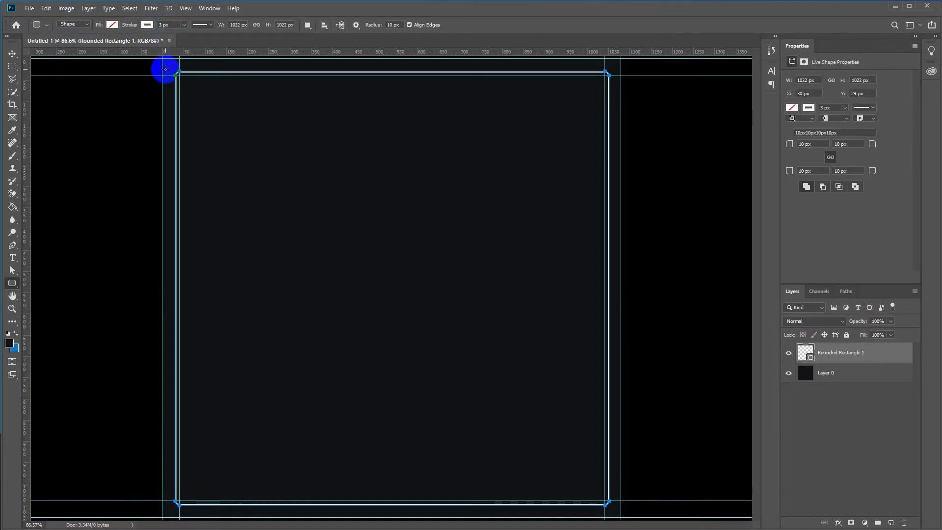
pyautogui.click(13, 57)
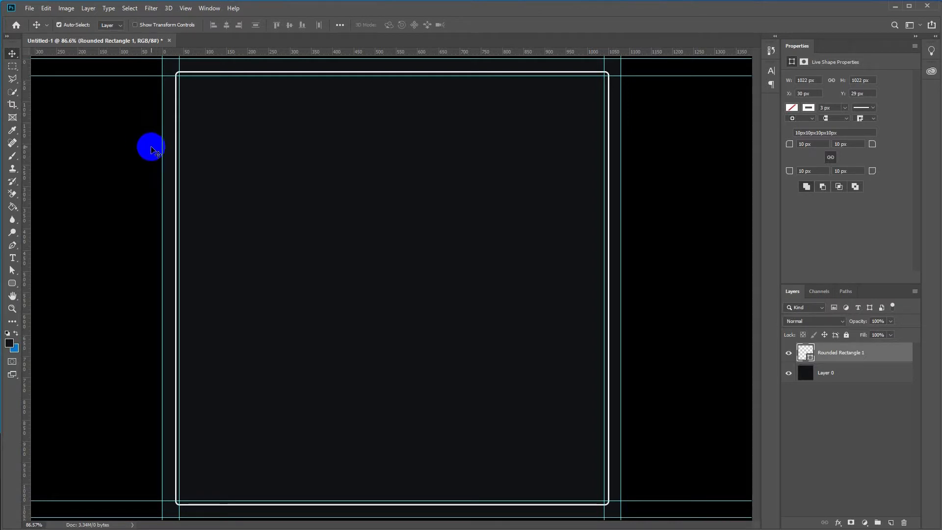
# Fill the rounded rectangle with white
pyautogui.press('u')
pyautogui.click(112, 25)
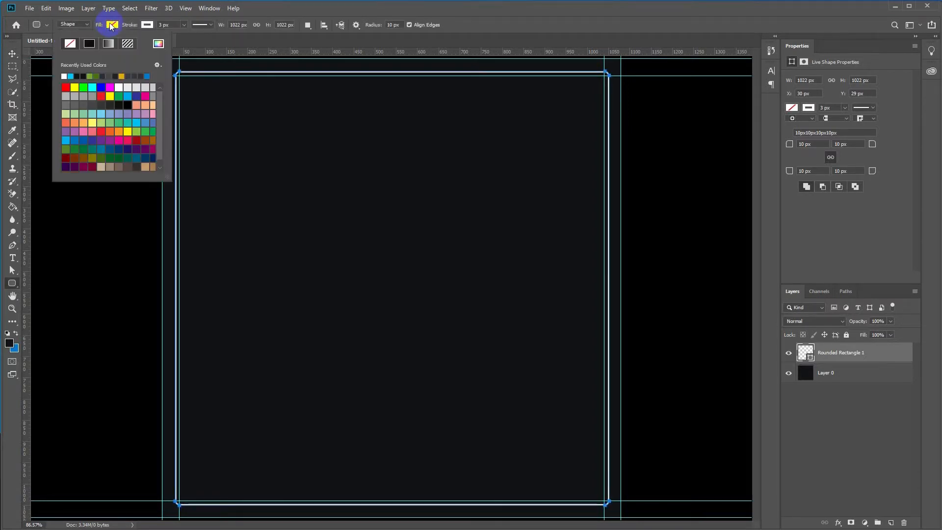
pyautogui.click(65, 75)
pyautogui.click(270, 34)
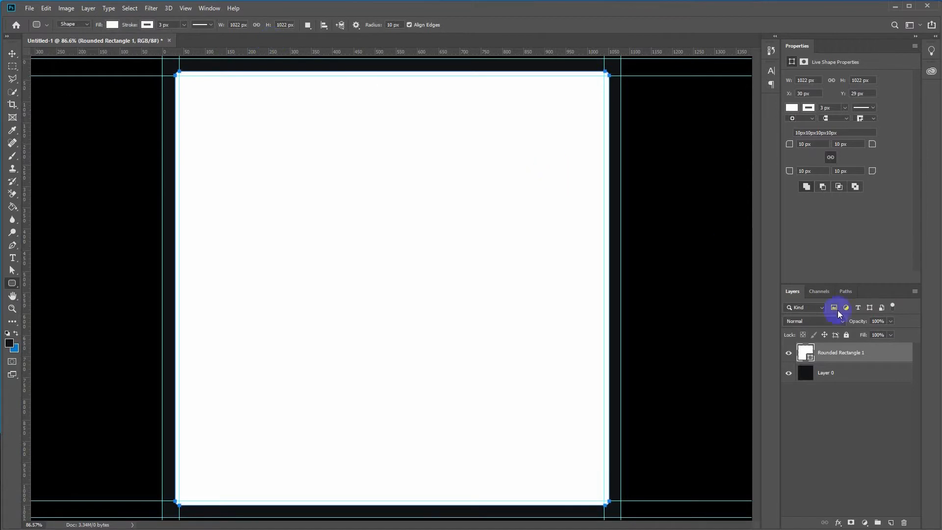
# Lower the rounded rectangle layer's Fill to 20% and finally to 10%
pyautogui.click(890, 334)
pyautogui.moveTo(891, 346); pyautogui.dragTo(863, 343)
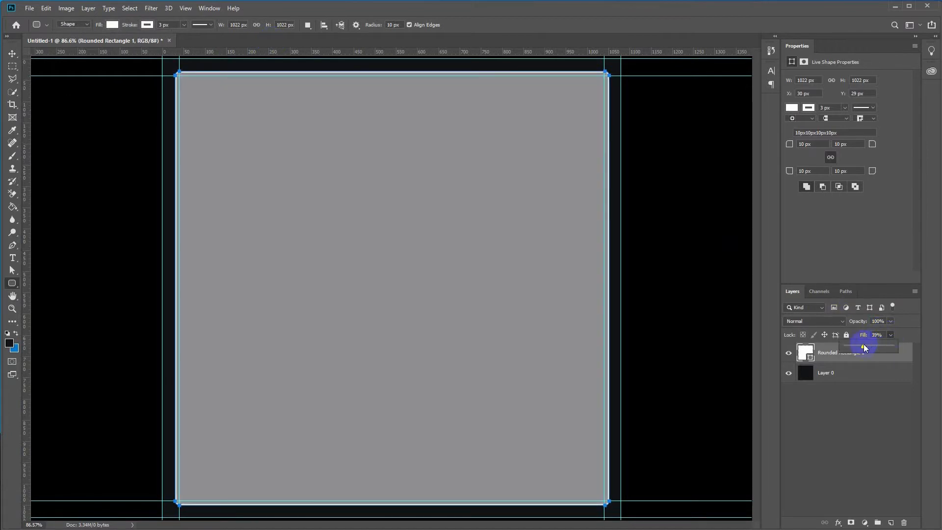
pyautogui.click(876, 334)
pyautogui.write('20')
pyautogui.press('Return')
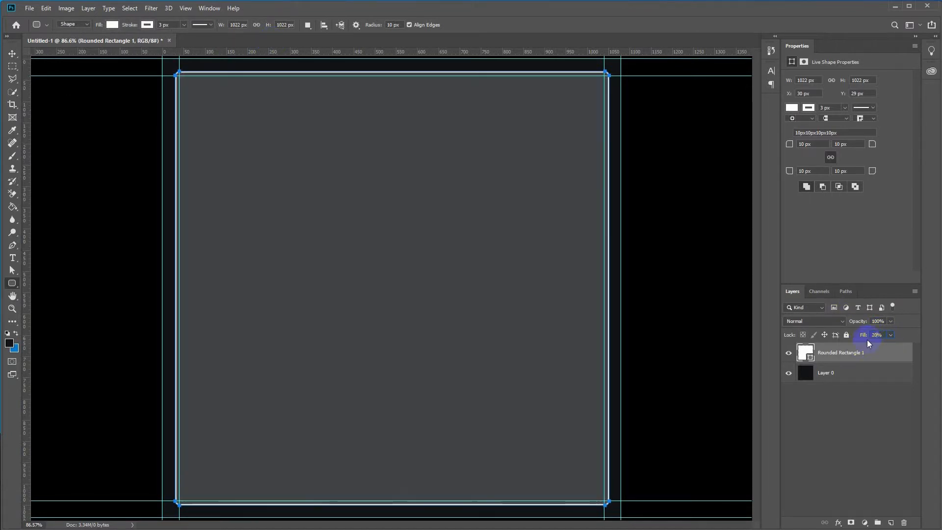
pyautogui.write('10')
pyautogui.press('Return')
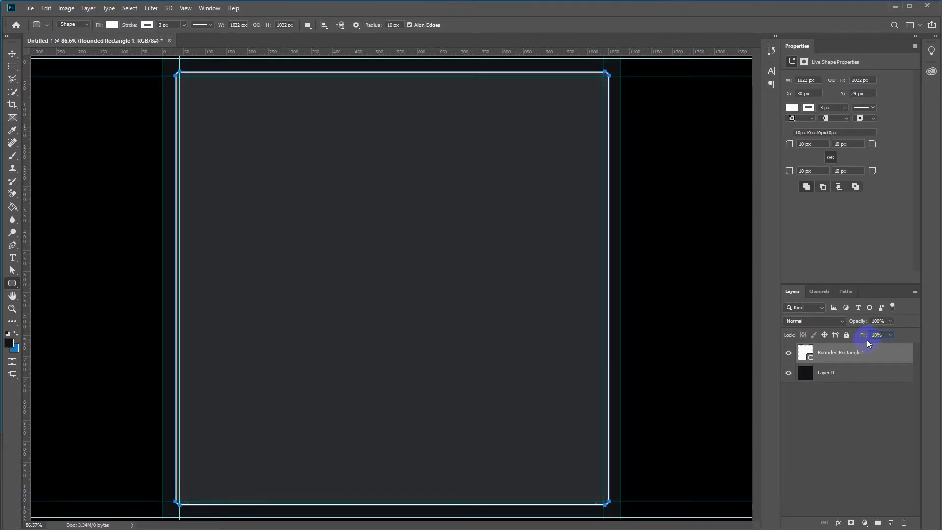
pyautogui.click(12, 53)
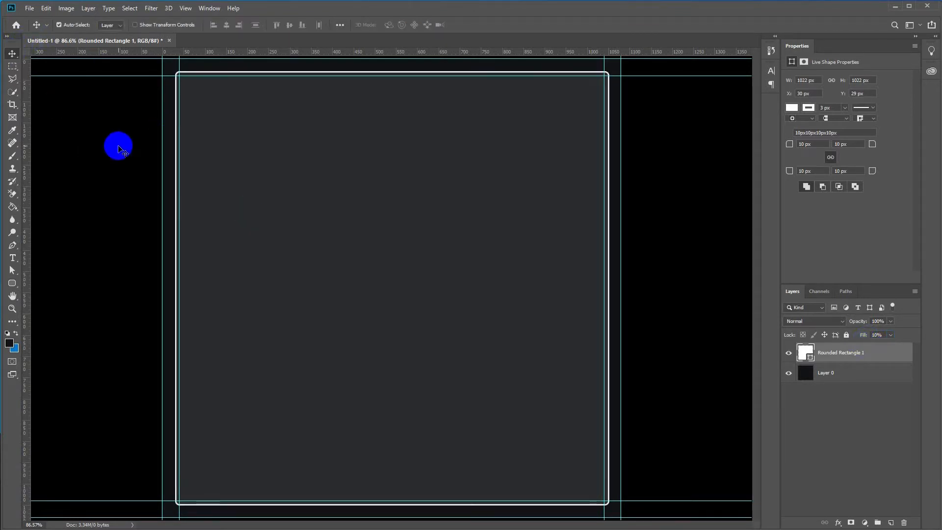
pyautogui.click(163, 113)
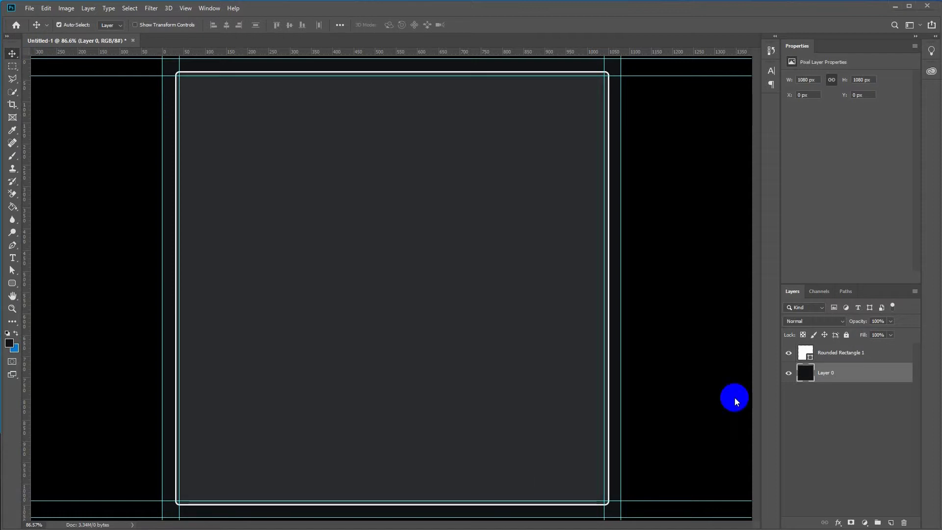
# Change the rounded rectangle's fill color to dark gray #25262c
pyautogui.click(824, 358)
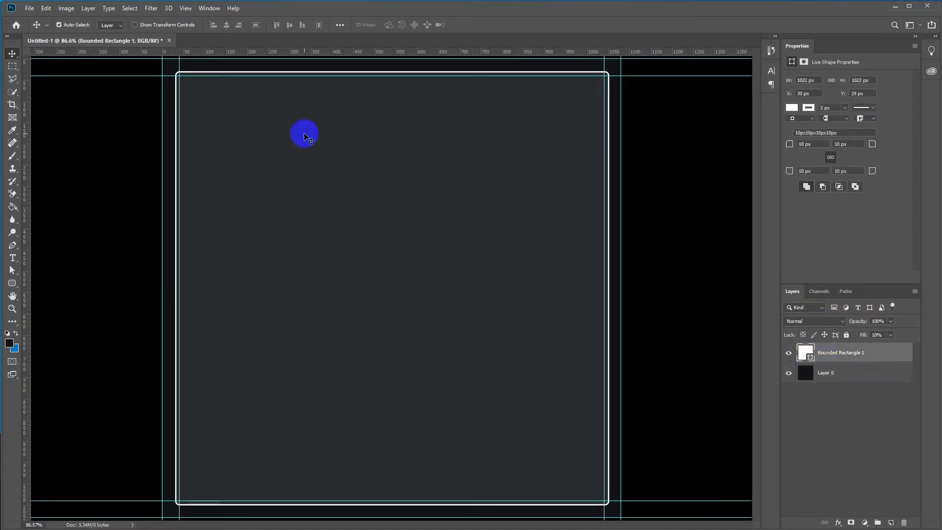
pyautogui.click(792, 108)
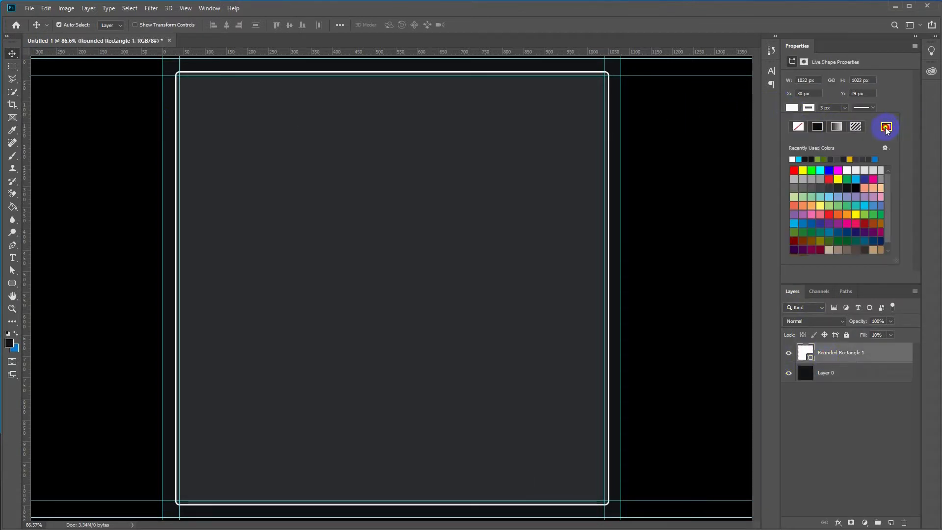
pyautogui.click(886, 127)
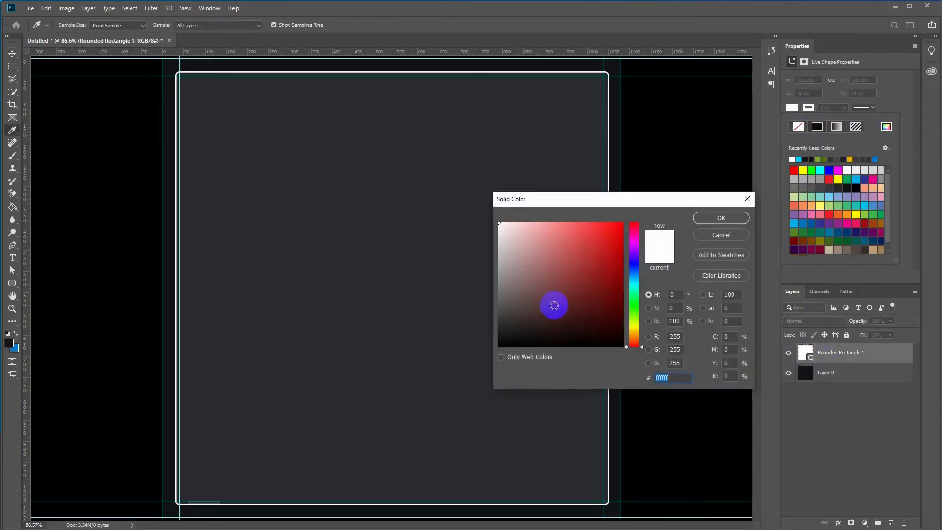
pyautogui.click(617, 132)
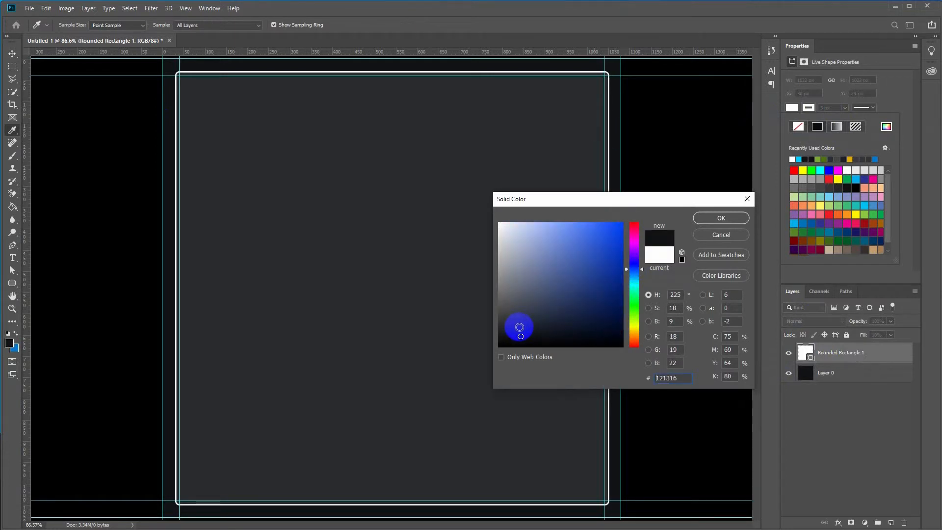
pyautogui.click(519, 327)
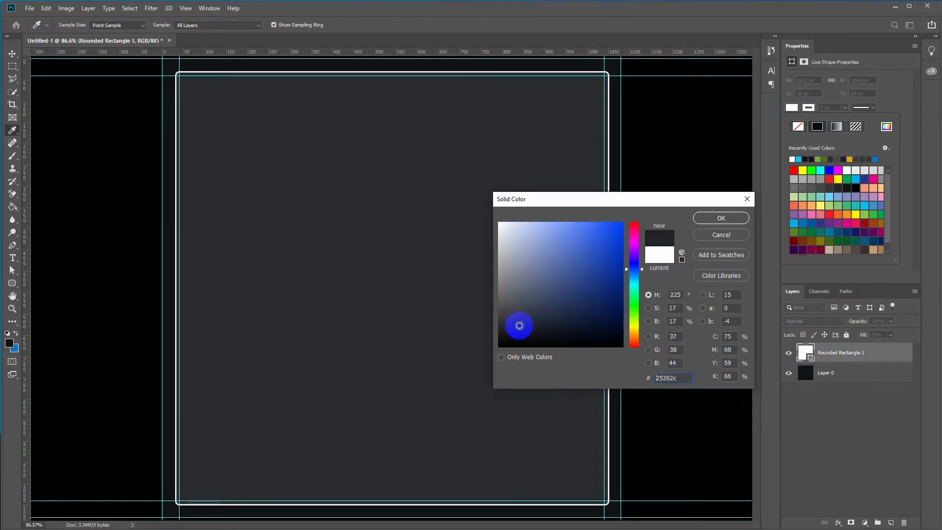
pyautogui.click(706, 214)
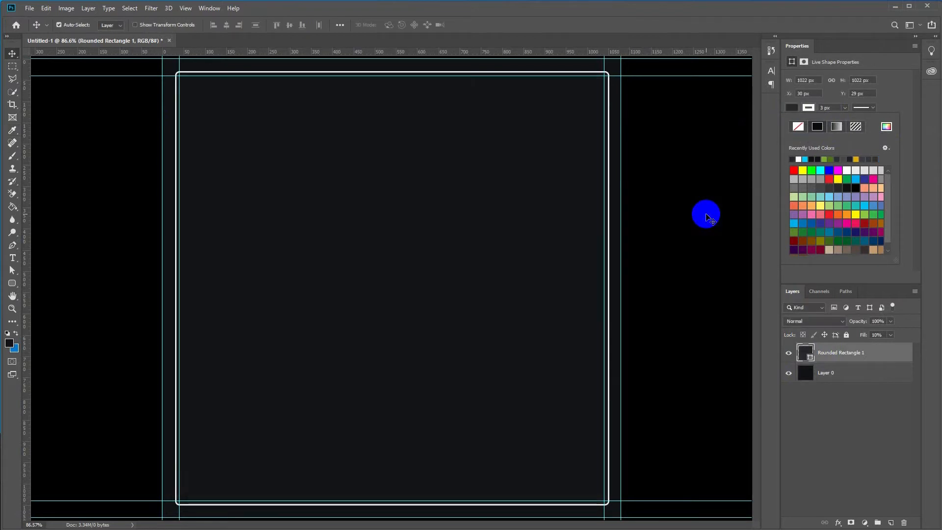
# Raise the rounded rectangle layer's Fill through 50% and 80% to 100%, and deselect the layer
pyautogui.click(871, 335)
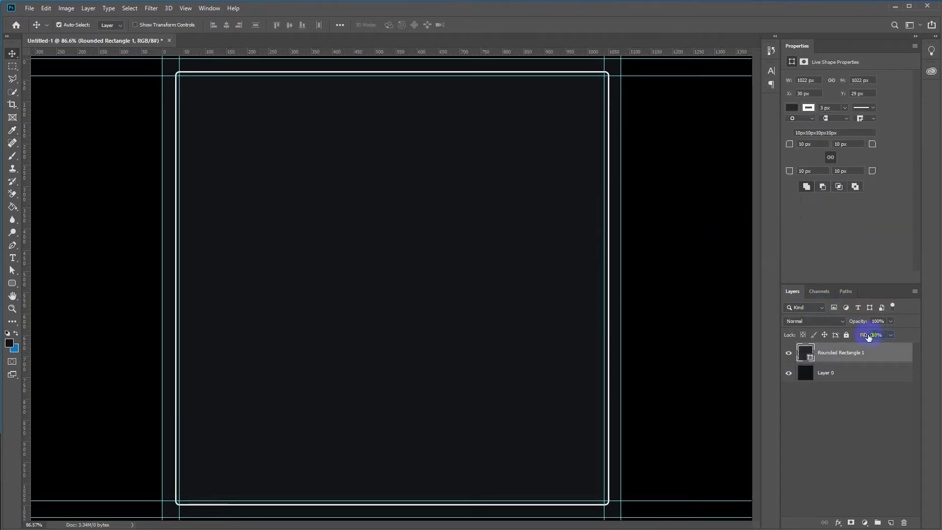
pyautogui.write('50')
pyautogui.press('Return')
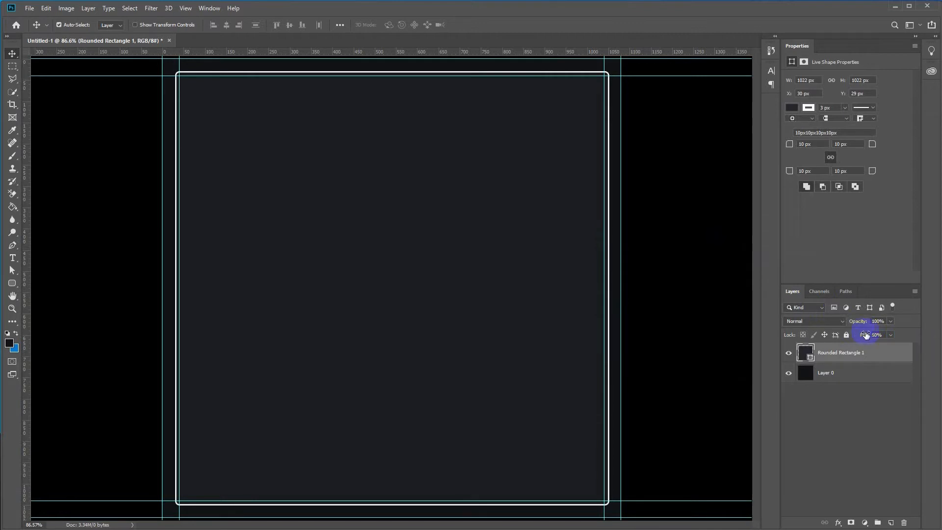
pyautogui.write('80')
pyautogui.press('Return')
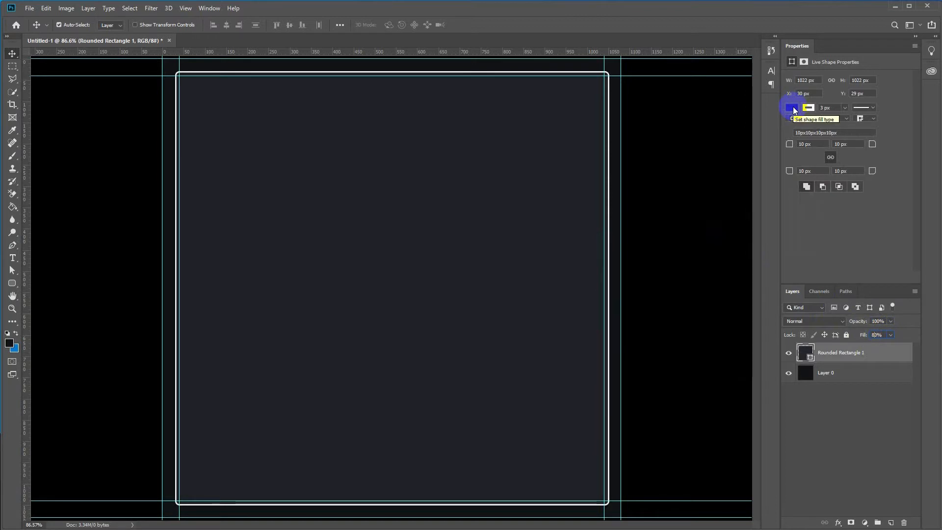
pyautogui.write('10')
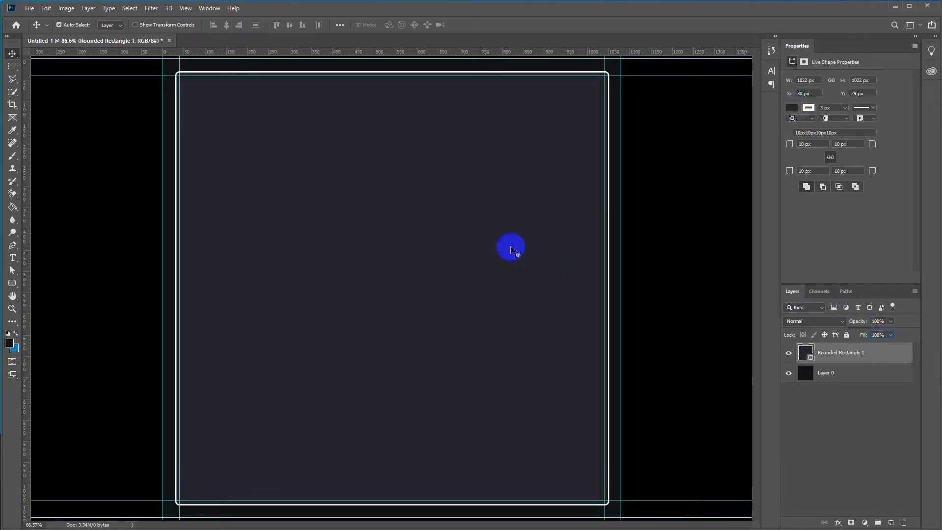
pyautogui.click(118, 141)
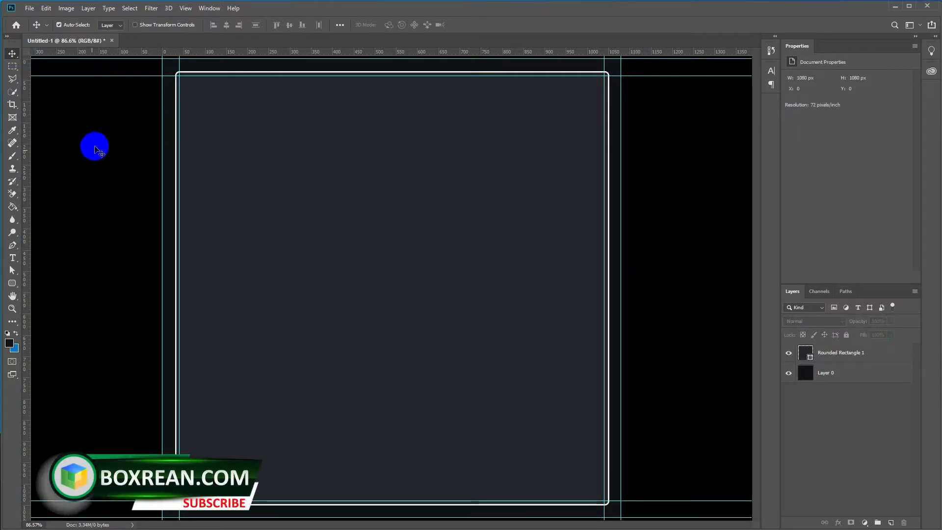
# Draw an X-shaped custom shape of about 19 × 19 px in the margin at the frame's top-left corner
pyautogui.click(13, 284)
pyautogui.click(43, 329)
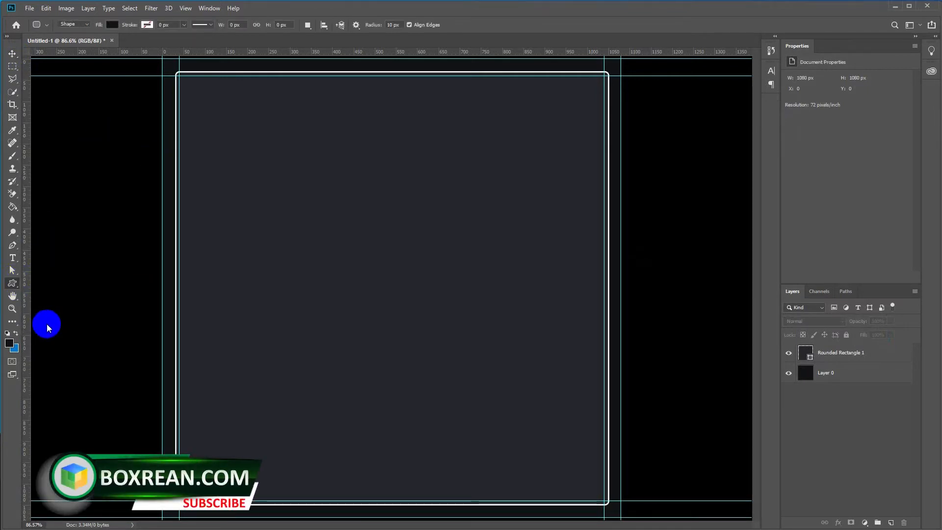
pyautogui.moveTo(169, 63); pyautogui.dragTo(175, 71)
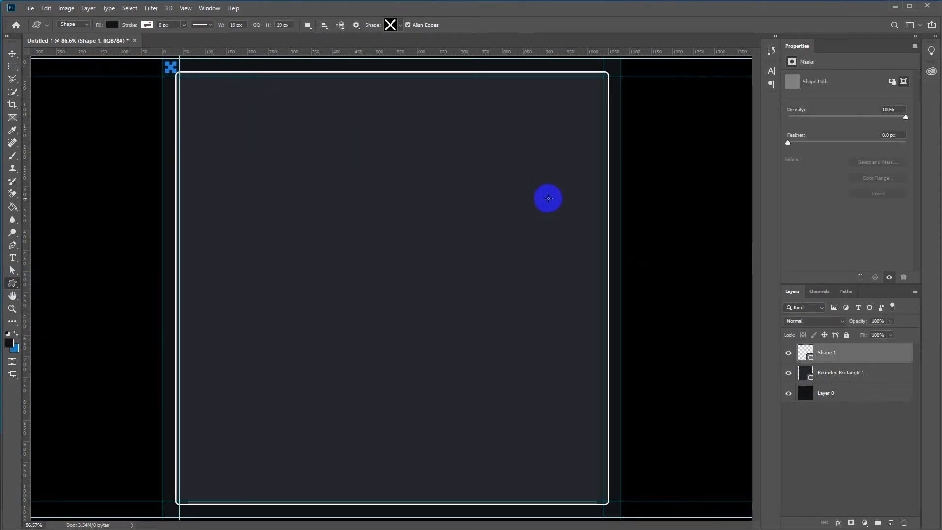
# Give the X shape a green #72ac2d stroke with a width of 2 px
pyautogui.click(147, 25)
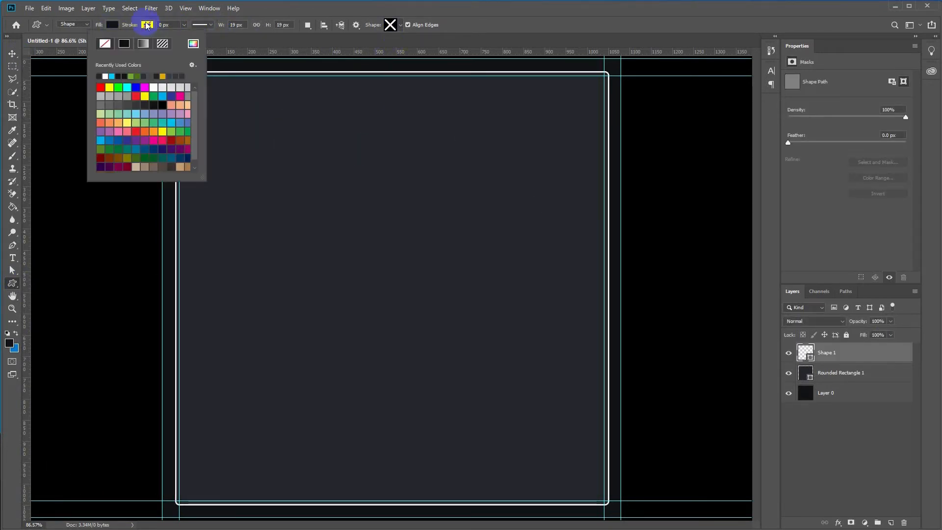
pyautogui.click(193, 43)
pyautogui.click(134, 74)
pyautogui.click(194, 45)
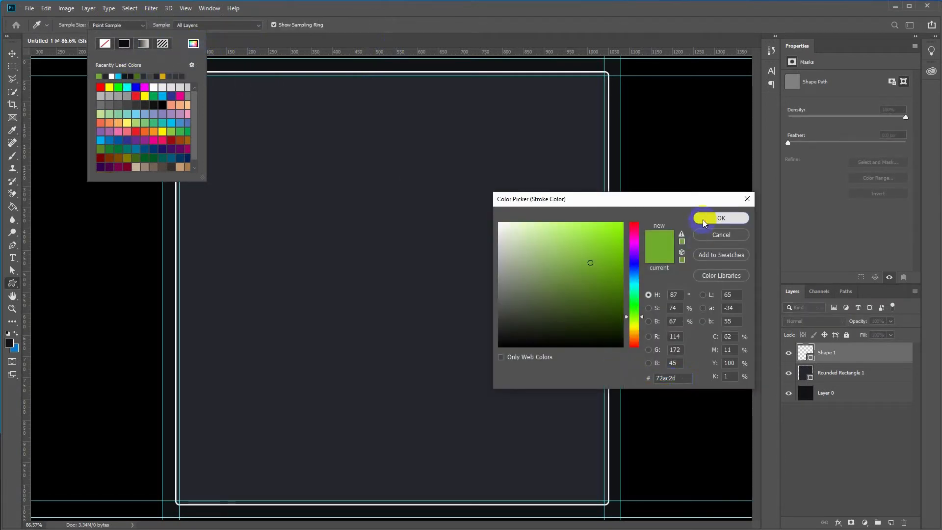
pyautogui.click(720, 217)
pyautogui.click(59, 36)
pyautogui.click(12, 52)
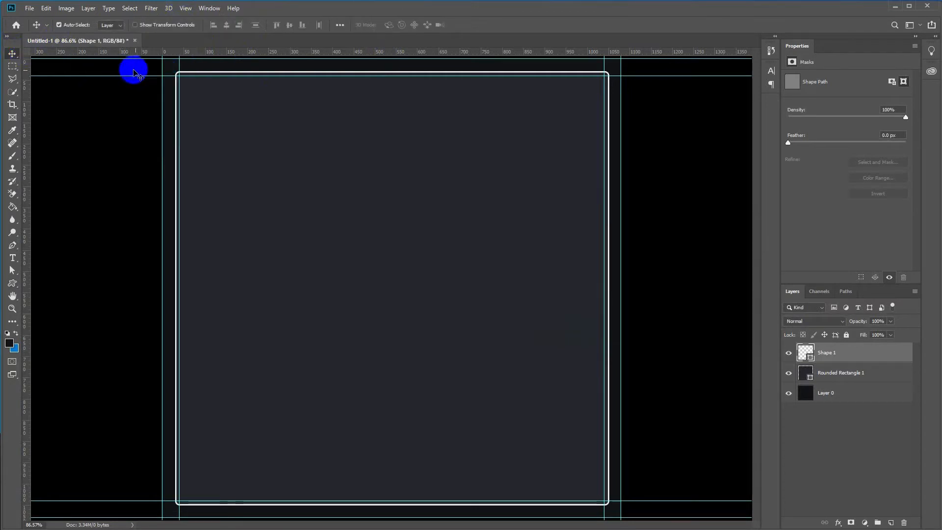
pyautogui.press('u')
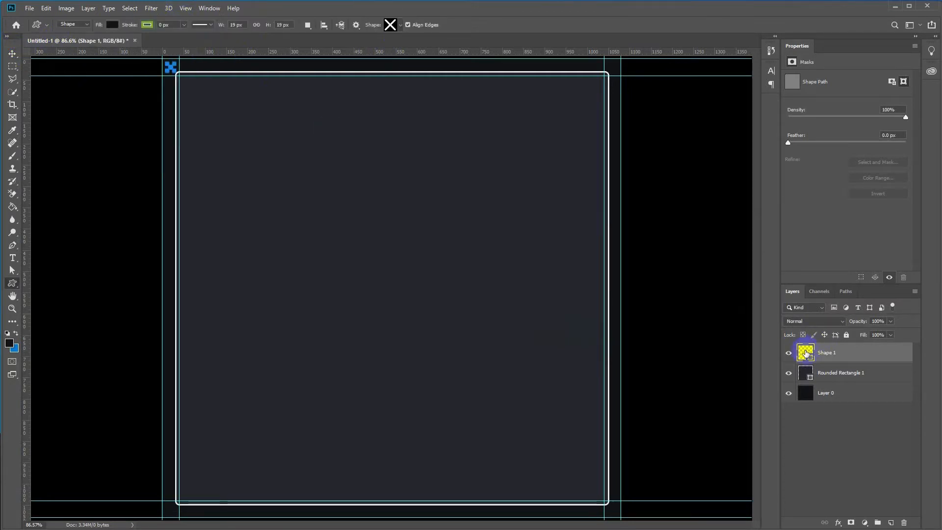
pyautogui.click(151, 25)
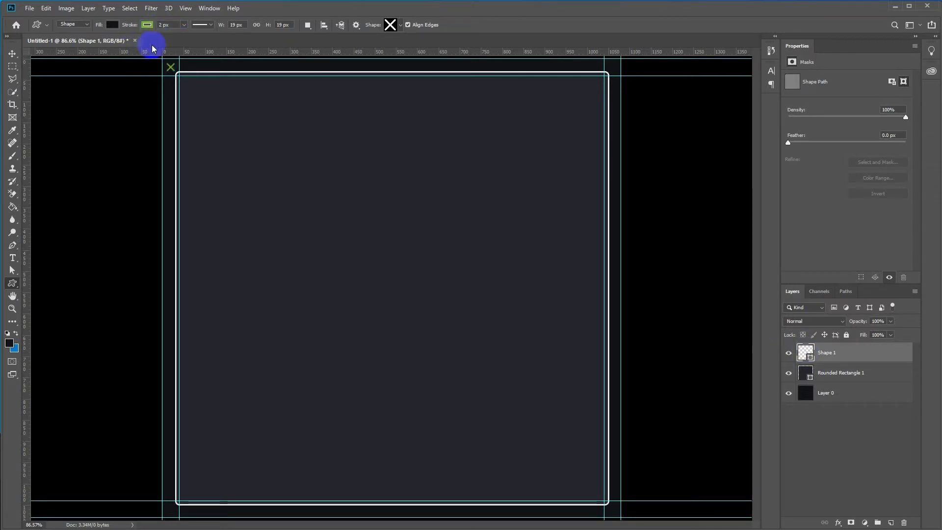
# Copy the green X to the top-right corner, and copy both to the bottom corners of the margin
pyautogui.click(12, 53)
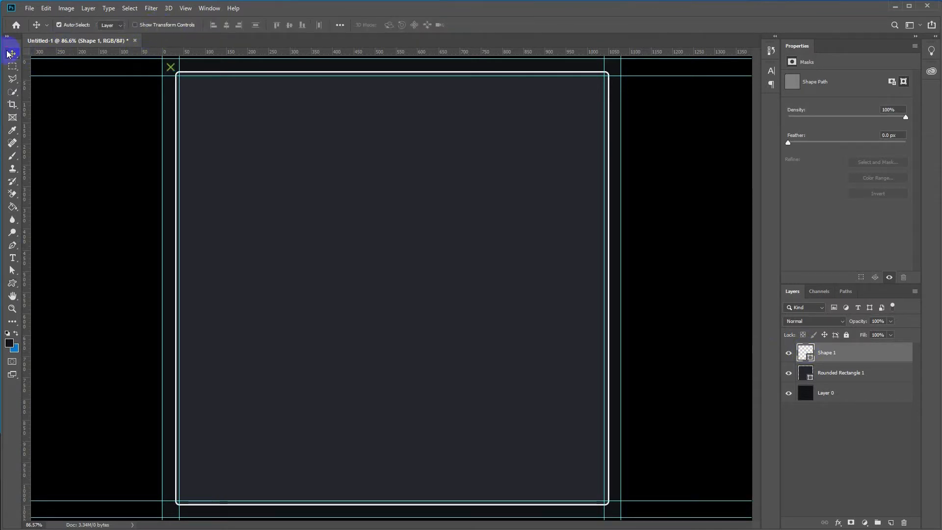
pyautogui.moveTo(170, 68); pyautogui.dragTo(610, 101)
pyautogui.keyDown('shift'); pyautogui.click(170, 68); pyautogui.keyUp('shift')
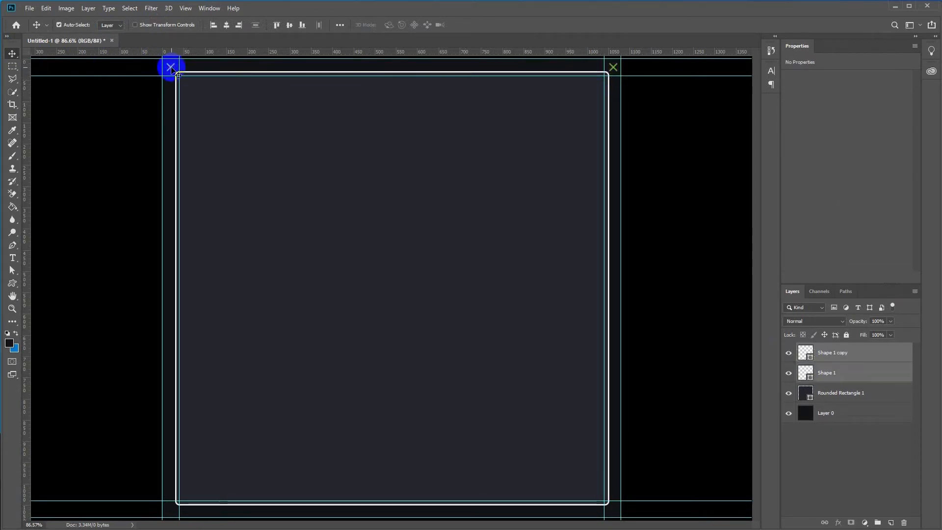
pyautogui.moveTo(171, 68); pyautogui.dragTo(191, 509)
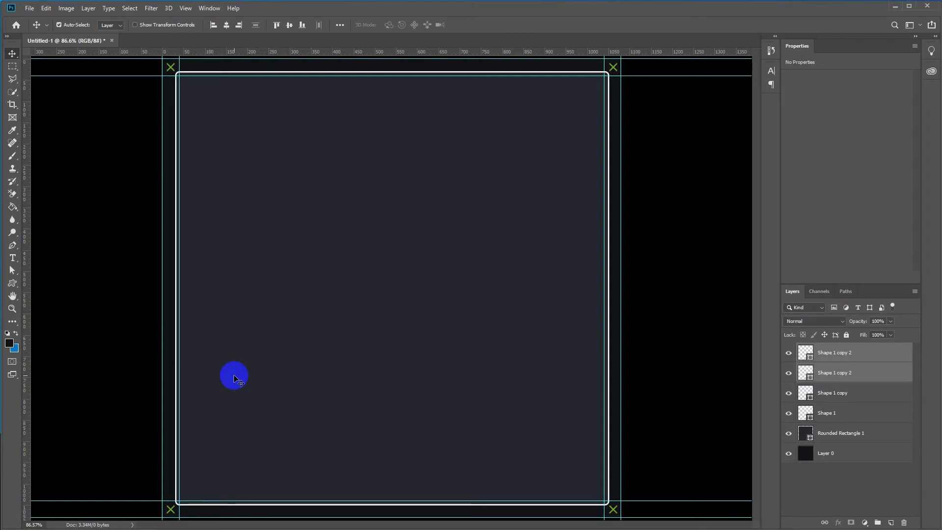
# Draw a wavy Pen shape outline rising from the frame's bottom edge through several curves to the upper part of its right edge
pyautogui.press('p')
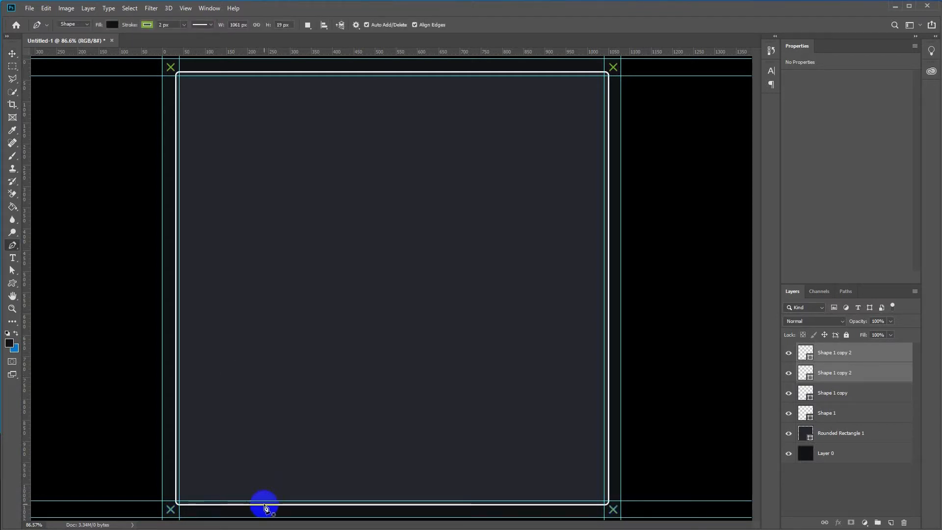
pyautogui.click(264, 505)
pyautogui.hotkey('ctrl', 'z')
pyautogui.click(262, 505)
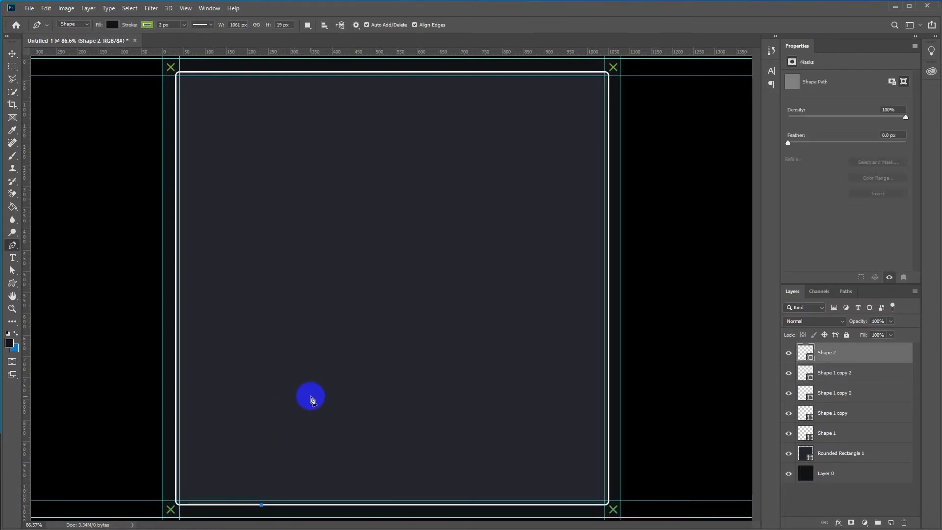
pyautogui.moveTo(312, 391); pyautogui.dragTo(429, 374)
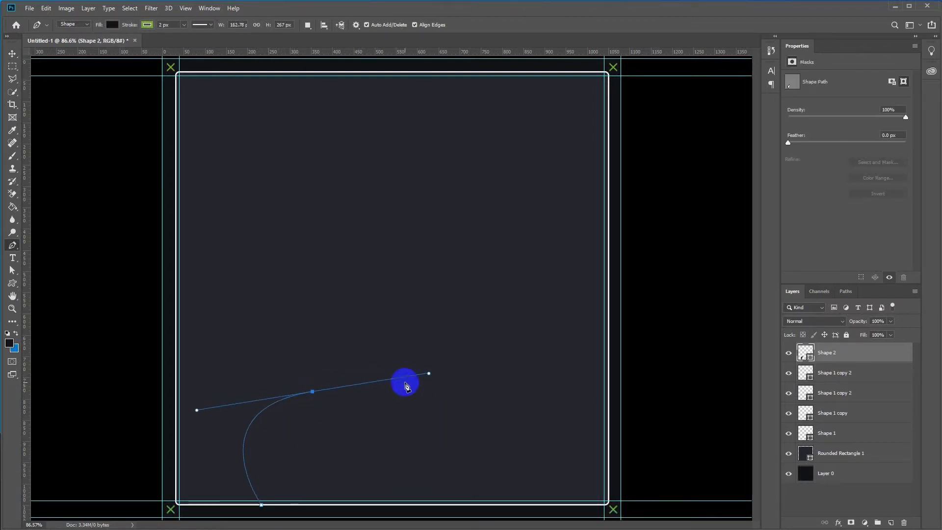
pyautogui.click(313, 392)
pyautogui.moveTo(355, 339); pyautogui.dragTo(350, 293)
pyautogui.moveTo(499, 272); pyautogui.dragTo(610, 326)
pyautogui.click(499, 273)
pyautogui.moveTo(540, 234); pyautogui.dragTo(535, 190)
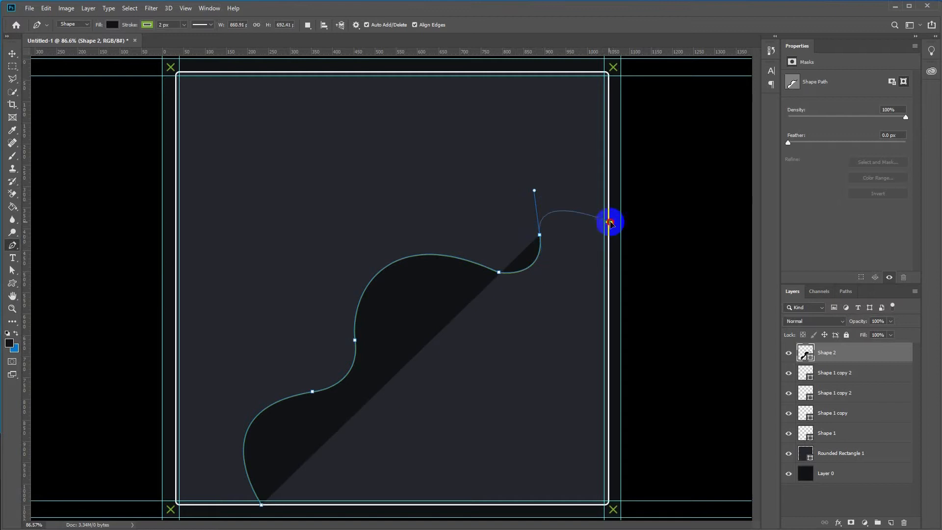
pyautogui.moveTo(609, 184); pyautogui.dragTo(641, 199)
pyautogui.click(609, 184)
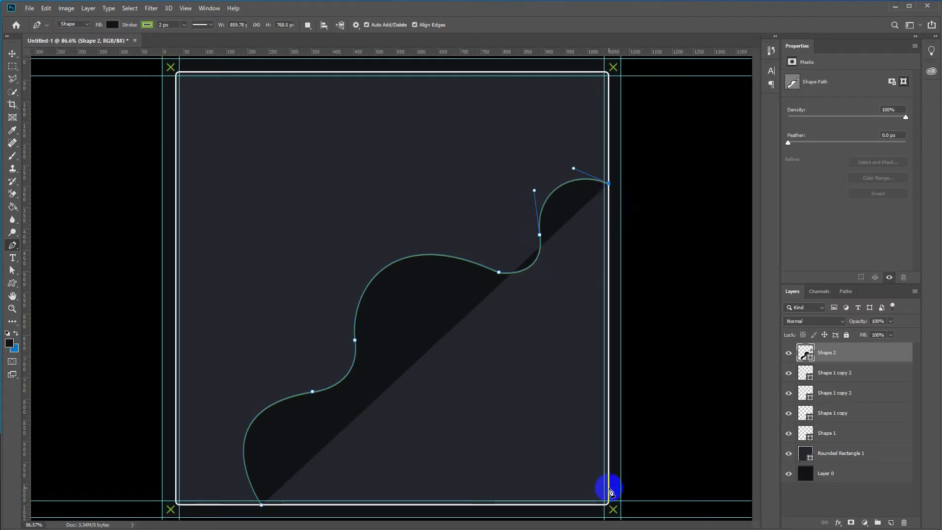
pyautogui.click(609, 489)
pyautogui.scroll(3, 608, 491)
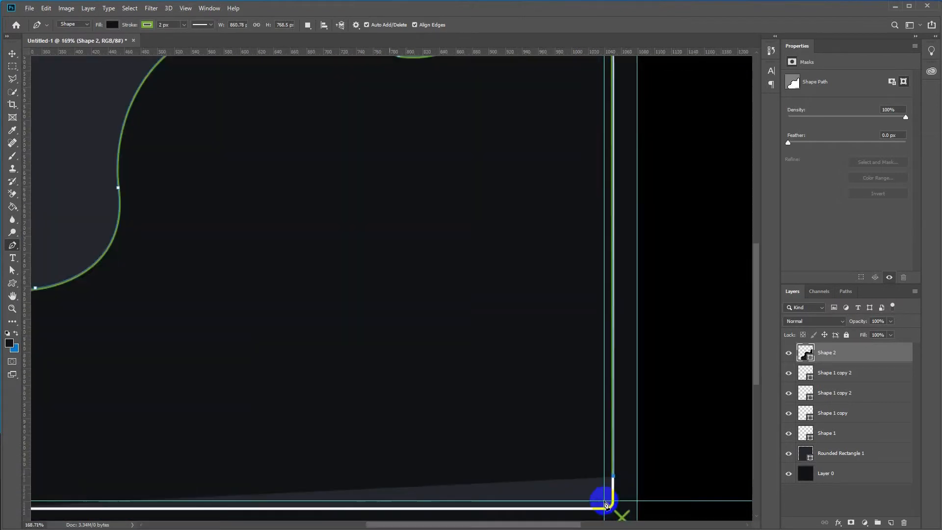
pyautogui.hotkey('ctrl', 'z')
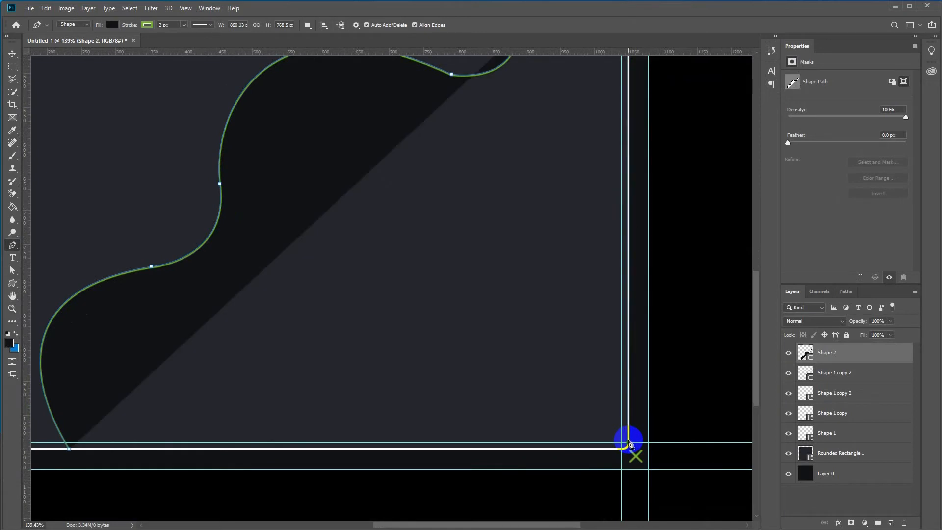
# Close the wavy shape down the frame's right edge, around its bottom-right corner and along its bottom edge
pyautogui.click(628, 442)
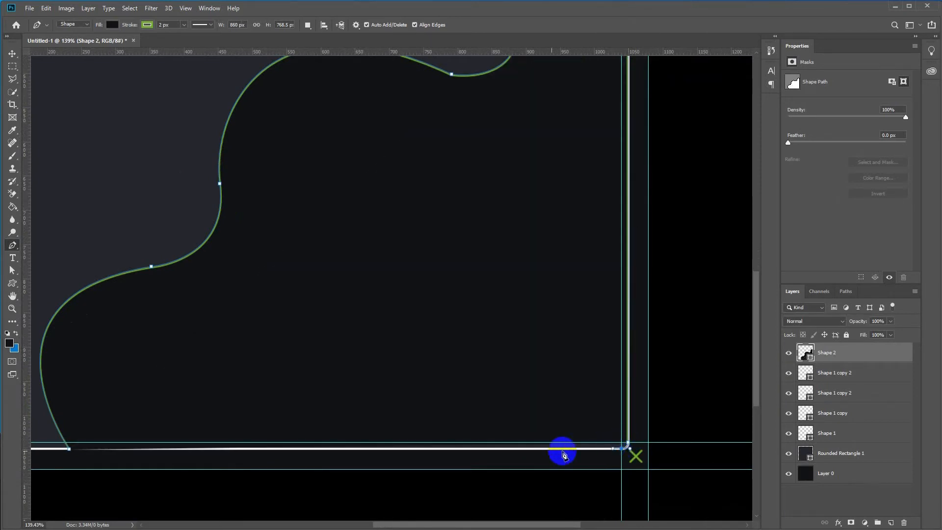
pyautogui.click(69, 448)
pyautogui.press('v')
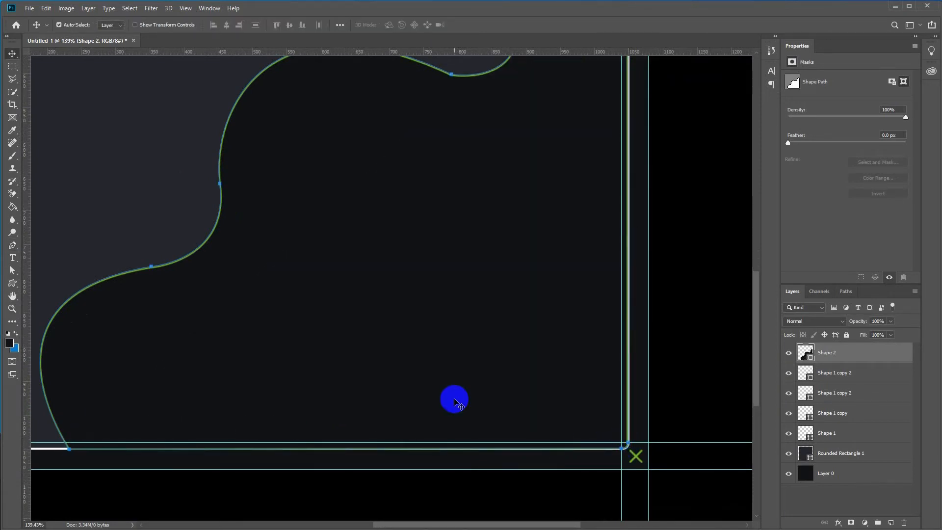
pyautogui.hotkey('ctrl', '0')
pyautogui.scroll(1, 477, 328)
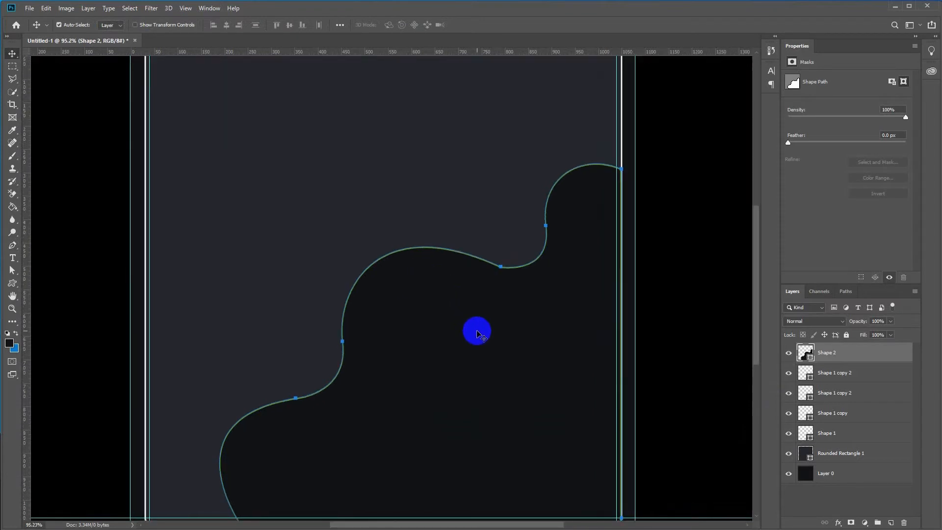
pyautogui.scroll(-2, 476, 331)
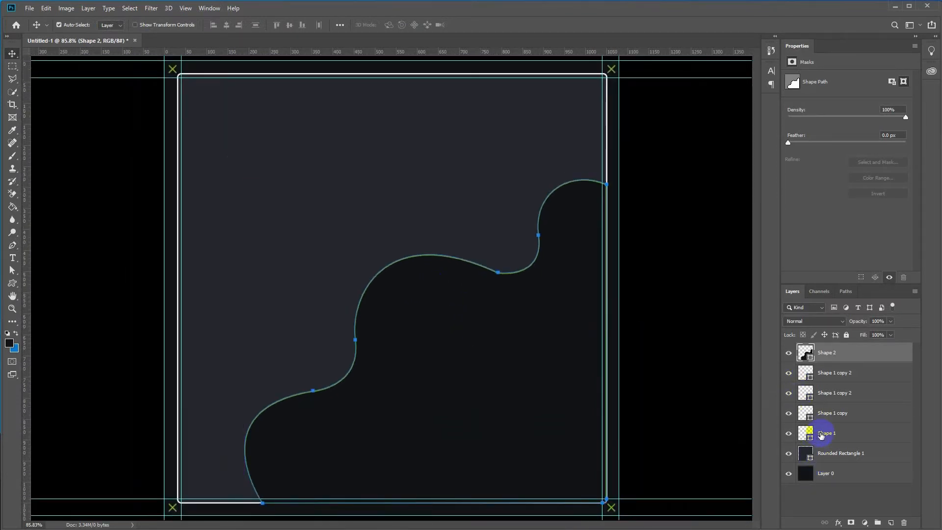
# Set all four corner radii of the rounded rectangle frame to 30 px
pyautogui.click(829, 436)
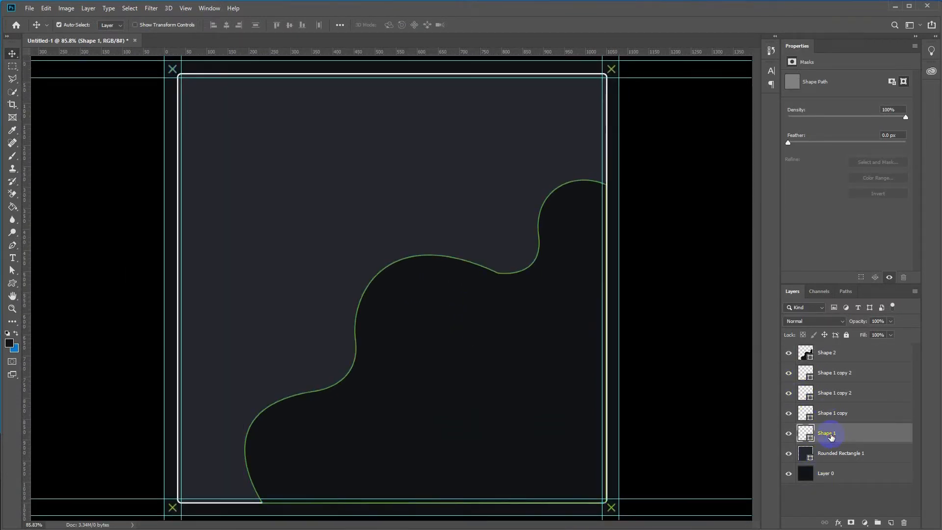
pyautogui.press('u')
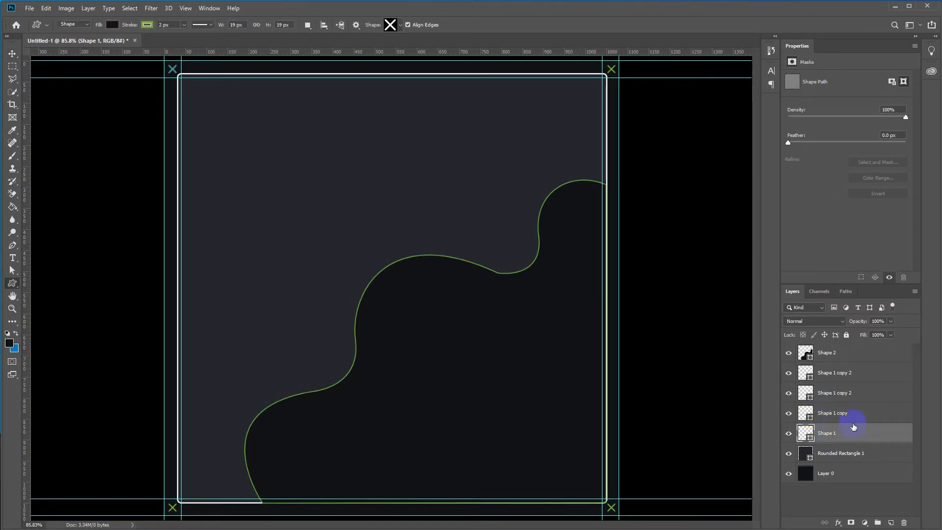
pyautogui.click(832, 451)
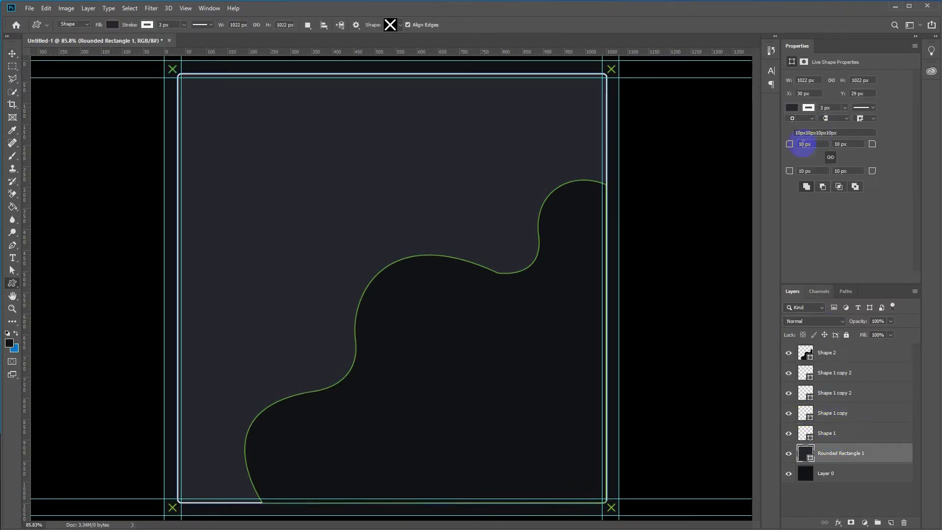
pyautogui.press('Return')
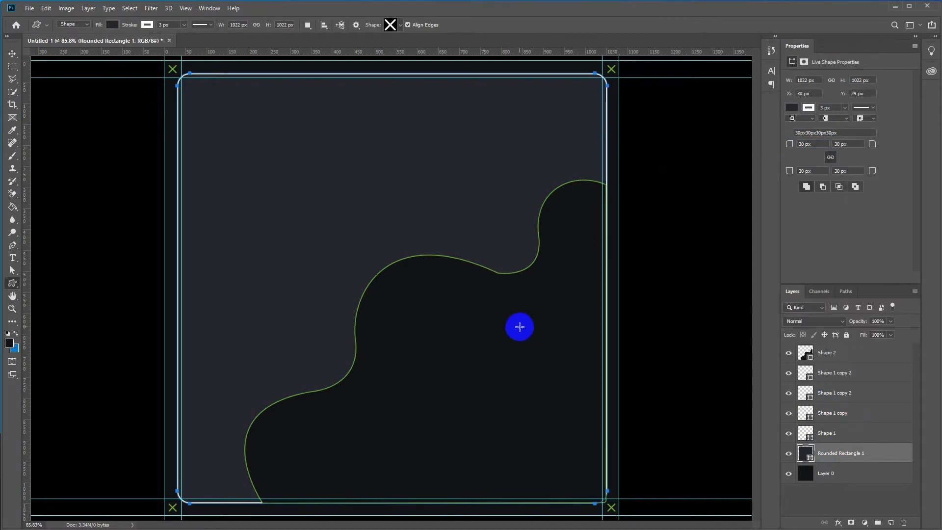
pyautogui.scroll(4, 602, 503)
pyautogui.scroll(1, 602, 502)
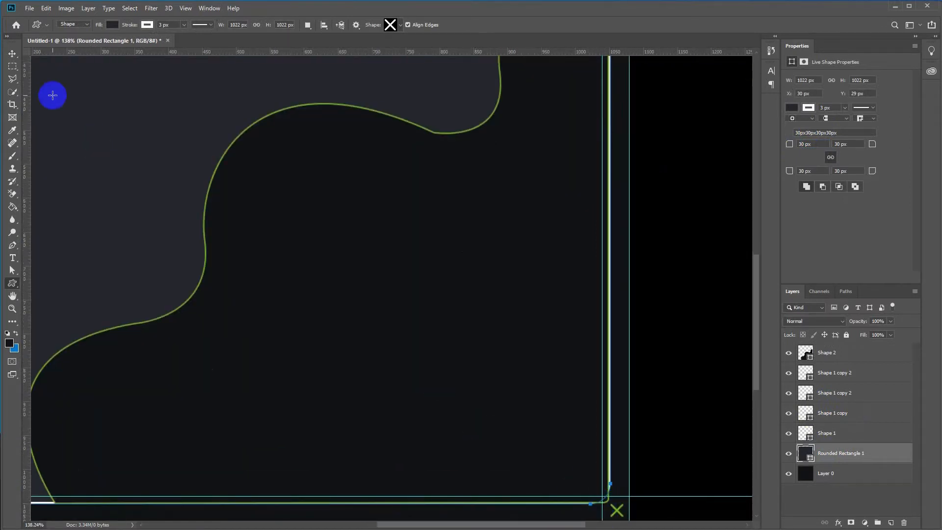
# Place the spacejoy living-room photo above the wavy shape and clip it to that shape
pyautogui.click(11, 54)
pyautogui.click(454, 300)
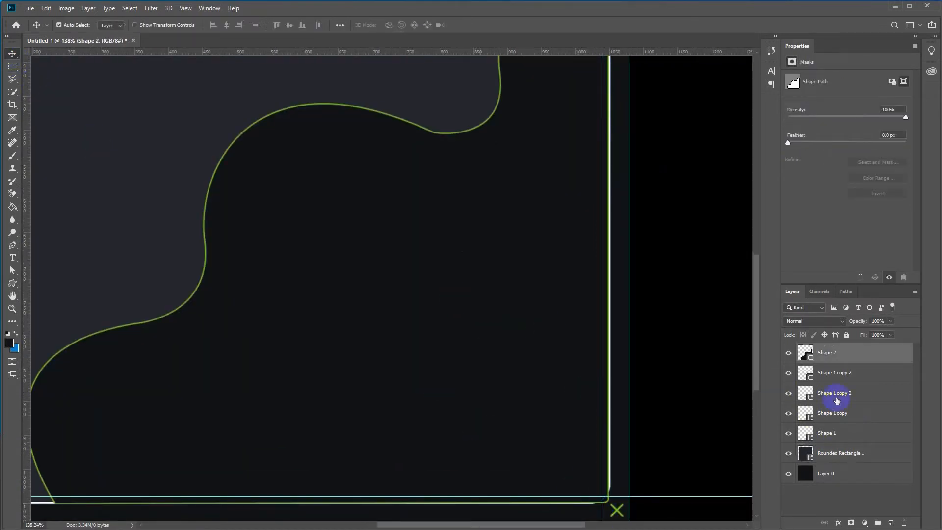
pyautogui.scroll(-3, 431, 292)
pyautogui.press('ctrl')
pyautogui.scroll(-2, 429, 294)
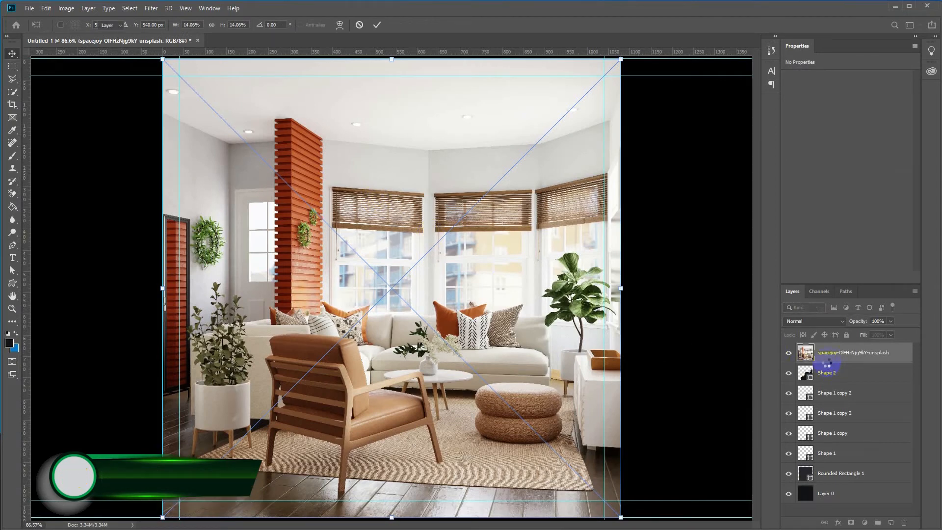
pyautogui.press('Return')
pyautogui.keyDown('alt'); pyautogui.click(829, 363); pyautogui.keyUp('alt')
# Adjust the bottom-right anchor points of the wavy shape so its curve follows the frame's rounded corner
pyautogui.click(805, 374)
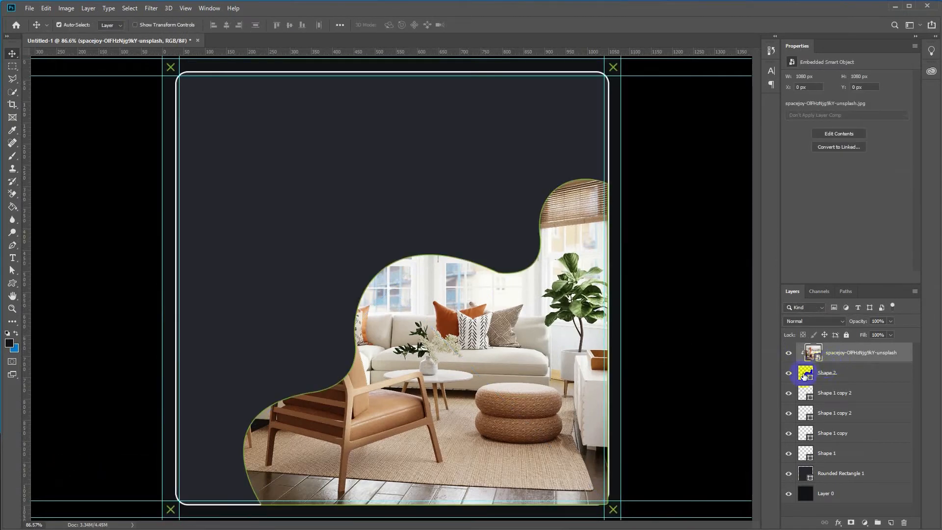
pyautogui.scroll(2, 540, 437)
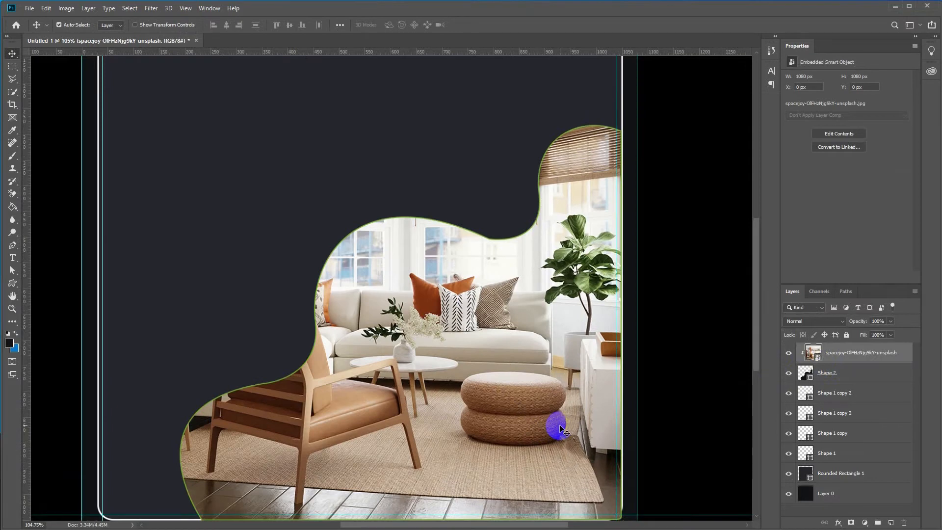
pyautogui.press('a')
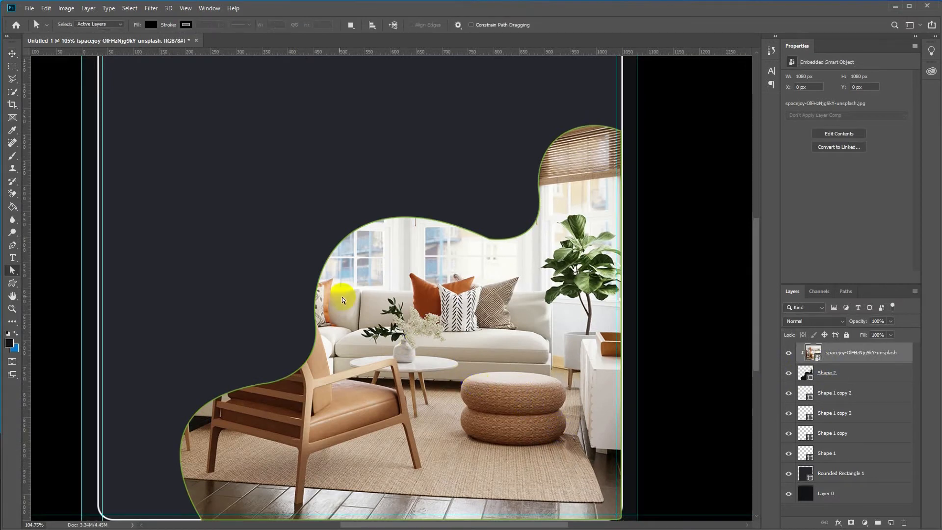
pyautogui.click(805, 373)
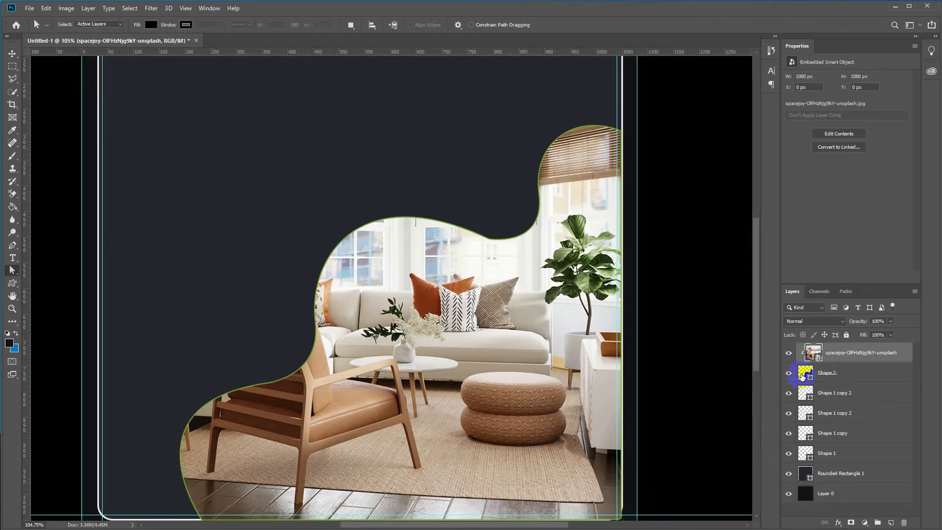
pyautogui.scroll(5, 619, 508)
pyautogui.moveTo(609, 455); pyautogui.dragTo(607, 306)
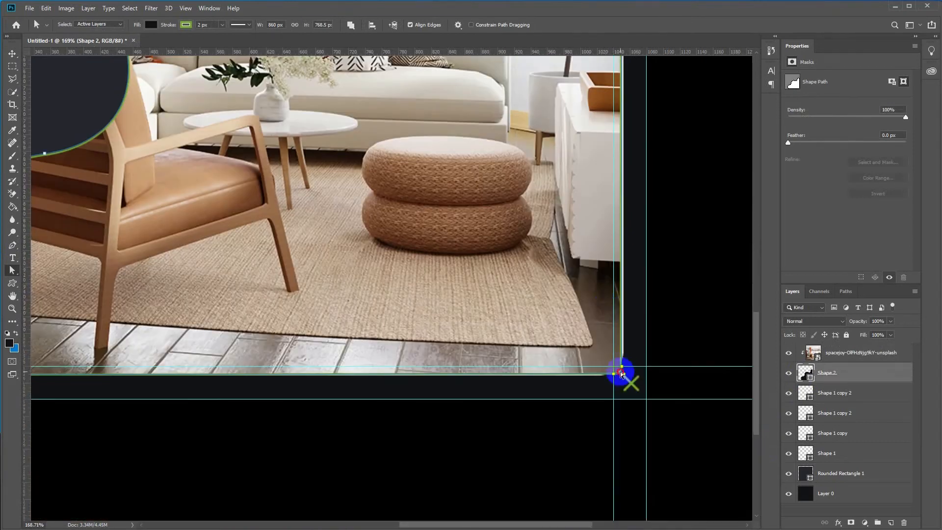
pyautogui.scroll(2, 620, 380)
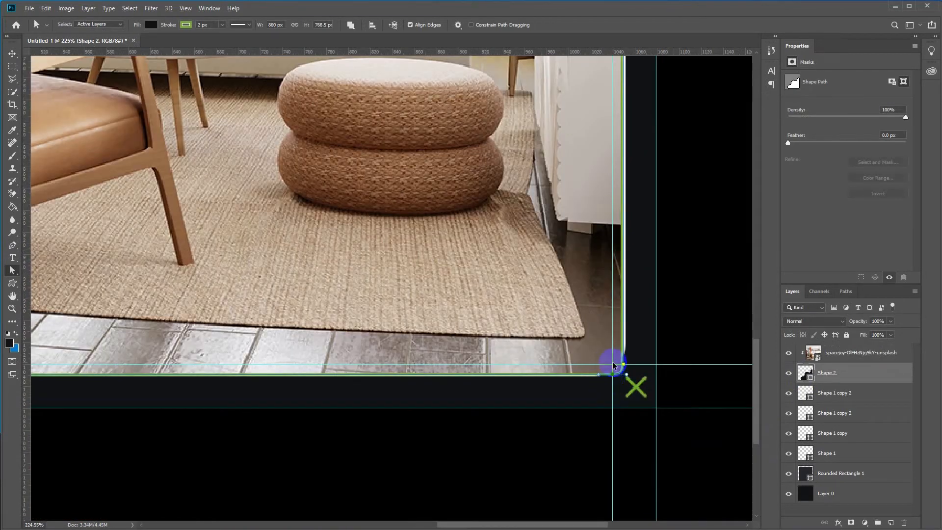
pyautogui.scroll(3, 611, 380)
pyautogui.moveTo(637, 362); pyautogui.dragTo(636, 322)
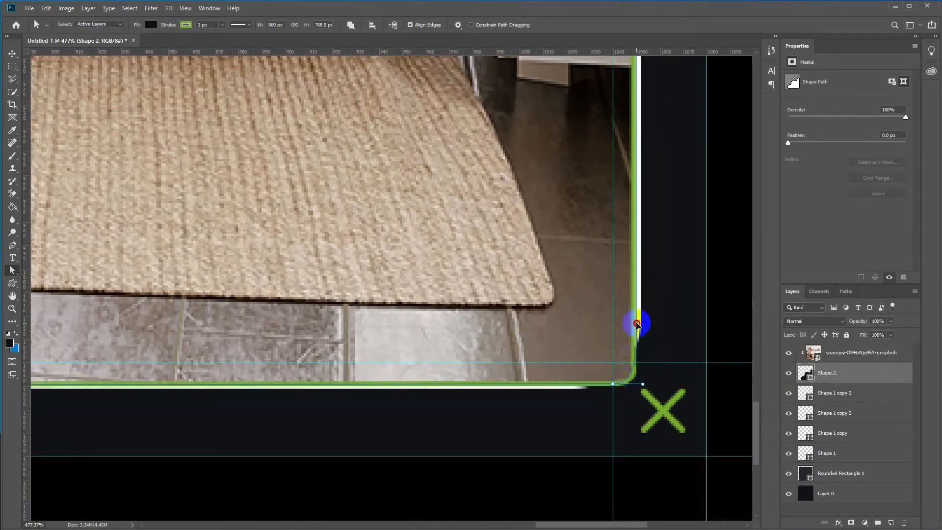
pyautogui.moveTo(611, 385); pyautogui.dragTo(636, 385)
pyautogui.scroll(-6, 640, 389)
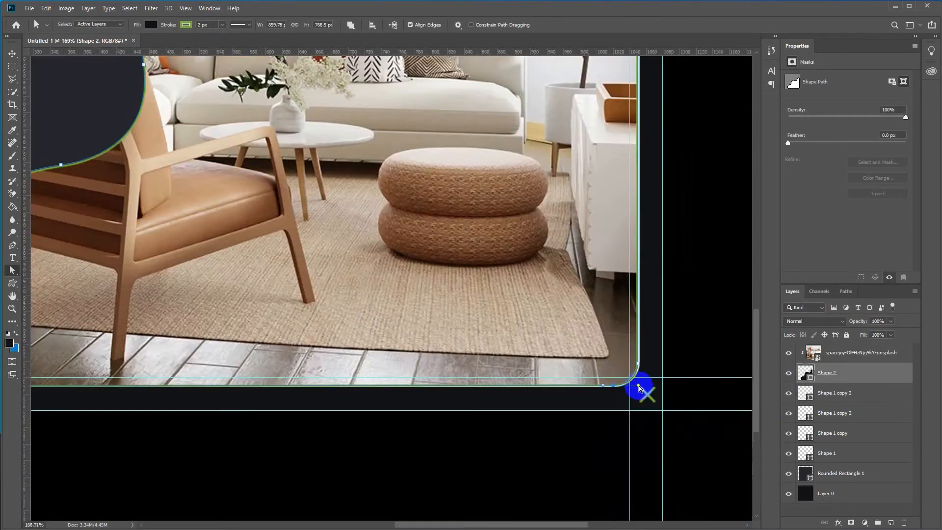
# Nudge the wavy shape together with its clipped photo two steps up and one step left
pyautogui.press('v')
pyautogui.keyDown('shift'); pyautogui.click(831, 360); pyautogui.keyUp('shift')
pyautogui.press('Up')
pyautogui.press('Up')
pyautogui.press('Left')
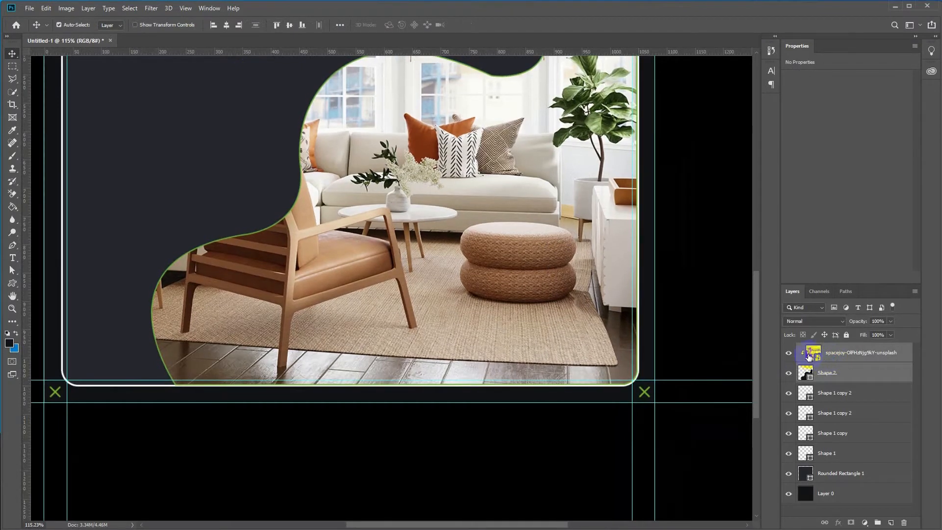
# Remove the green stroke from the wavy shape and deselect it
pyautogui.press('u')
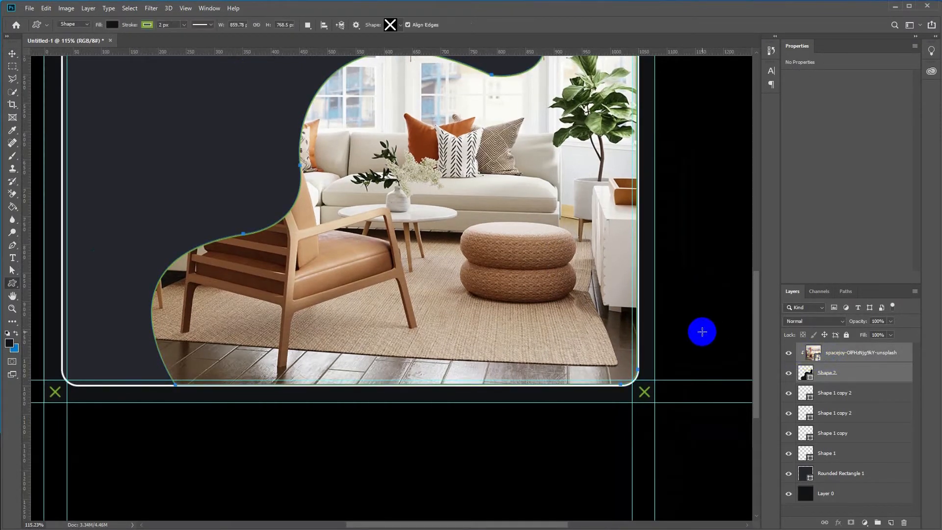
pyautogui.click(146, 25)
pyautogui.click(105, 43)
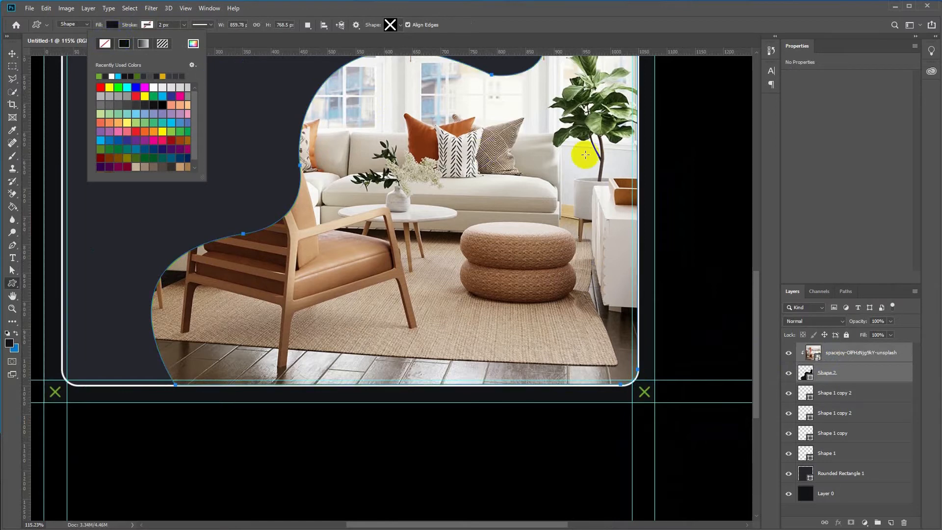
pyautogui.click(698, 157)
pyautogui.press('v')
pyautogui.click(694, 158)
pyautogui.hotkey('ctrl', '0')
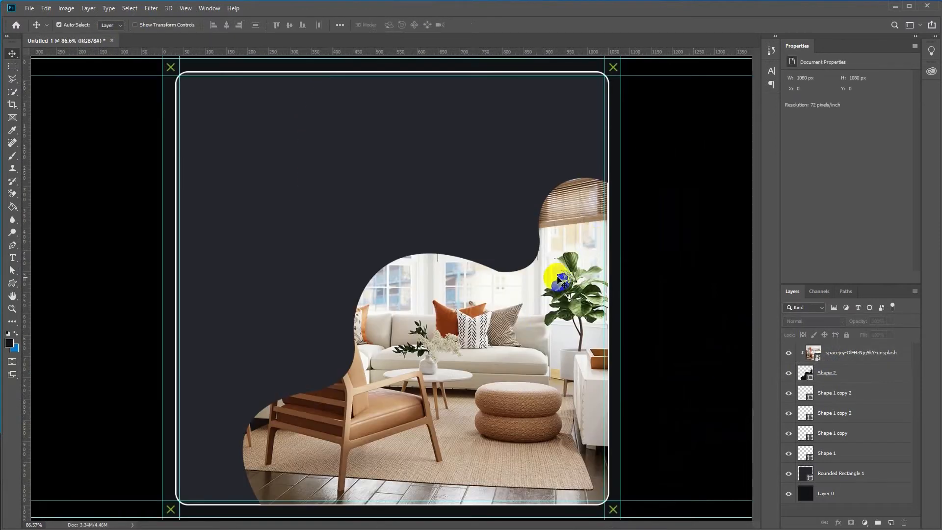
# Scale the clipped living-room photo down to about 11.46%, keeping it toward the lower-right of the canvas
pyautogui.click(527, 348)
pyautogui.hotkey('ctrl', 't')
pyautogui.moveTo(162, 57); pyautogui.dragTo(247, 129)
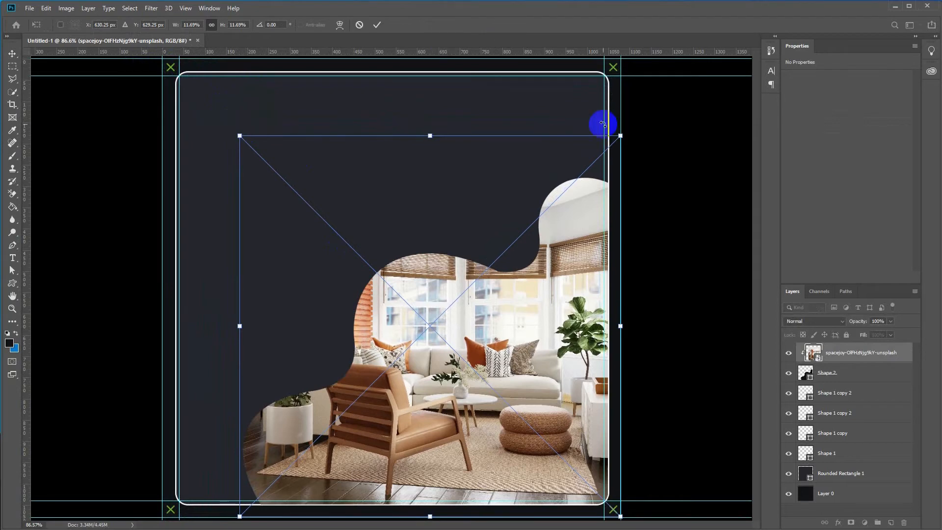
pyautogui.moveTo(620, 134); pyautogui.dragTo(613, 143)
pyautogui.press('Return')
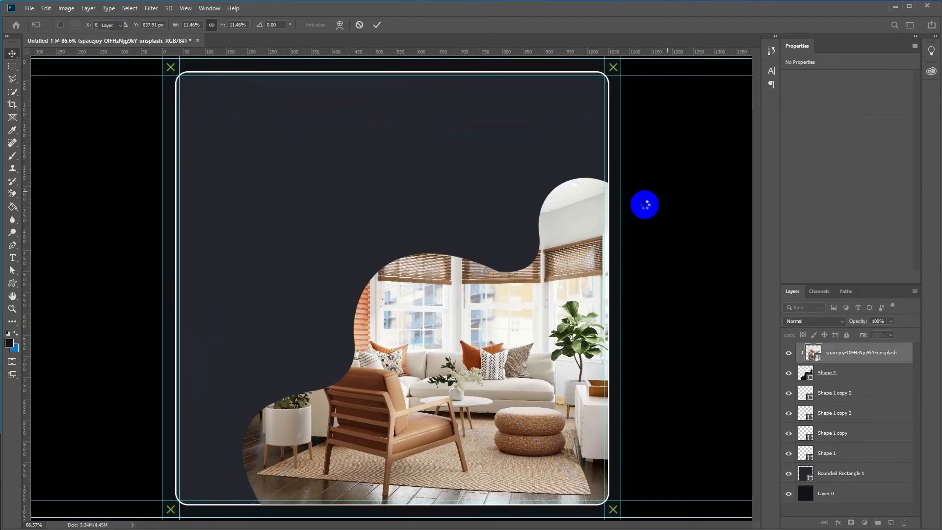
# Duplicate the Shape 2 layer as Shape 2 copy and place the copy directly beneath the original
pyautogui.click(835, 382)
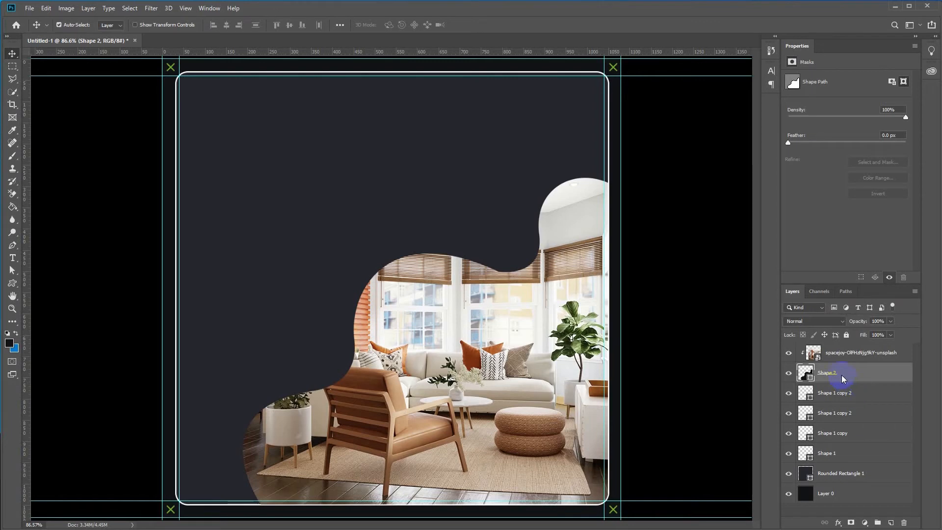
pyautogui.rightClick(842, 377)
pyautogui.click(88, 8)
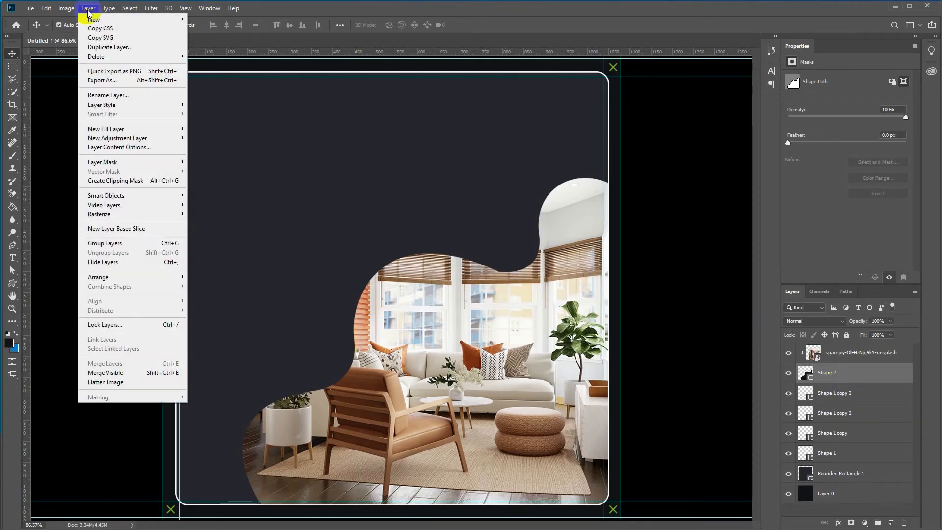
pyautogui.click(110, 47)
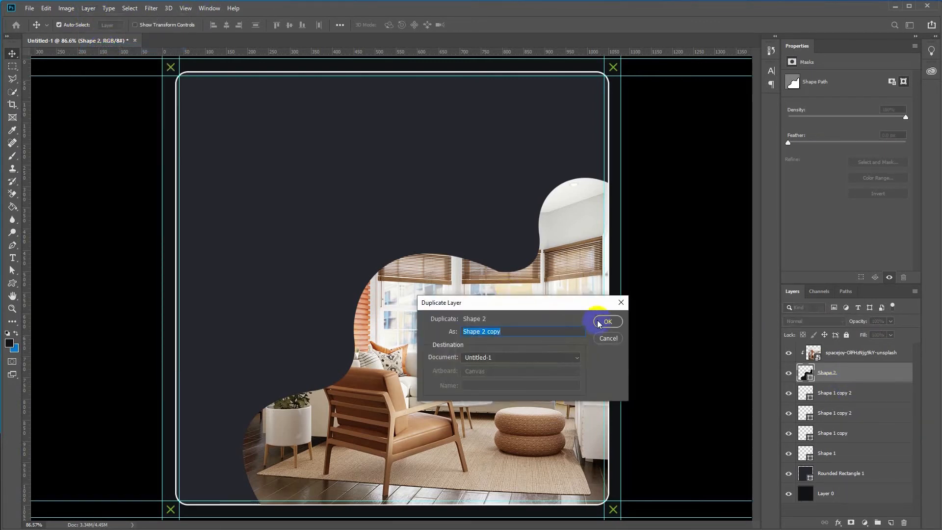
pyautogui.click(599, 323)
pyautogui.moveTo(829, 391); pyautogui.dragTo(833, 368)
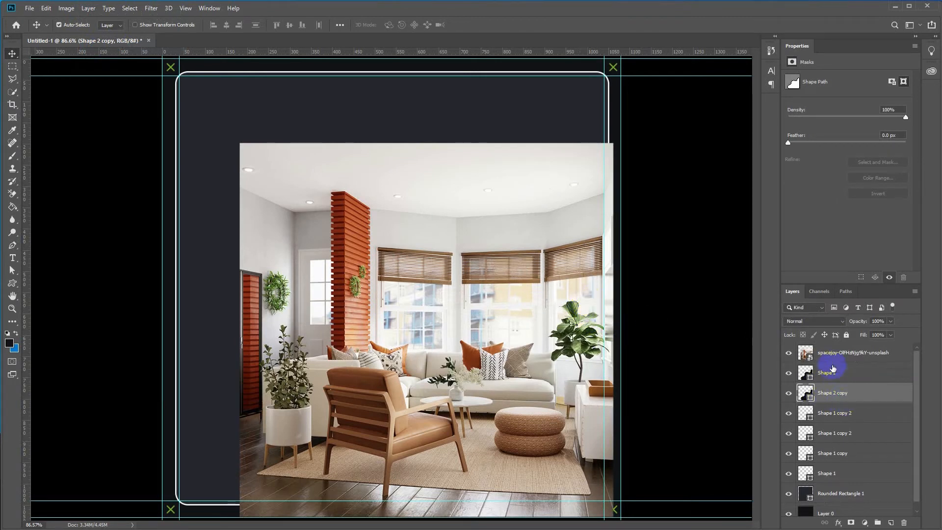
# Clip the spacejoy photo to the Shape 2 layer again
pyautogui.click(825, 352)
pyautogui.rightClick(824, 354)
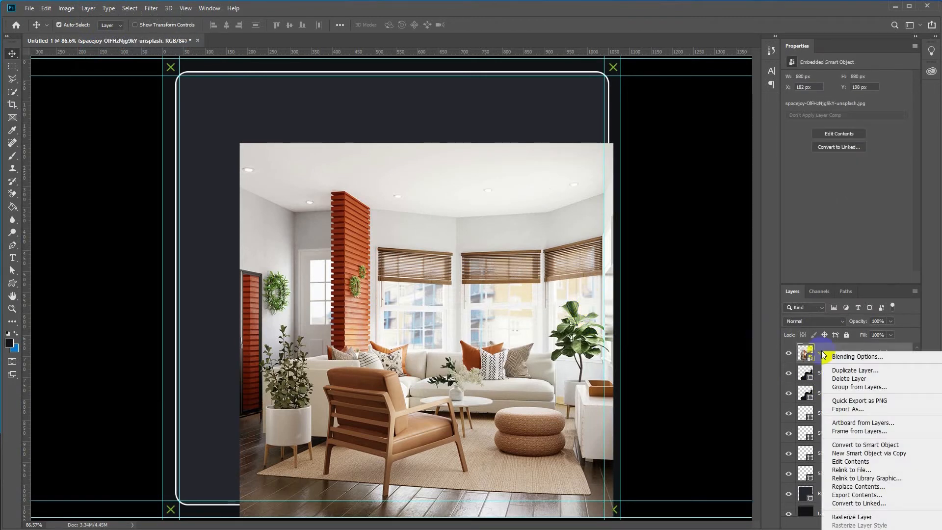
pyautogui.click(819, 360)
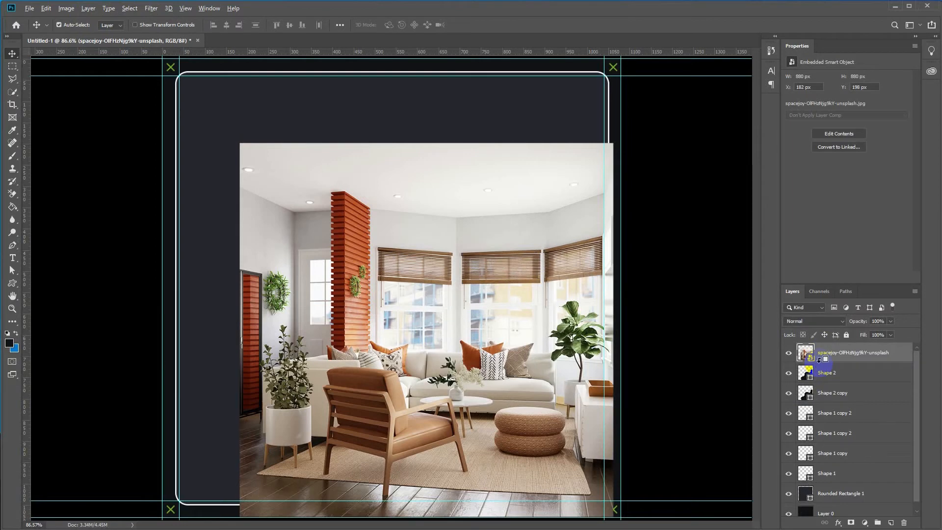
pyautogui.keyDown('alt'); pyautogui.click(819, 360); pyautogui.keyUp('alt')
# Set the fill colour of Shape 2 copy to green #72ac2d
pyautogui.click(803, 398)
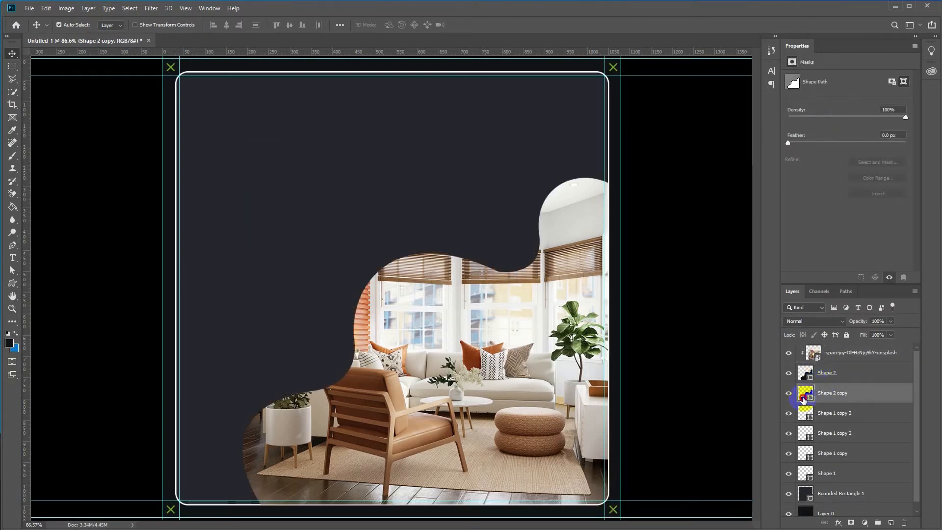
pyautogui.doubleClick(804, 398)
pyautogui.write('72ac2d')
pyautogui.click(706, 221)
# Nudge the green shape copy to the left behind the clipped photo
pyautogui.press('Left')
pyautogui.press('Left')
pyautogui.press('Left')
pyautogui.press('Left')
pyautogui.press('Left')
pyautogui.press('Left')
pyautogui.press('Left')
pyautogui.press('Left')
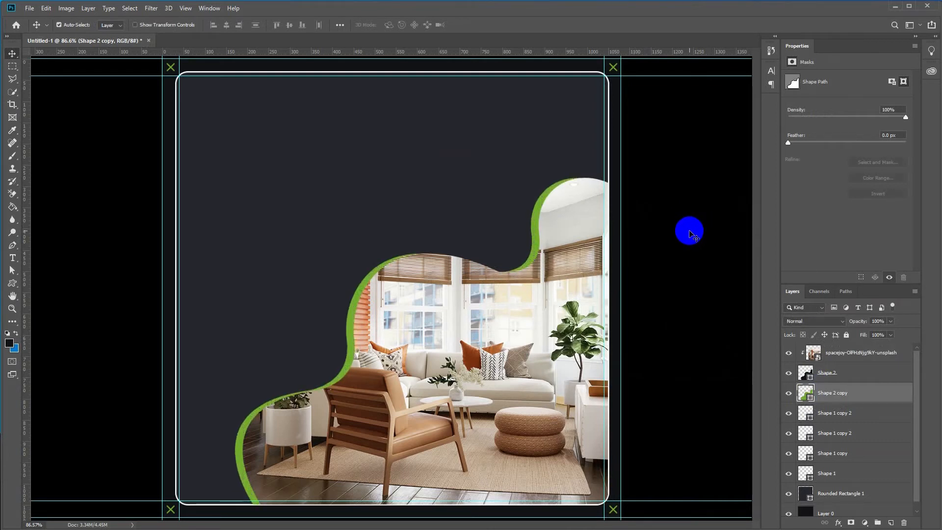
# Reshape the green copy by moving its anchor points and curve handles along the middle and upper waves, varying the band's thickness
pyautogui.press('a')
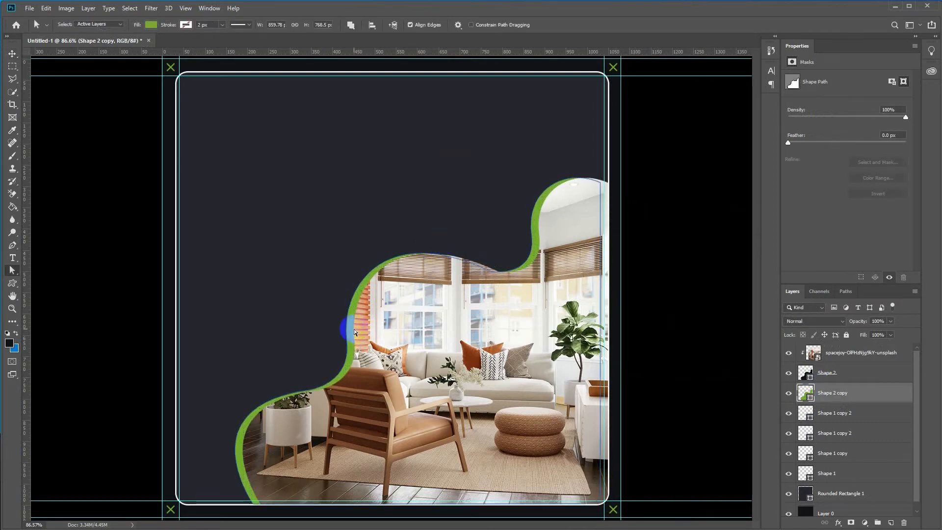
pyautogui.click(346, 340)
pyautogui.moveTo(348, 339); pyautogui.dragTo(354, 338)
pyautogui.moveTo(379, 219); pyautogui.dragTo(369, 217)
pyautogui.click(490, 276)
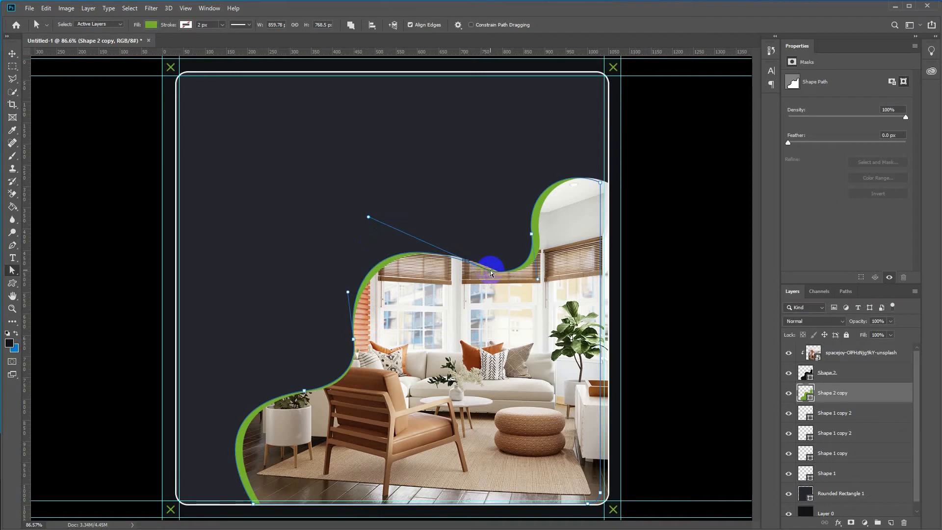
pyautogui.click(532, 234)
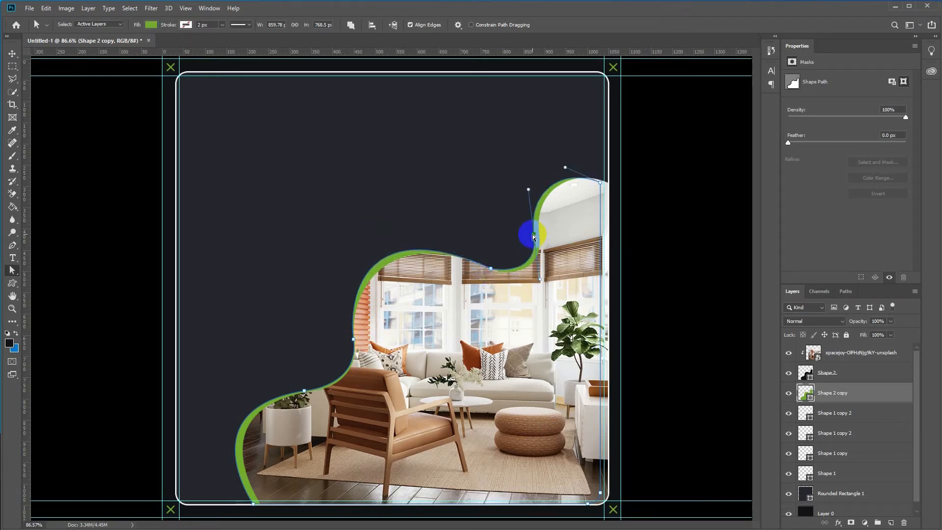
pyautogui.click(649, 255)
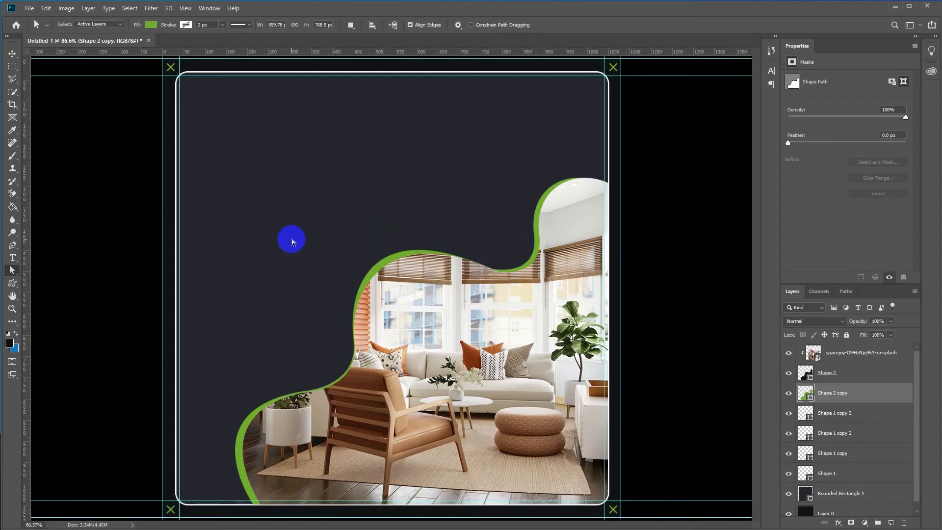
# Group all layers from the photo down to Layer 0 and name the group BG
pyautogui.click(849, 353)
pyautogui.scroll(-1, 834, 437)
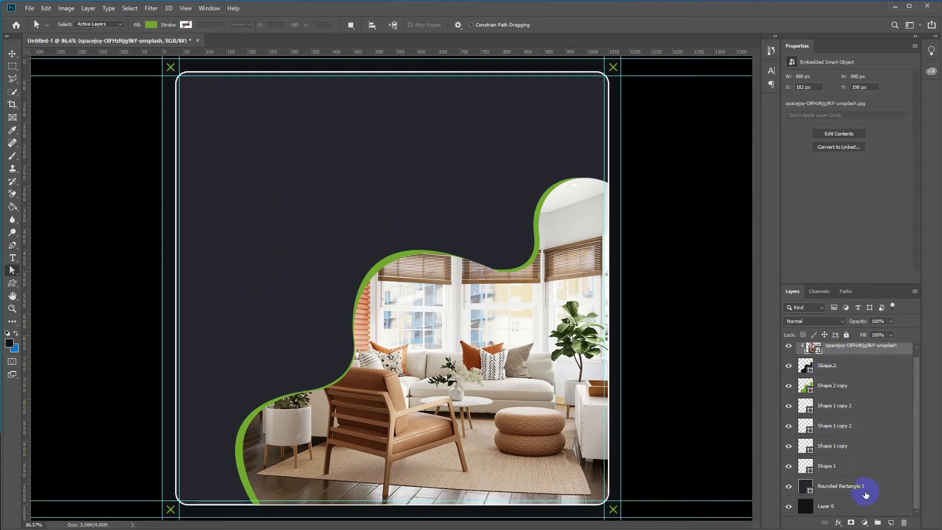
pyautogui.keyDown('shift'); pyautogui.click(862, 505); pyautogui.keyUp('shift')
pyautogui.click(89, 8)
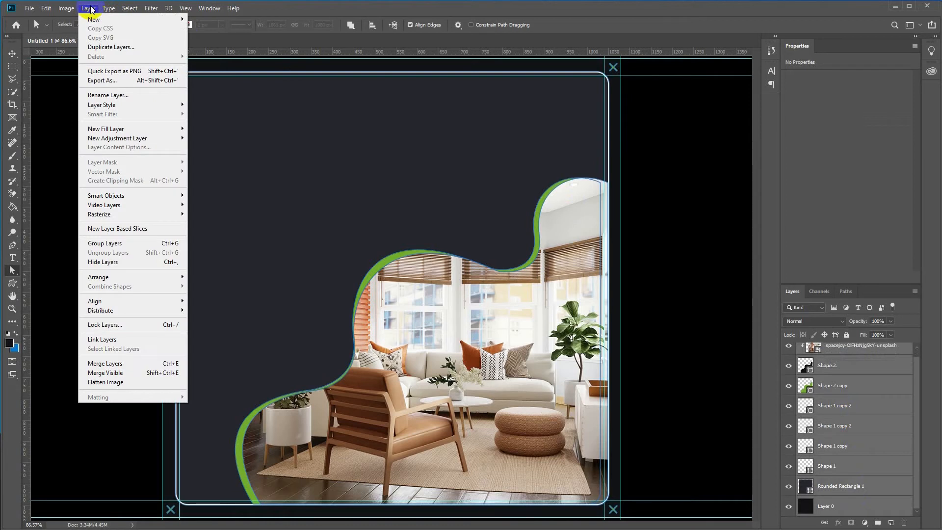
pyautogui.click(111, 243)
pyautogui.click(827, 349)
pyautogui.write('BG')
pyautogui.press('Return')
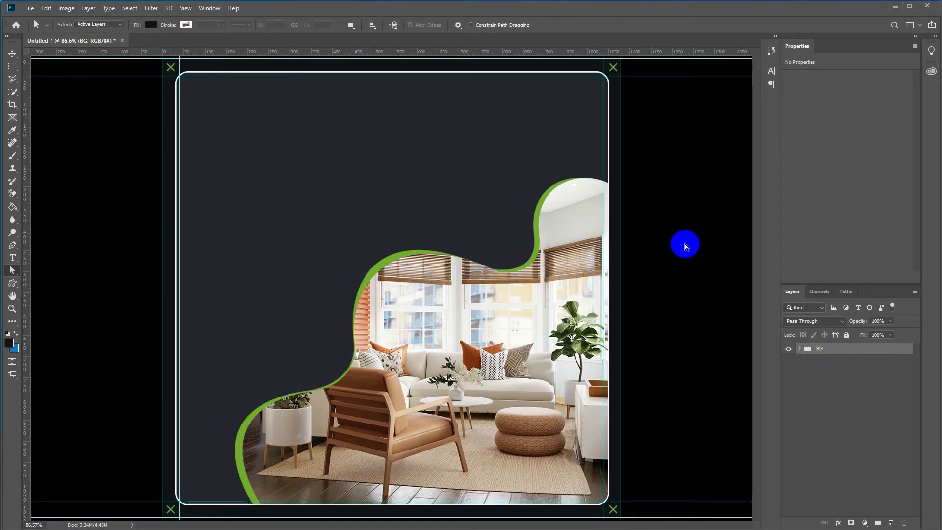
# Add the two-line text LOGO HERE in white Open Sans Bold, 39 pt, inside the frame's top-left corner
pyautogui.click(827, 373)
pyautogui.press('t')
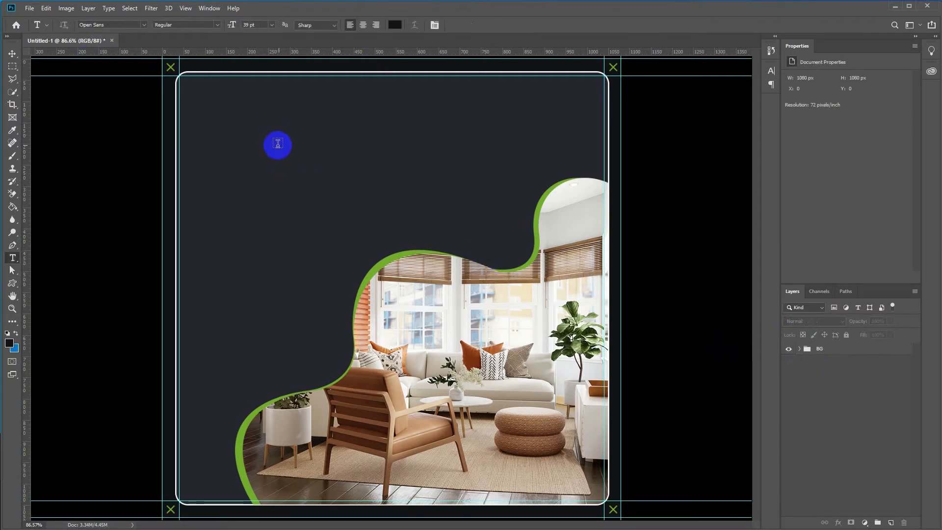
pyautogui.click(200, 103)
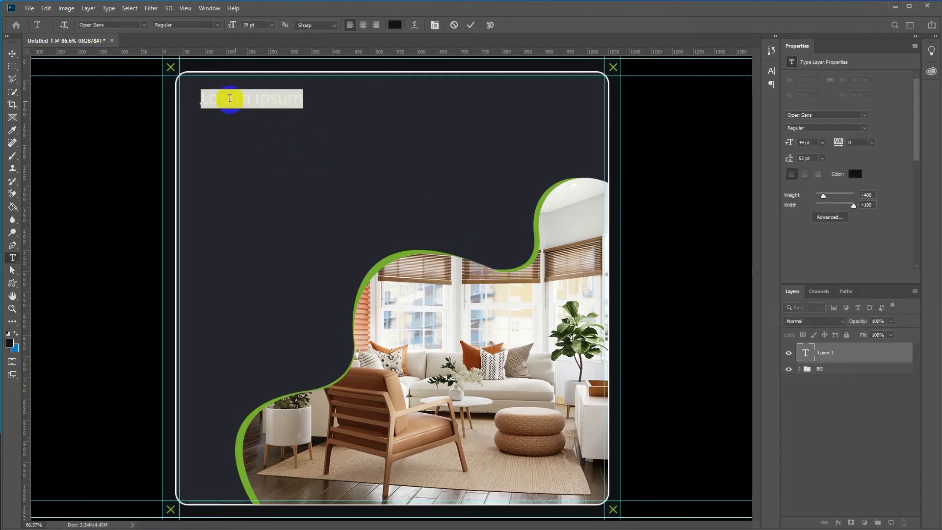
pyautogui.click(217, 24)
pyautogui.click(183, 93)
pyautogui.tripleClick(260, 100)
pyautogui.click(394, 24)
pyautogui.click(525, 249)
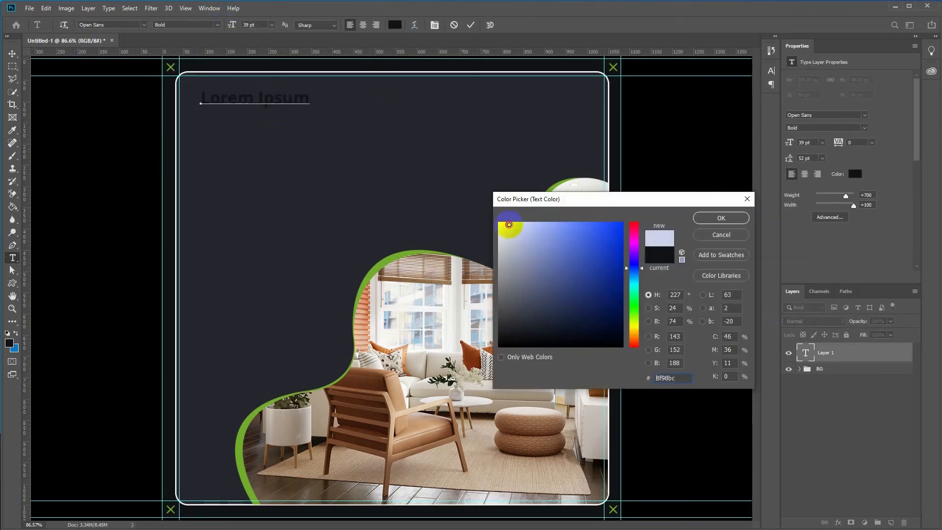
pyautogui.moveTo(524, 250); pyautogui.dragTo(475, 187)
pyautogui.click(719, 216)
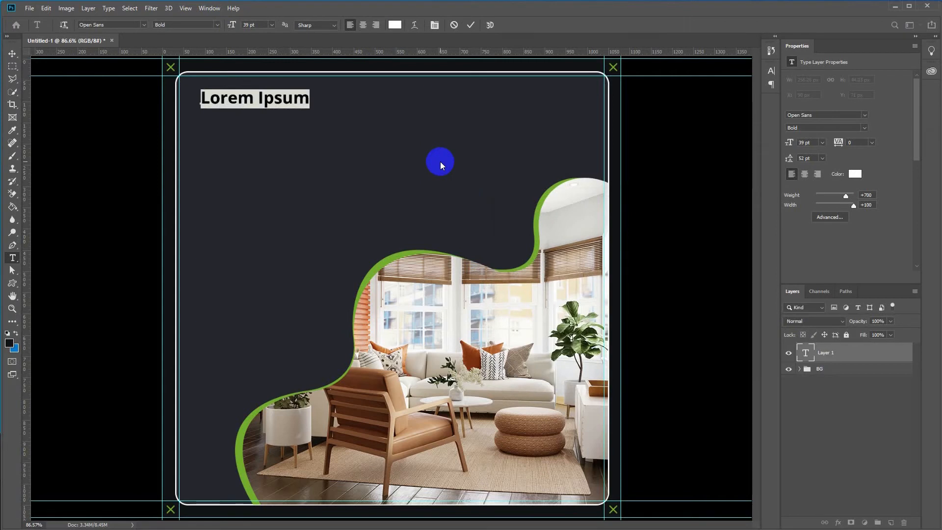
pyautogui.write('LOGO')
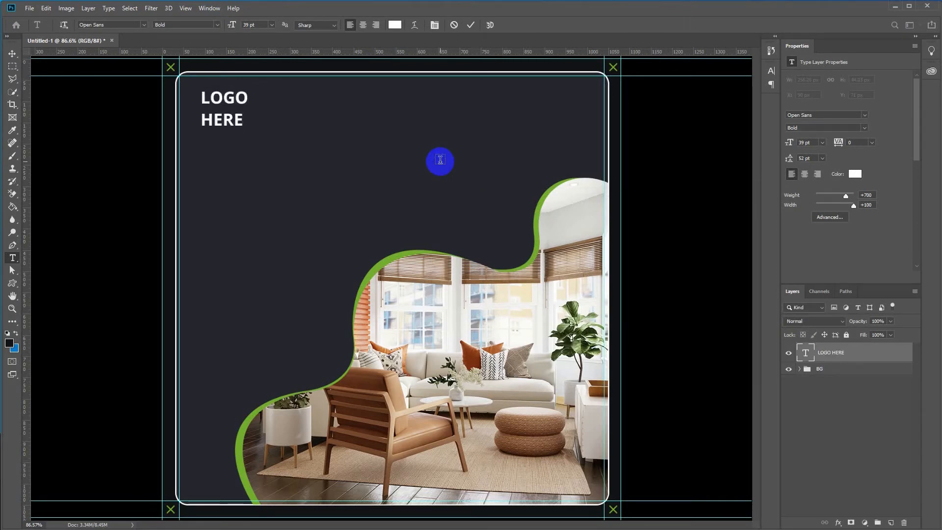
# Tighten the line spacing of the LOGO HERE text to 45 pt
pyautogui.click(228, 119)
pyautogui.hotkey('ctrl', 'a')
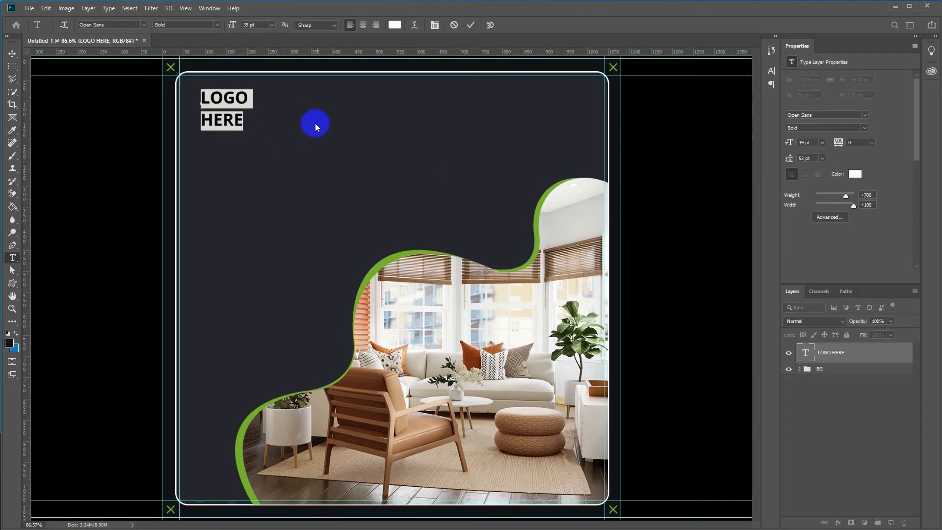
pyautogui.hotkey('ctrl', 't')
pyautogui.moveTo(748, 96); pyautogui.dragTo(691, 96)
pyautogui.press('Down')
pyautogui.press('Down')
pyautogui.press('Down')
pyautogui.press('Down')
pyautogui.press('Down')
pyautogui.press('Down')
pyautogui.press('Down')
pyautogui.press('Return')
pyautogui.hotkey('ctrl', 'Return')
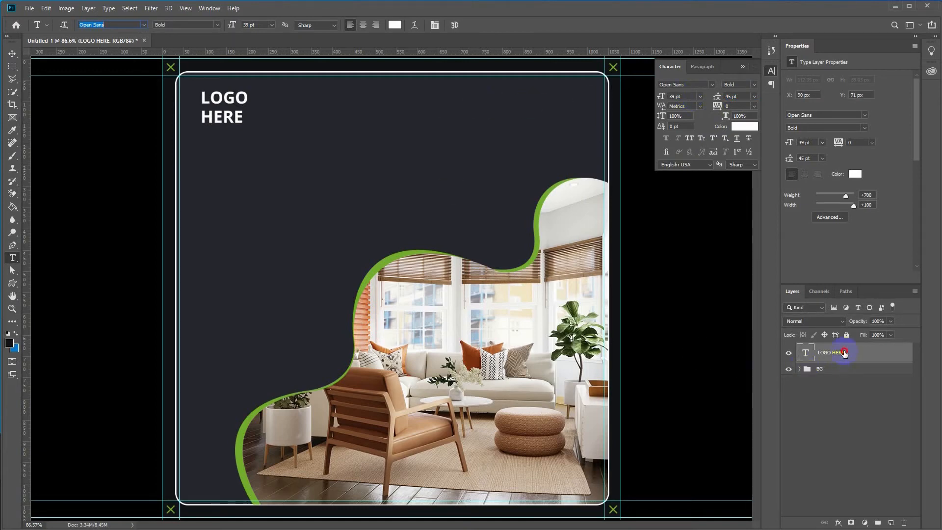
# Scale the LOGO HERE text down to about 26 pt and place it close to the frame's top-left corner
pyautogui.press('v')
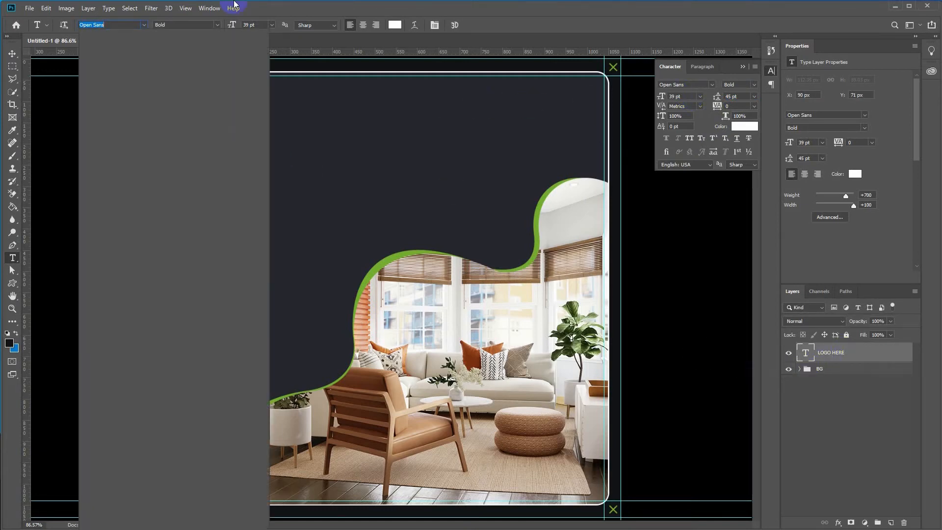
pyautogui.press('Escape')
pyautogui.press('v')
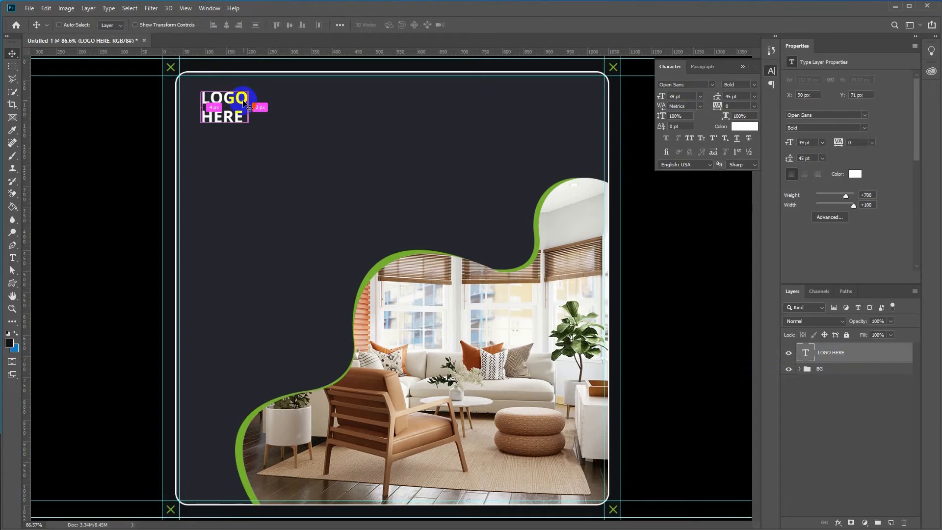
pyautogui.hotkey('ctrl', 't')
pyautogui.moveTo(251, 129); pyautogui.dragTo(224, 109)
pyautogui.press('Return')
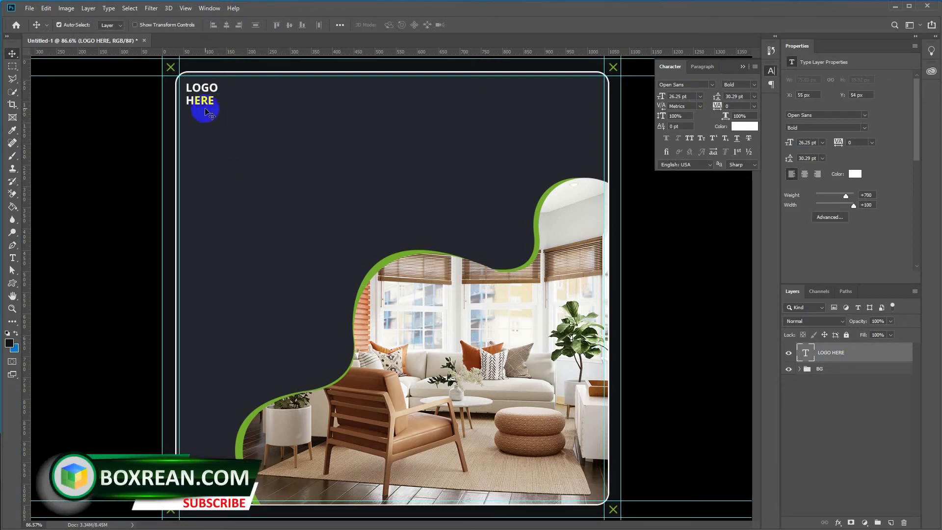
# Put the LOGO HERE text layer in a group named Logo and collapse the group
pyautogui.press('t')
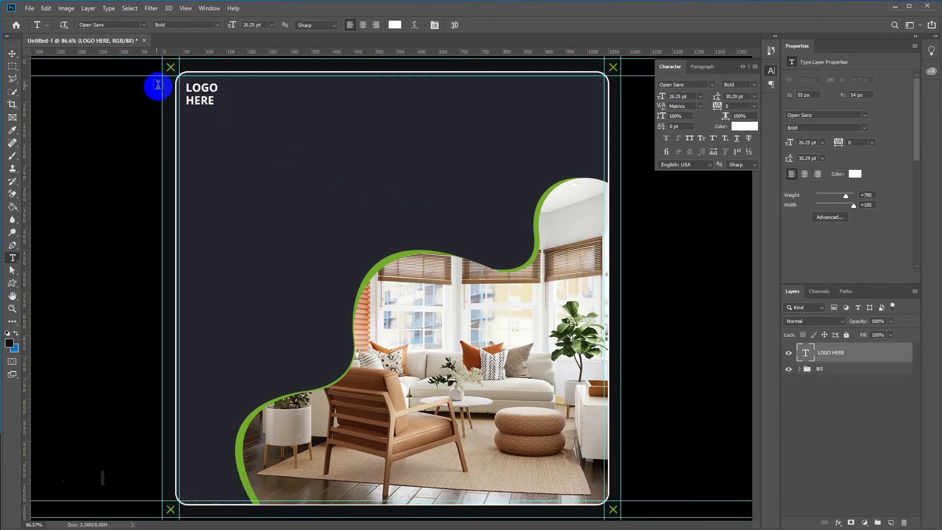
pyautogui.click(89, 8)
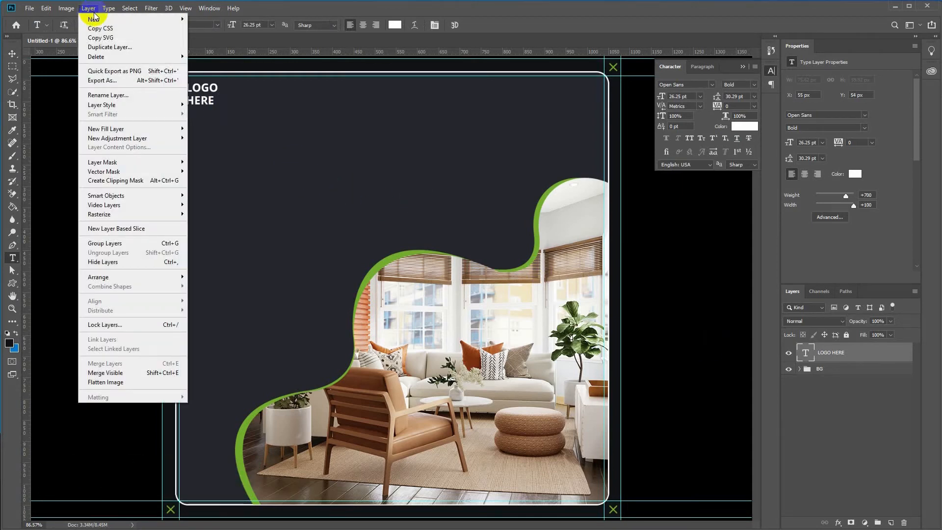
pyautogui.click(125, 244)
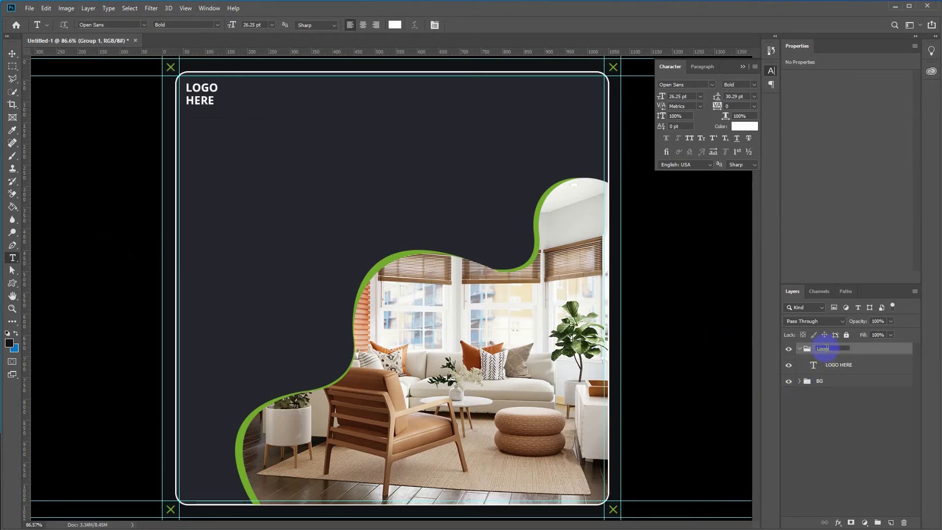
pyautogui.click(799, 349)
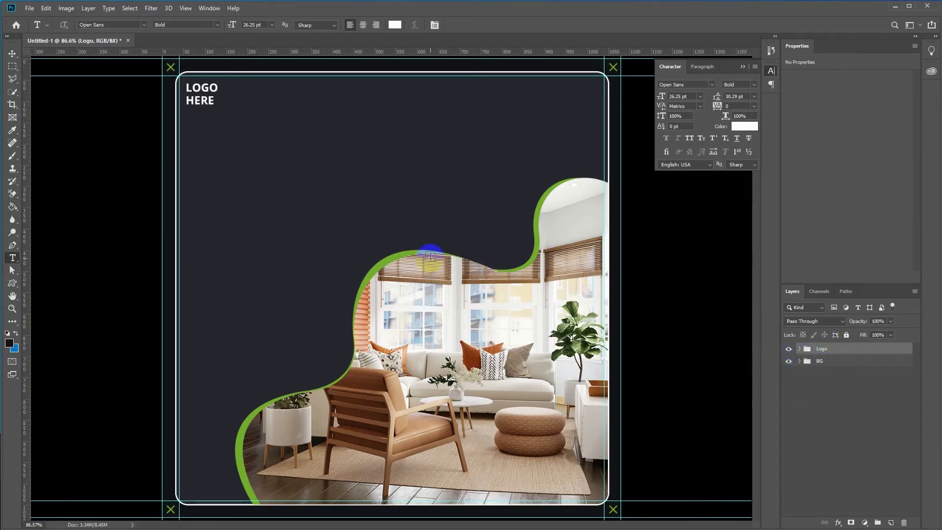
# Add the text EXCLUSIVE in white Open Sans Bold, 39 pt, below and to the right of the logo text
pyautogui.click(265, 138)
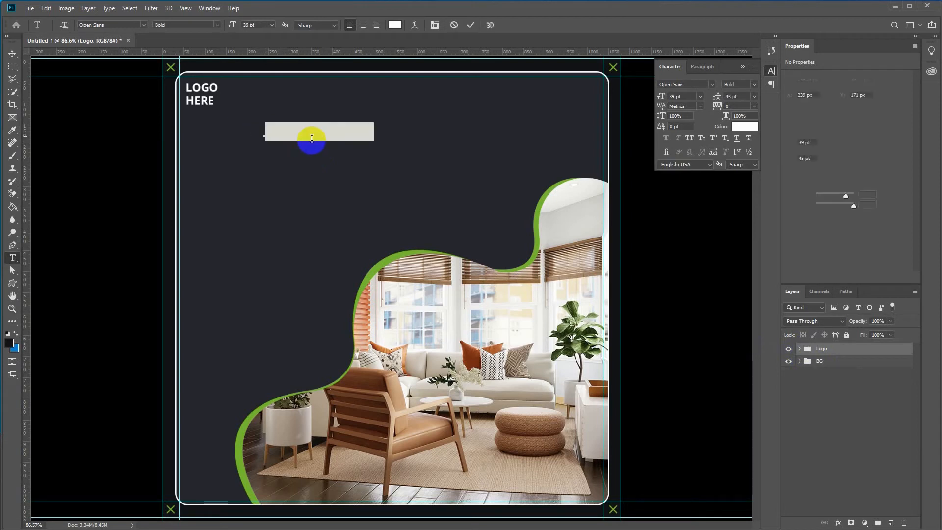
pyautogui.write('e')
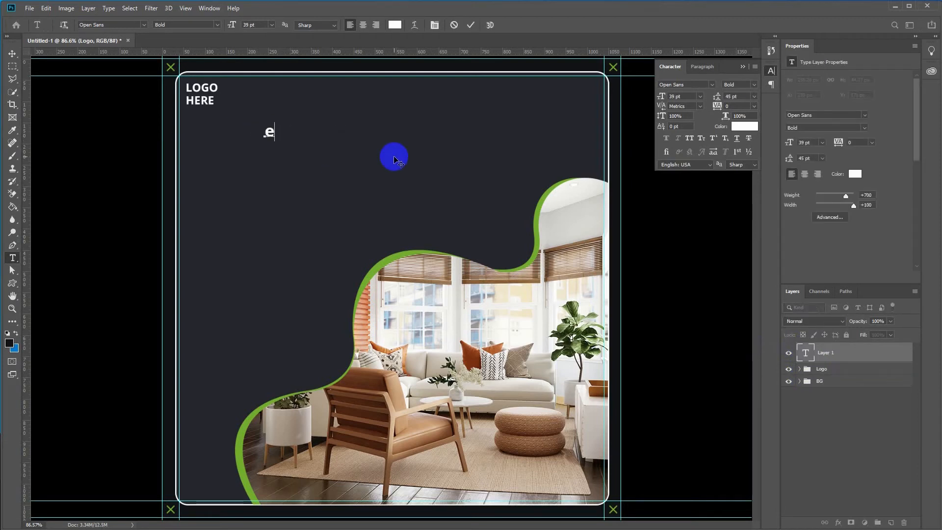
pyautogui.write('XCLUSIVE')
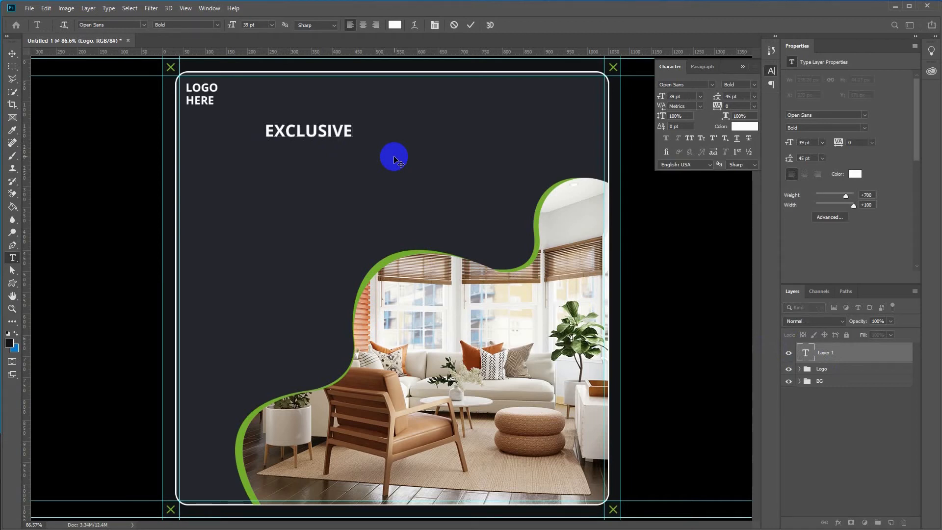
pyautogui.click(394, 157)
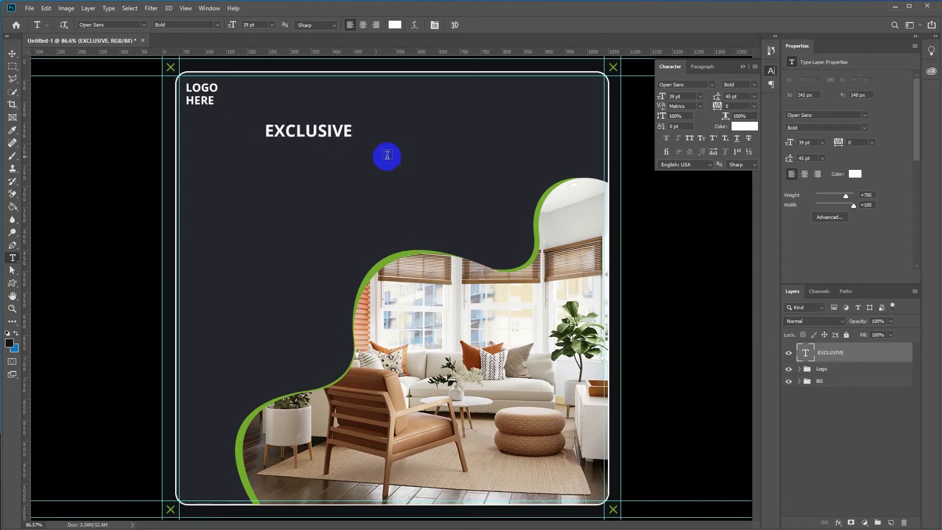
# Add a separate text layer reading FURNITURE in white Open Sans Bold, 39 pt, directly under EXCLUSIVE
pyautogui.click(271, 149)
pyautogui.write('E')
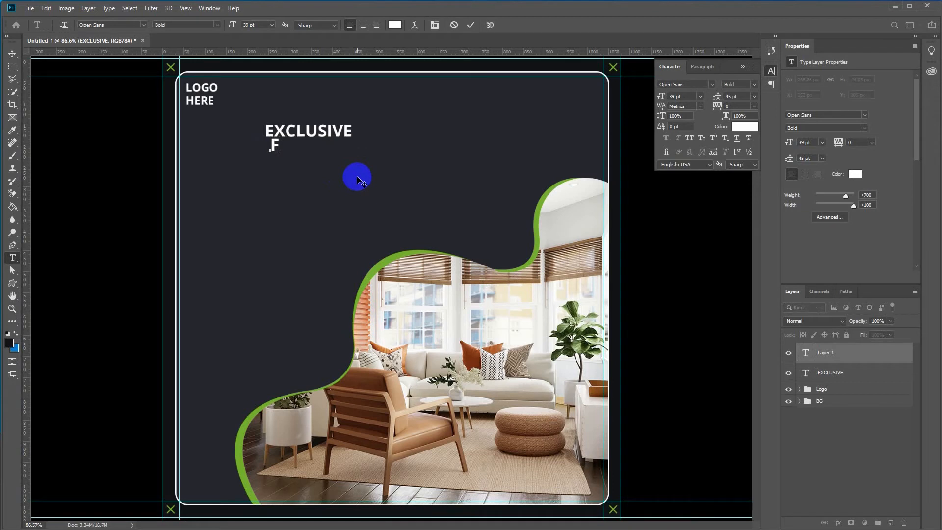
pyautogui.write('URNITURE')
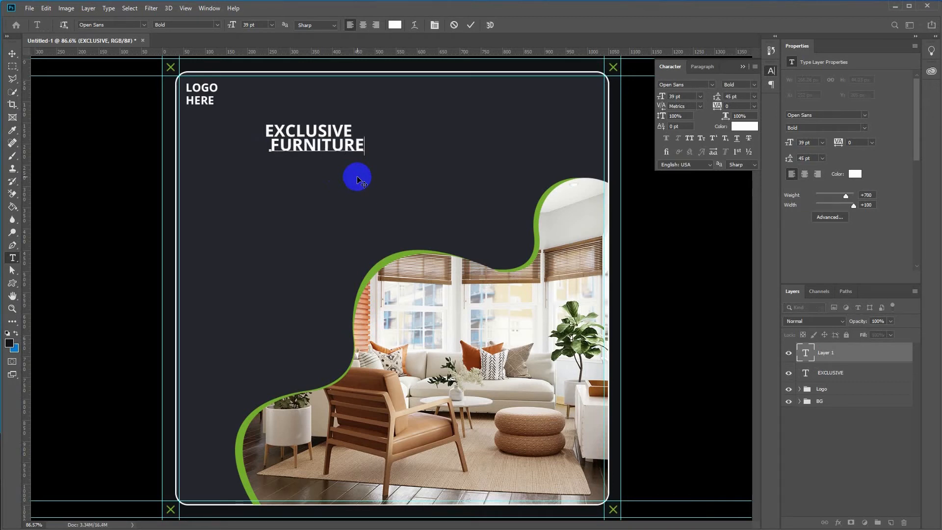
pyautogui.click(357, 176)
# Enlarge the FURNITURE text to about 124 pt and position it beneath EXCLUSIVE as the main headline
pyautogui.press('v')
pyautogui.moveTo(309, 149); pyautogui.dragTo(302, 148)
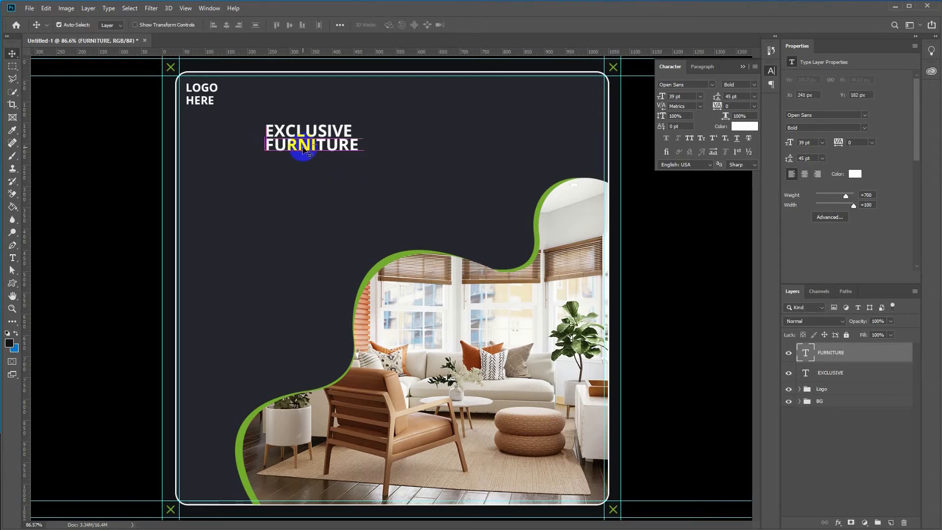
pyautogui.hotkey('ctrl', 't')
pyautogui.moveTo(363, 151); pyautogui.dragTo(525, 231)
pyautogui.moveTo(261, 190); pyautogui.dragTo(237, 208)
pyautogui.press('Return')
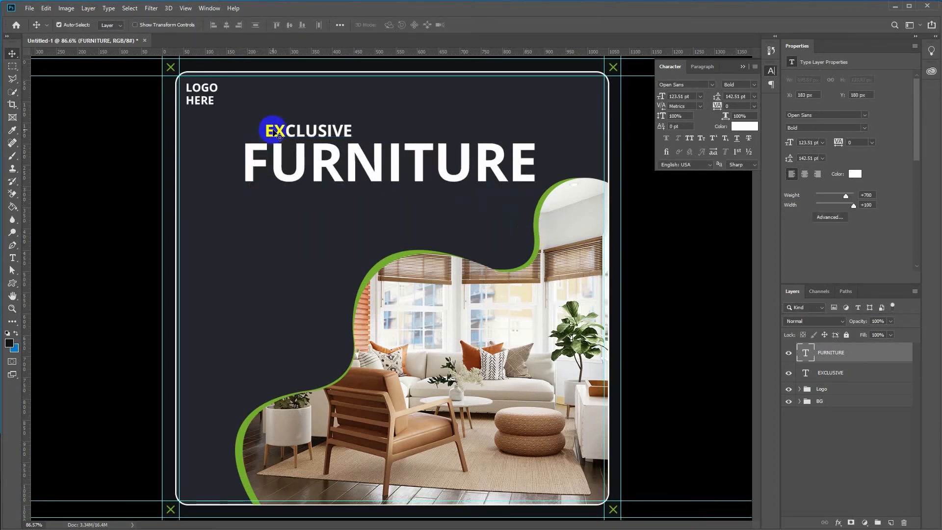
# Align EXCLUSIVE with the left edge of FURNITURE, and shift both texts slightly up and to the right
pyautogui.moveTo(278, 136); pyautogui.dragTo(257, 135)
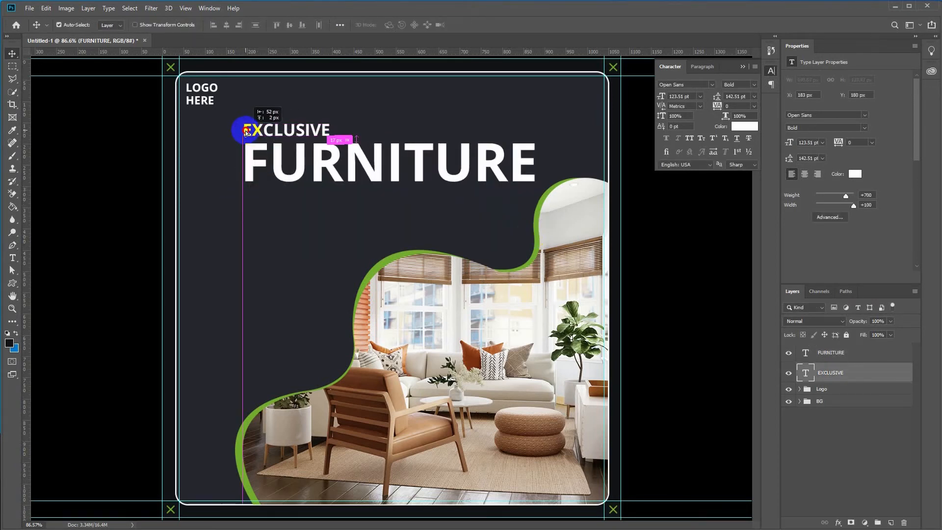
pyautogui.keyDown('shift'); pyautogui.click(277, 171); pyautogui.keyUp('shift')
pyautogui.moveTo(278, 169); pyautogui.dragTo(280, 162)
pyautogui.click(282, 165)
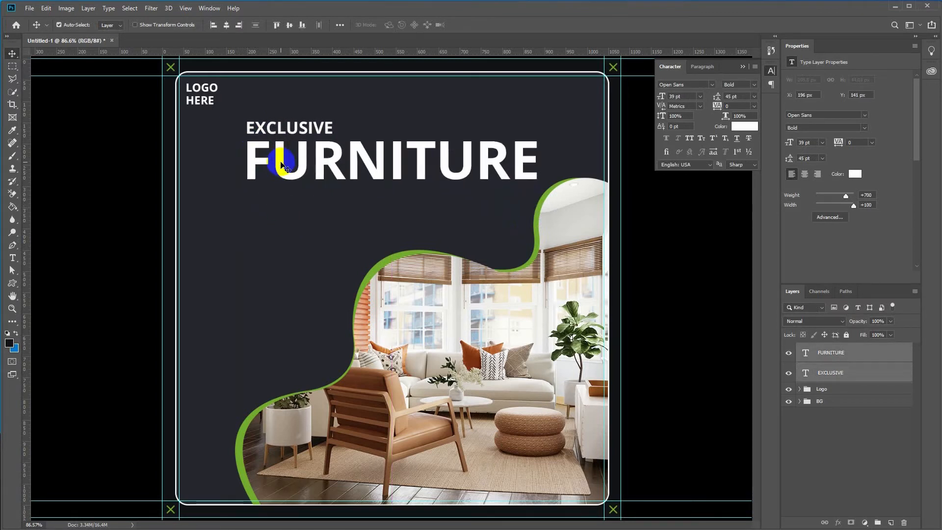
# Change the FURNITURE text color to green 72ac2d
pyautogui.click(836, 369)
pyautogui.click(819, 356)
pyautogui.doubleClick(805, 353)
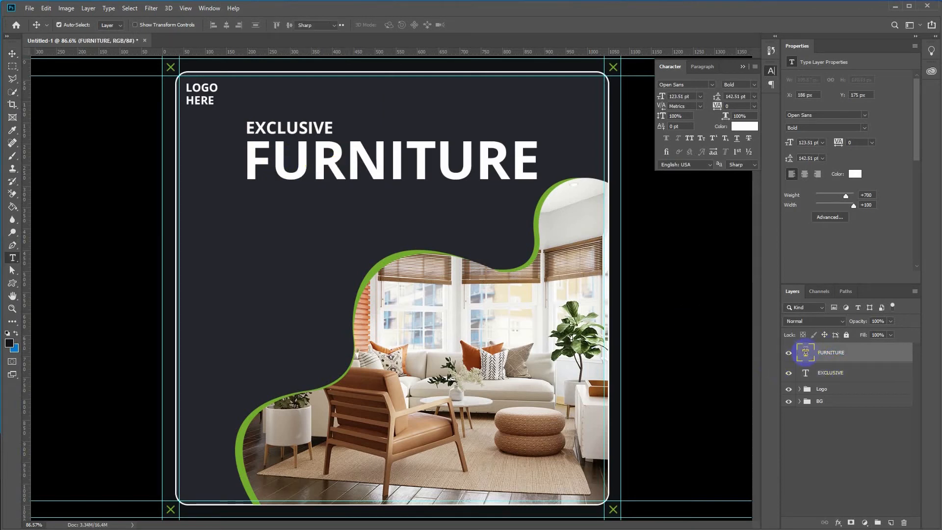
pyautogui.click(745, 126)
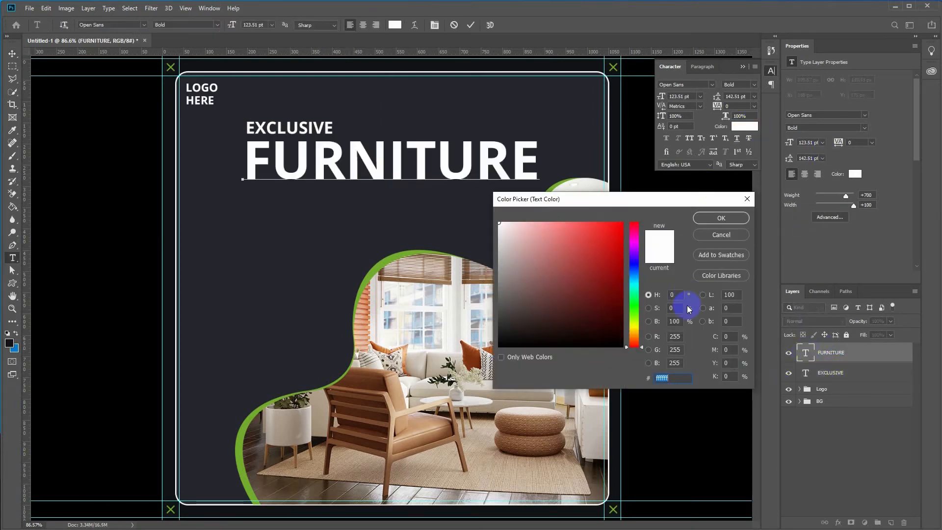
pyautogui.write('72ac2d')
pyautogui.click(721, 218)
pyautogui.click(470, 25)
pyautogui.press('v')
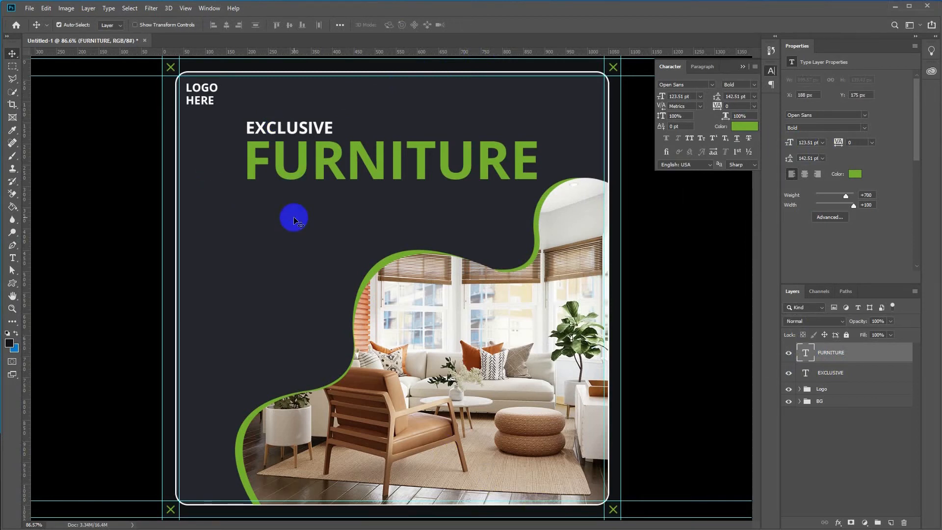
# Add the text Special Discount Offer at 39 pt on a new layer below FURNITURE
pyautogui.press('t')
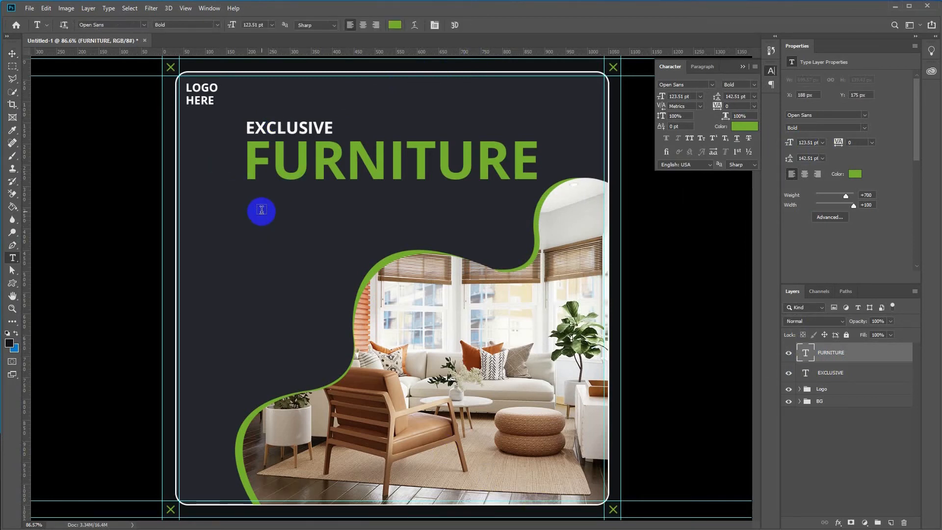
pyautogui.click(248, 209)
pyautogui.write('Special ')
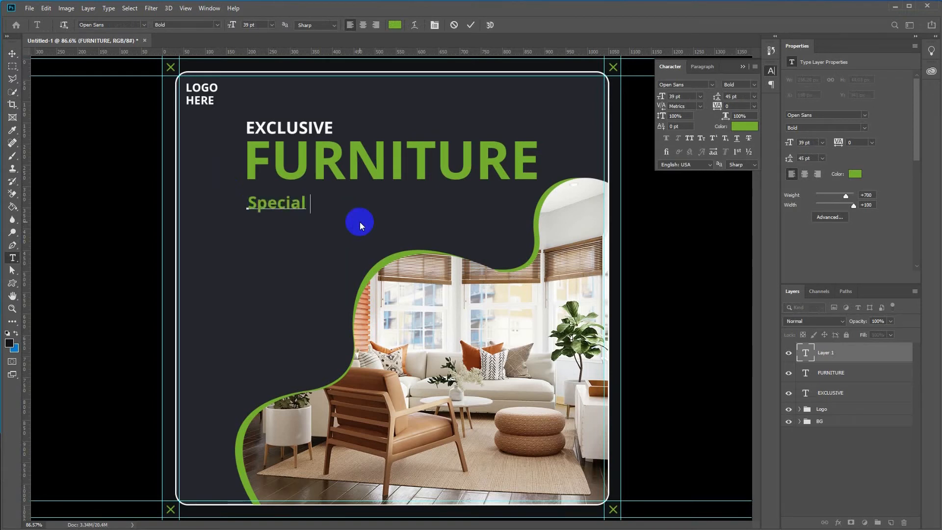
pyautogui.write('Discount Offer')
# Format the Special Discount Offer text in white with the Festive Regular font
pyautogui.click(272, 205)
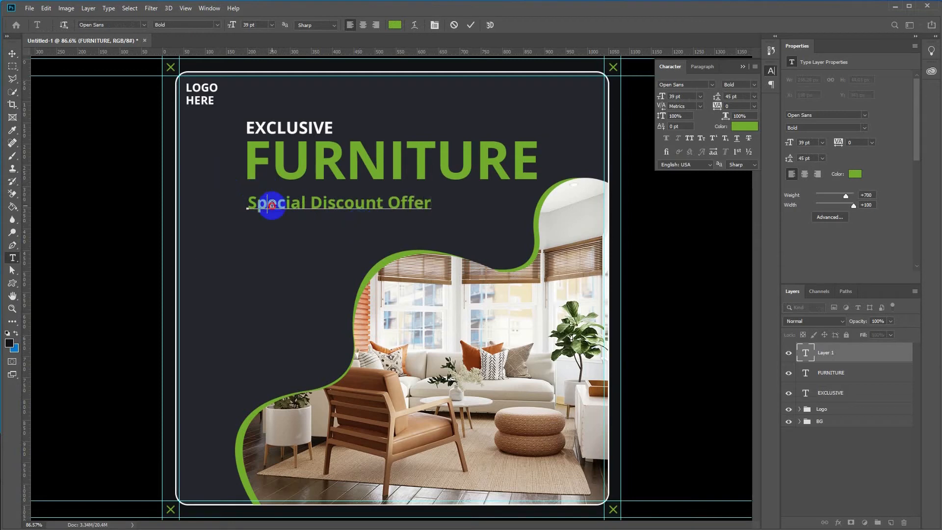
pyautogui.tripleClick(272, 205)
pyautogui.click(394, 25)
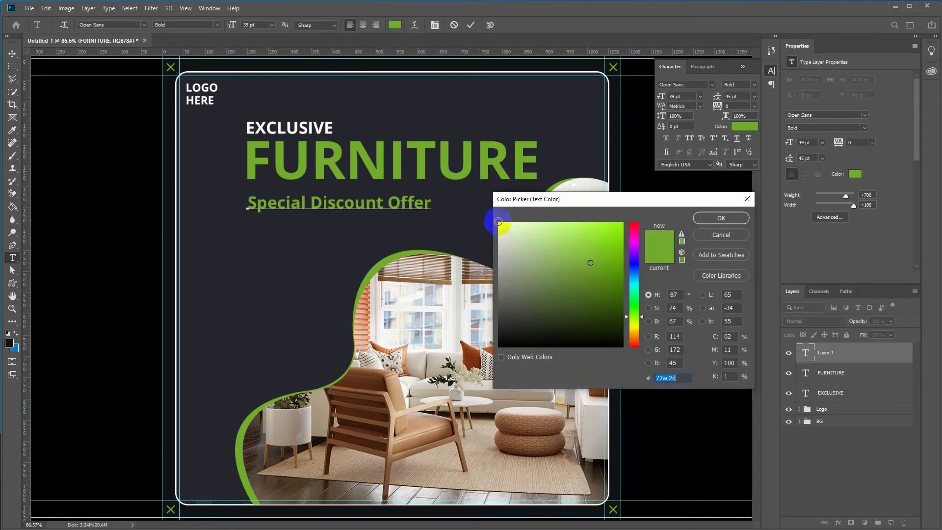
pyautogui.click(497, 221)
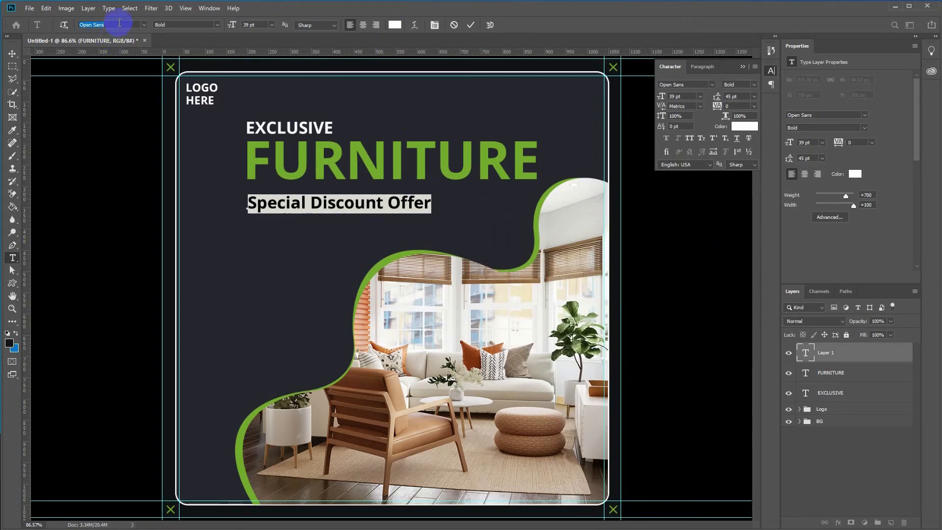
pyautogui.write('fe')
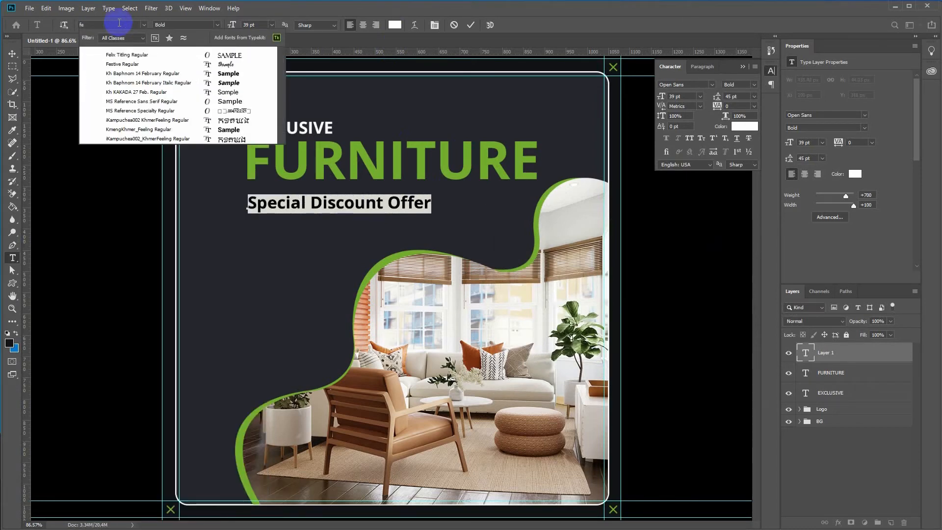
pyautogui.click(123, 64)
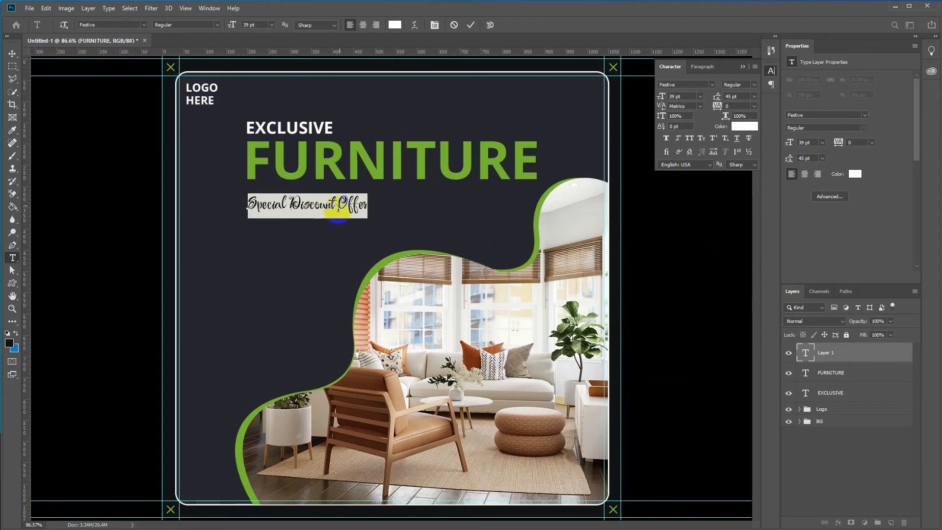
pyautogui.click(471, 25)
# Place Special Discount Offer just under the right end of FURNITURE, right edges aligned, and enlarge it to about 48 pt
pyautogui.press('v')
pyautogui.moveTo(317, 210); pyautogui.dragTo(484, 192)
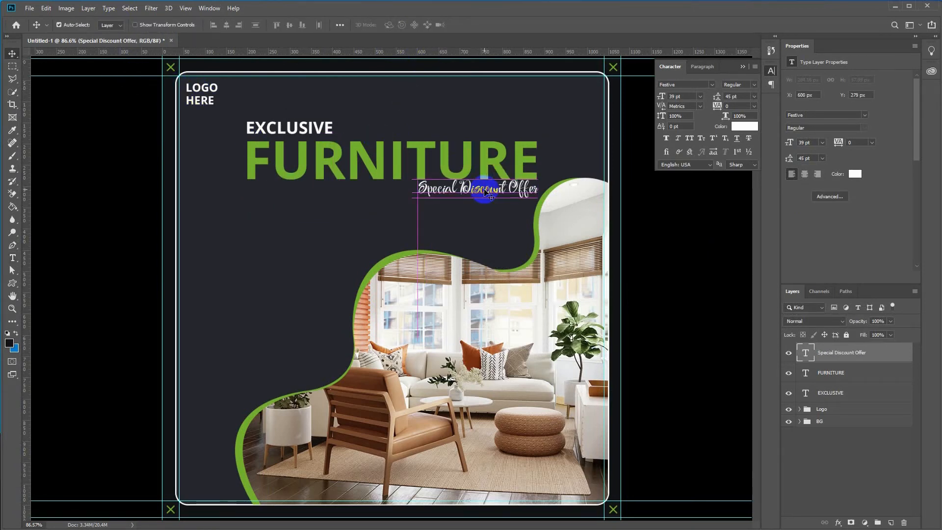
pyautogui.hotkey('ctrl', 't')
pyautogui.moveTo(414, 204); pyautogui.dragTo(387, 207)
pyautogui.press('Return')
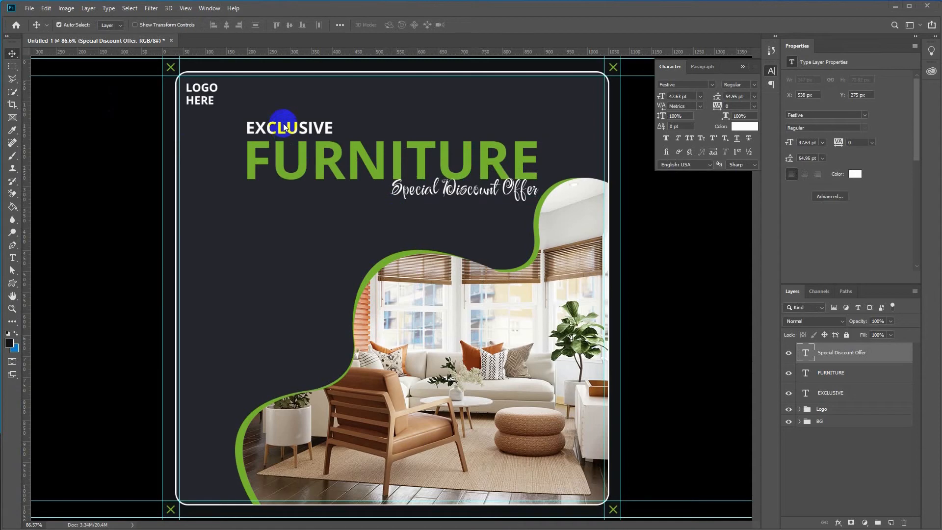
# Group the EXCLUSIVE, FURNITURE and Special Discount Offer layers and name the group Texts
pyautogui.click(270, 161)
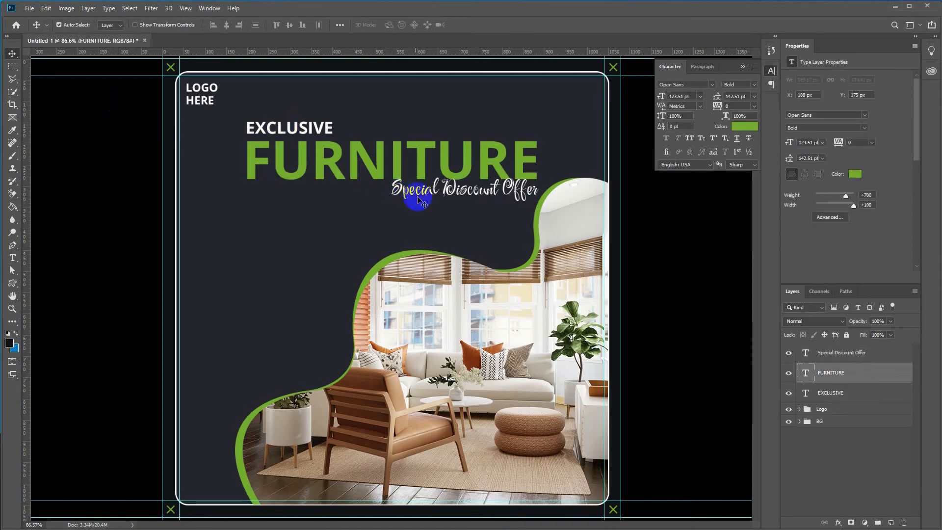
pyautogui.keyDown('shift'); pyautogui.click(837, 392); pyautogui.keyUp('shift')
pyautogui.keyDown('shift'); pyautogui.click(835, 354); pyautogui.keyUp('shift')
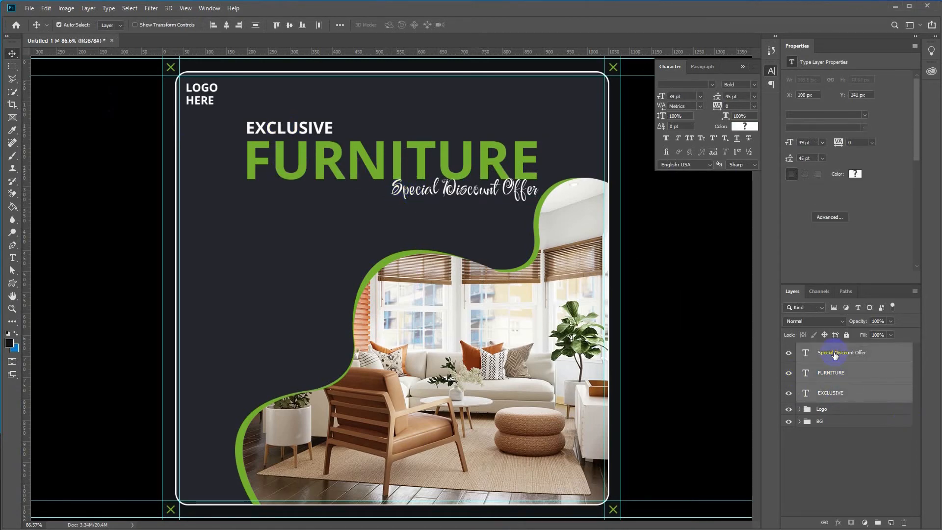
pyautogui.click(90, 8)
pyautogui.click(131, 244)
pyautogui.click(820, 348)
pyautogui.write('Texts')
pyautogui.press('Return')
# Nudge the Texts group about 10 px to the left and 4 px up
pyautogui.hotkey('ctrl', 't')
pyautogui.press('Left')
pyautogui.press('Left')
pyautogui.press('Left')
pyautogui.press('Left')
pyautogui.press('Left')
pyautogui.press('Left')
pyautogui.press('Left')
pyautogui.press('Left')
pyautogui.press('Left')
pyautogui.press('Left')
pyautogui.press('Up')
pyautogui.press('Up')
pyautogui.press('Up')
pyautogui.press('Up')
pyautogui.press('Return')
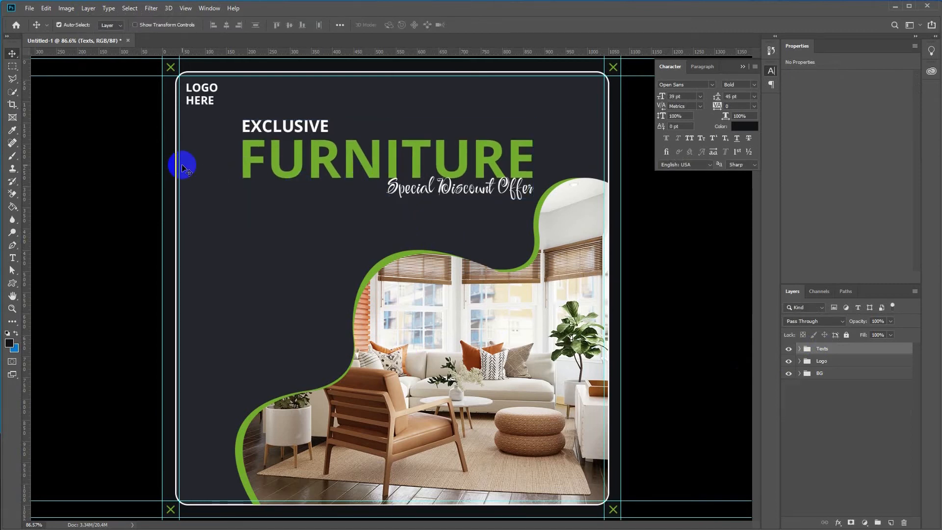
pyautogui.press('t')
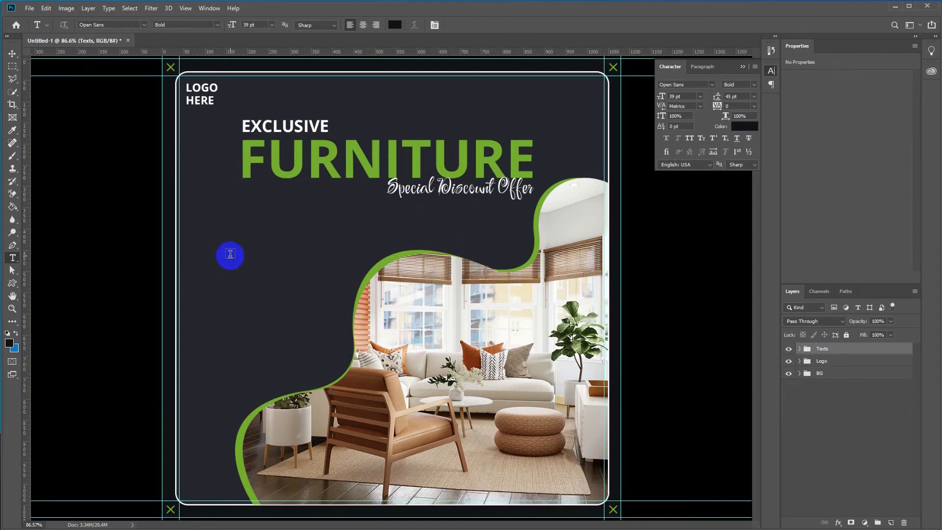
# Enlarge the Texts group by about 6%, keeping it horizontally centred in the frame
pyautogui.hotkey('ctrl', 't')
pyautogui.moveTo(242, 198); pyautogui.dragTo(232, 205)
pyautogui.moveTo(252, 154)
pyautogui.mouseDown()
pyautogui.moveTo(264, 156)
pyautogui.moveTo(263, 168)
pyautogui.moveTo(263, 158)
pyautogui.mouseUp()
pyautogui.press('Return')
# Add the text 50 in Open Sans Bold on the dark area beside the photo, coloured with the FURNITURE green
pyautogui.press('t')
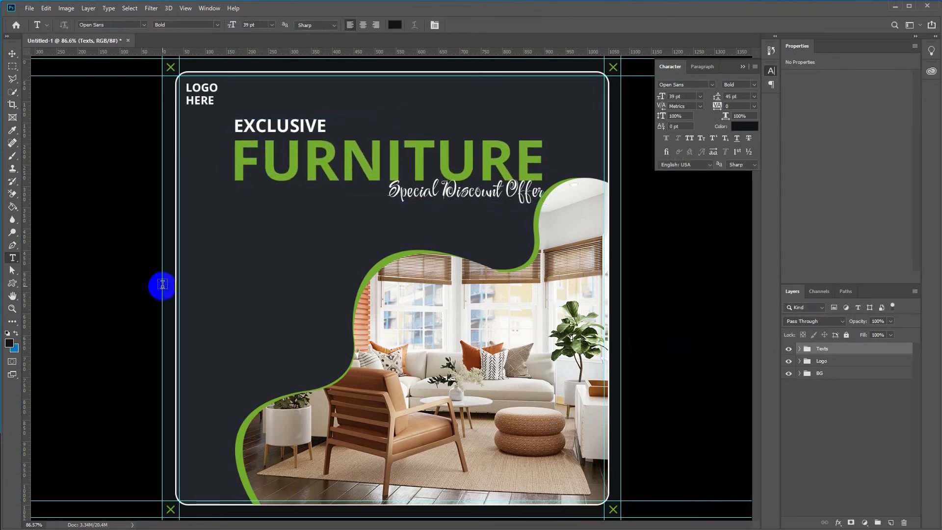
pyautogui.click(217, 268)
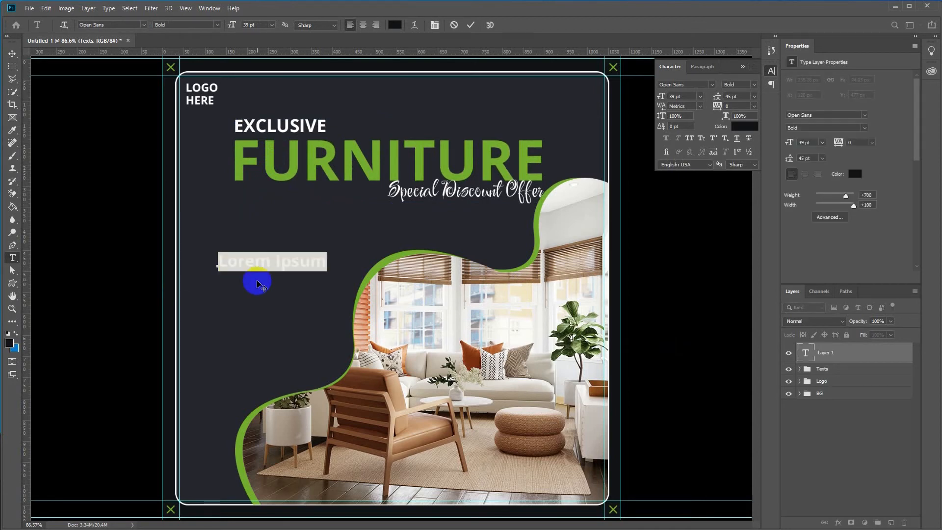
pyautogui.write('50')
pyautogui.doubleClick(227, 262)
pyautogui.click(395, 25)
pyautogui.click(322, 163)
pyautogui.press('Return')
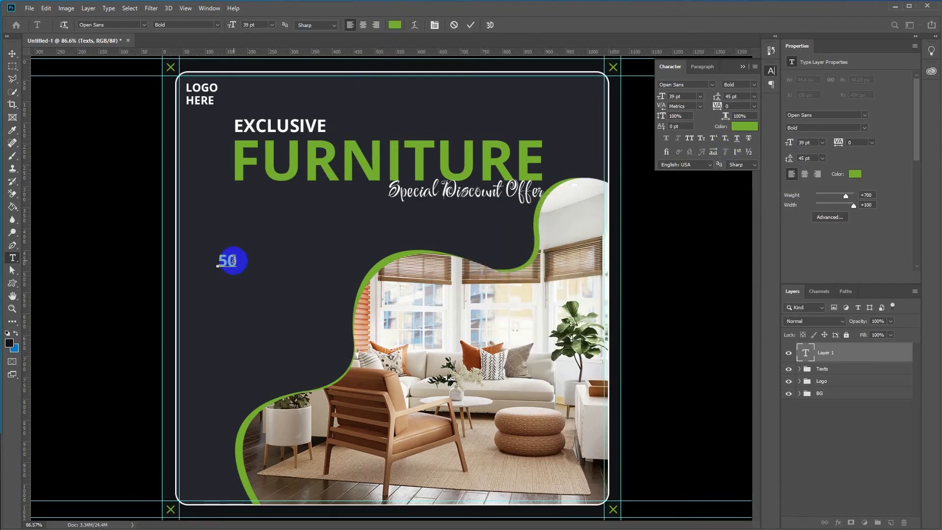
pyautogui.hotkey('ctrl', 'Return')
# Enlarge the 50 text to about 98.5 pt on the dark area beside the photo
pyautogui.hotkey('ctrl', 't')
pyautogui.moveTo(236, 252); pyautogui.dragTo(261, 241)
pyautogui.moveTo(239, 275); pyautogui.dragTo(245, 276)
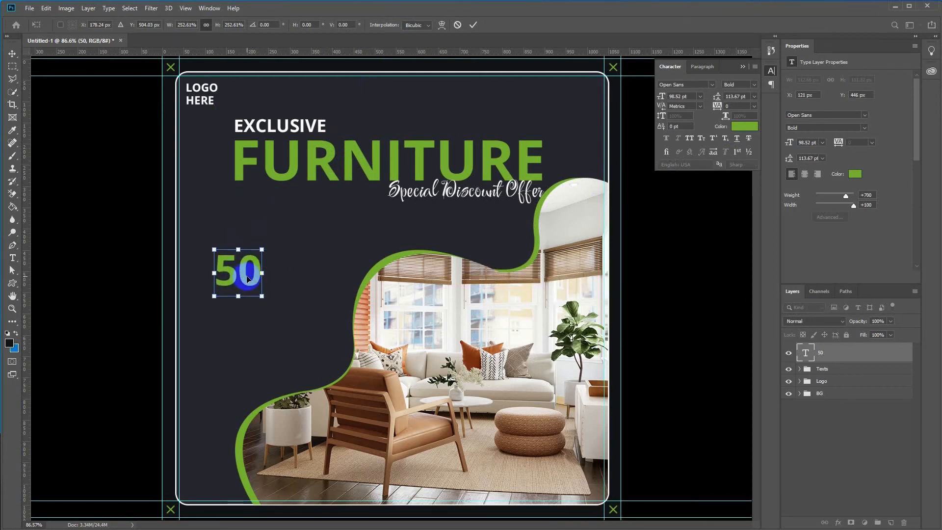
pyautogui.press('Return')
# Duplicate the 50 text directly to its right and change the copy to %
pyautogui.press('v')
pyautogui.moveTo(249, 280); pyautogui.dragTo(299, 280)
pyautogui.doubleClick(294, 273)
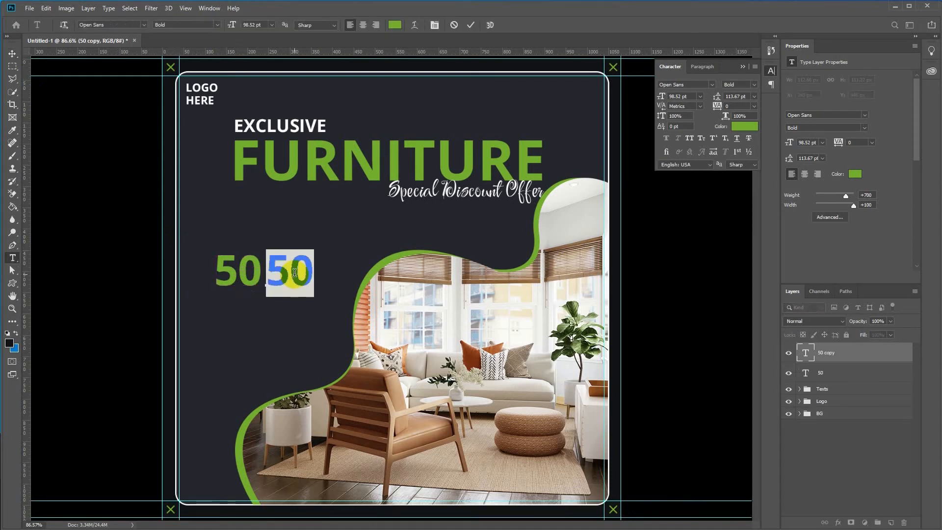
pyautogui.write('%')
pyautogui.hotkey('ctrl', 'Return')
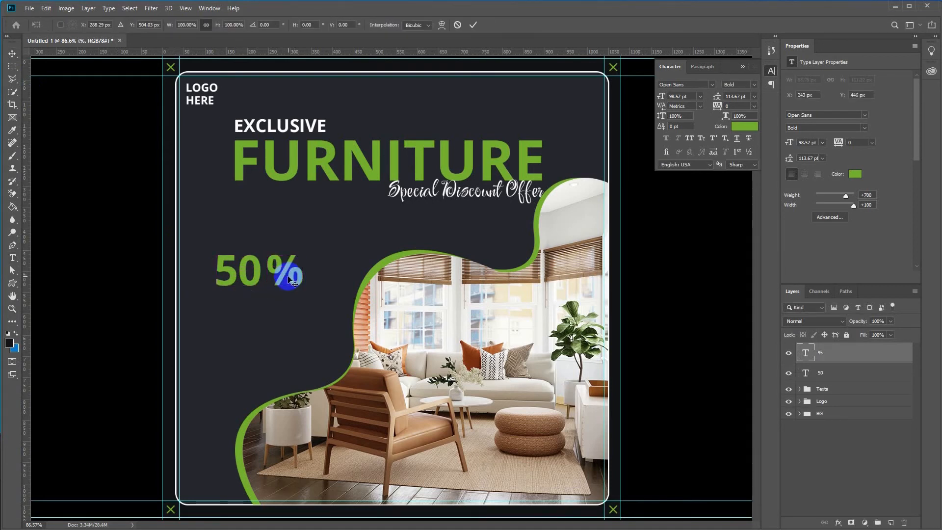
# Shrink the % sign to about 40 pt, beside the upper half of 50
pyautogui.hotkey('ctrl', 't')
pyautogui.moveTo(302, 248); pyautogui.dragTo(281, 313)
pyautogui.press('Return')
# Duplicate the 50 text below itself and change the copy to OFF
pyautogui.press('t')
pyautogui.click(280, 313)
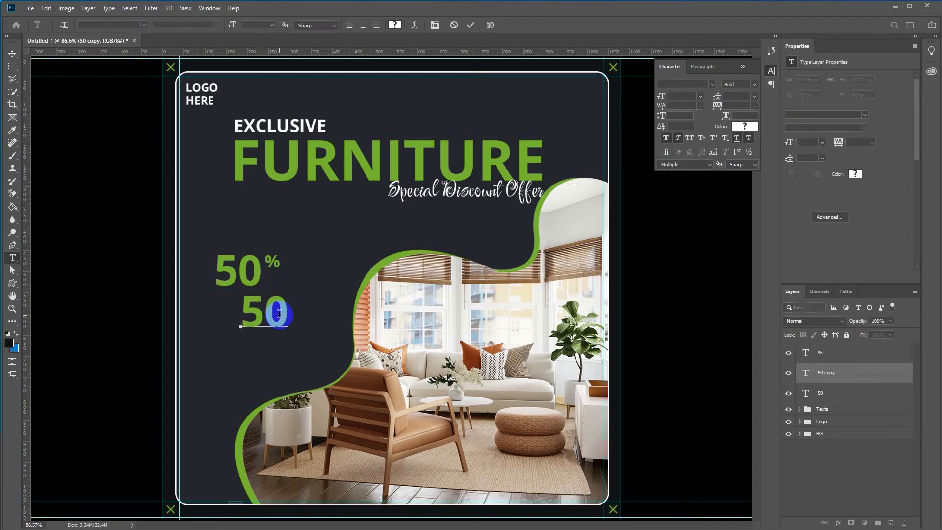
pyautogui.hotkey('ctrl', 'a')
pyautogui.write('OFF')
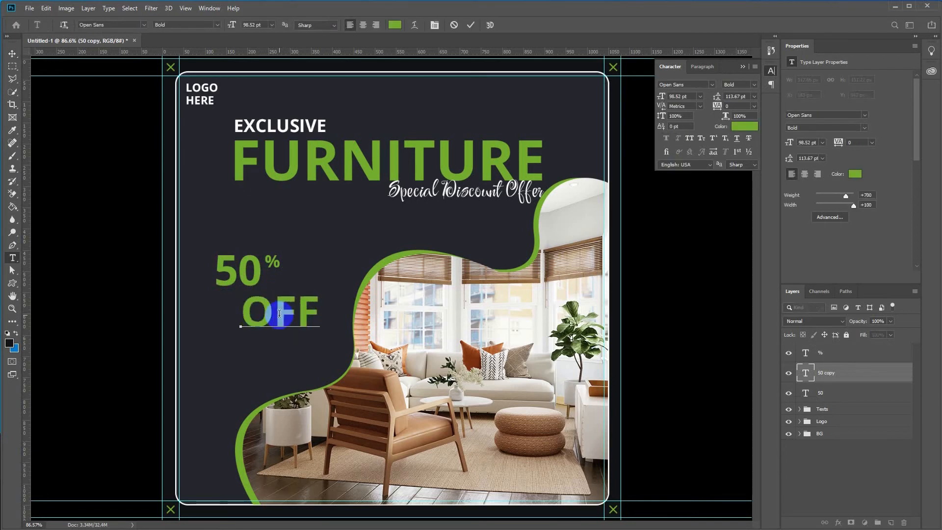
# Color the OFF text white
pyautogui.hotkey('ctrl', 'a')
pyautogui.click(394, 25)
pyautogui.click(499, 224)
pyautogui.click(702, 217)
pyautogui.hotkey('ctrl', 'Return')
# Shrink OFF to about 32 pt and place it under the % sign, close to the 50
pyautogui.hotkey('ctrl', 't')
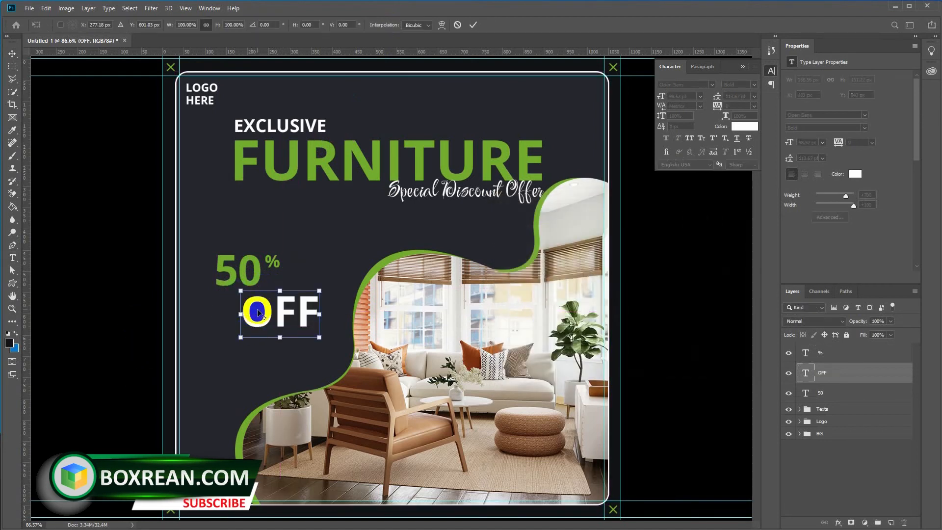
pyautogui.moveTo(319, 338); pyautogui.dragTo(293, 284)
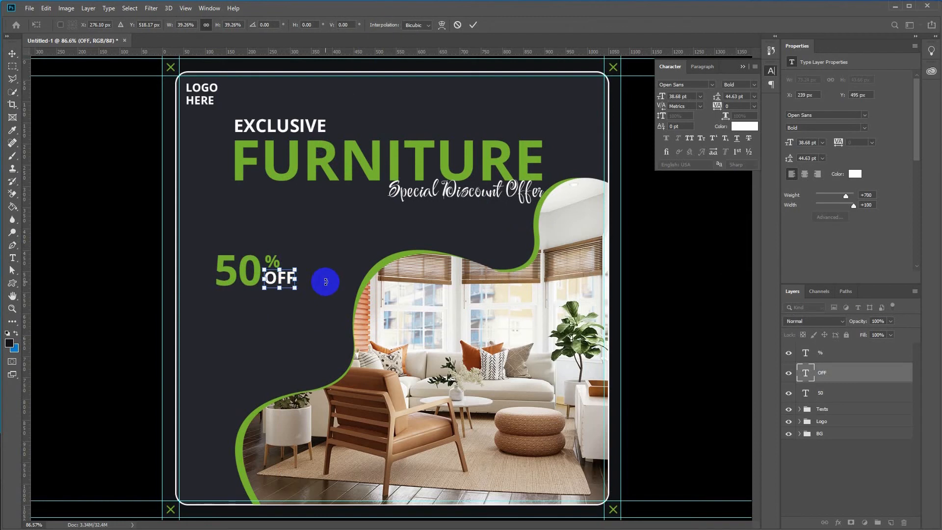
pyautogui.moveTo(294, 269); pyautogui.dragTo(290, 273)
pyautogui.press('Return')
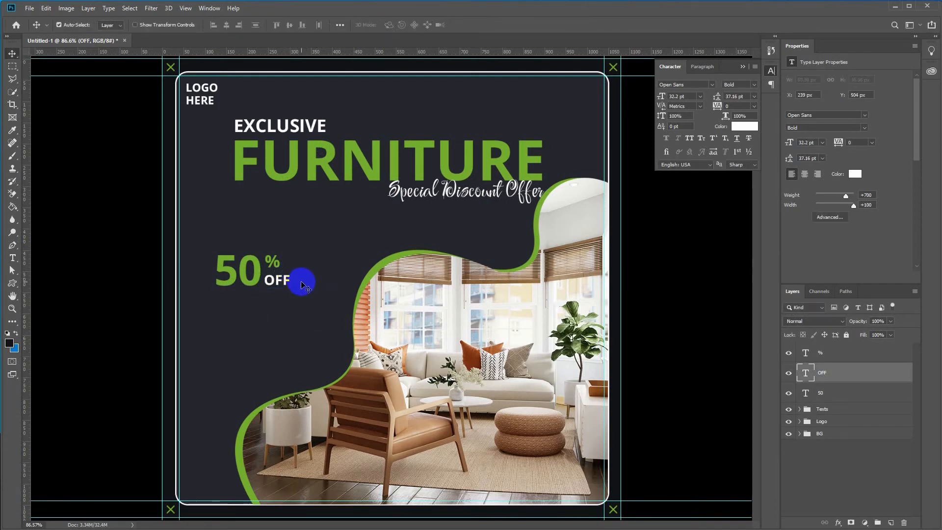
pyautogui.click(277, 264)
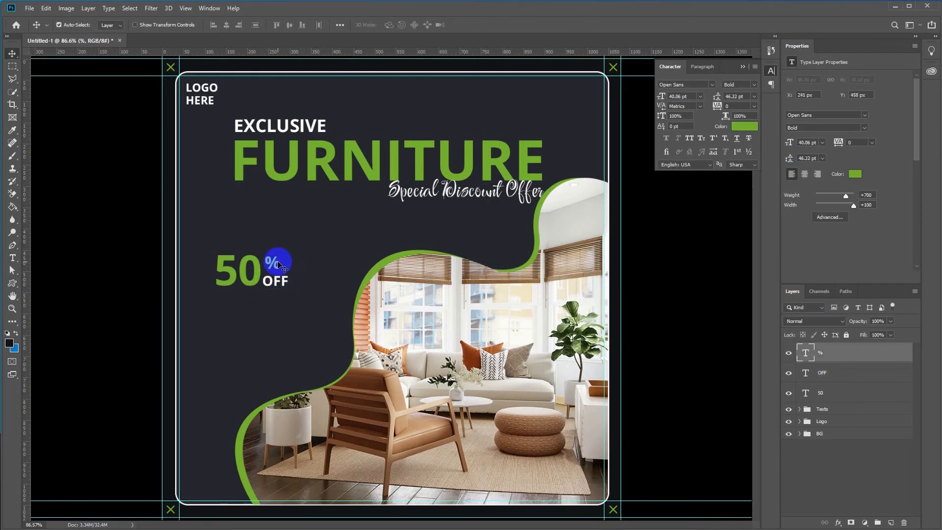
pyautogui.click(282, 286)
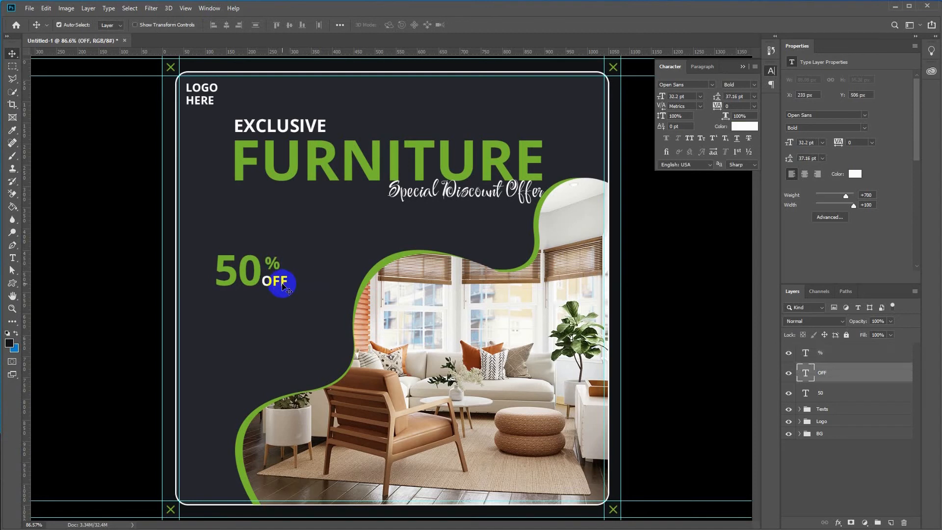
# Duplicate the OFF text above 50 and change the copy to GET UP TO
pyautogui.moveTo(283, 283); pyautogui.dragTo(238, 239)
pyautogui.press('t')
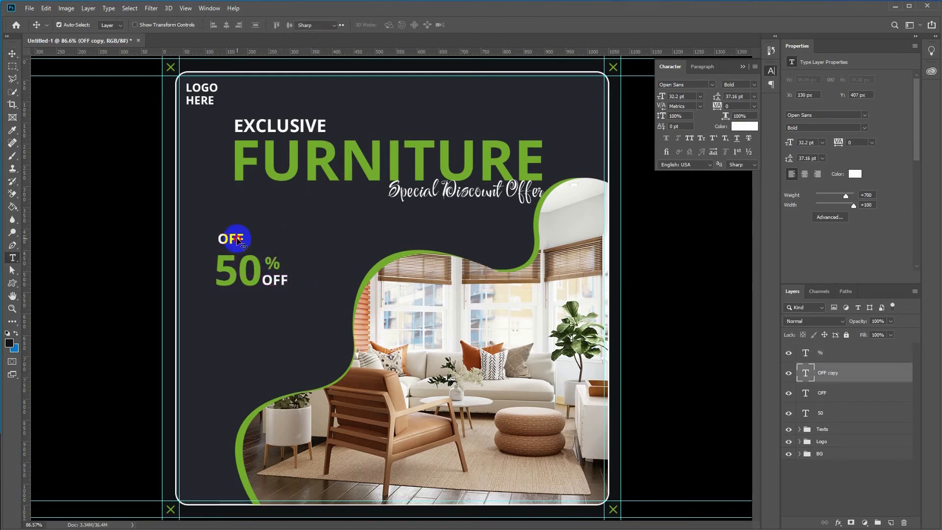
pyautogui.click(237, 239)
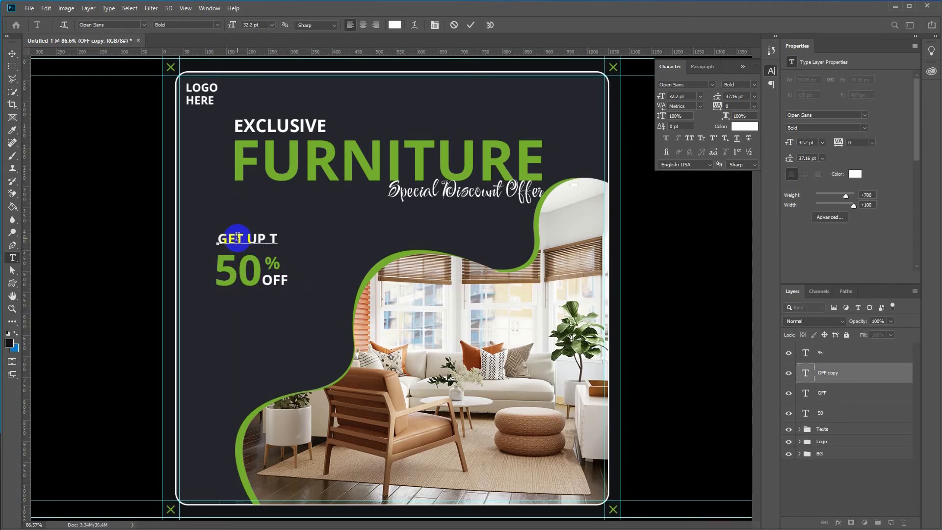
# Set the GET UP TO text to the Regular font style
pyautogui.tripleClick(237, 237)
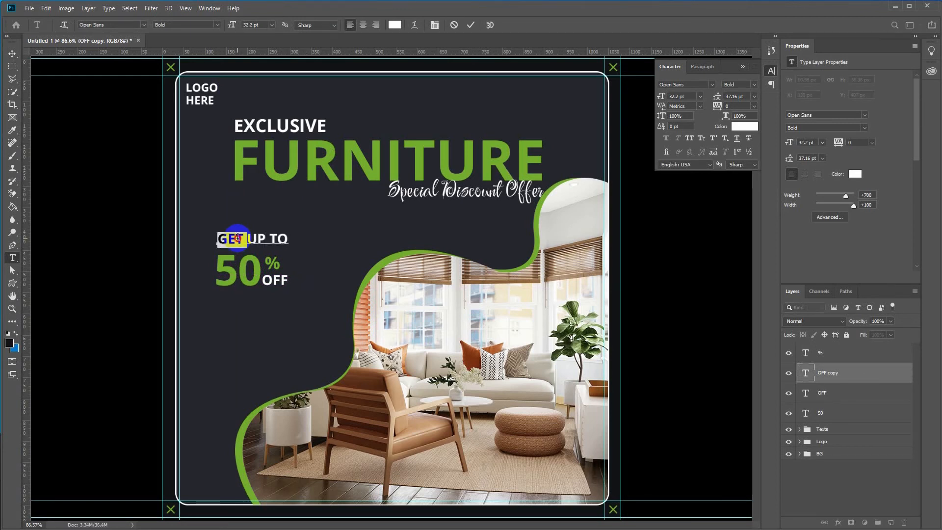
pyautogui.click(219, 26)
pyautogui.click(185, 64)
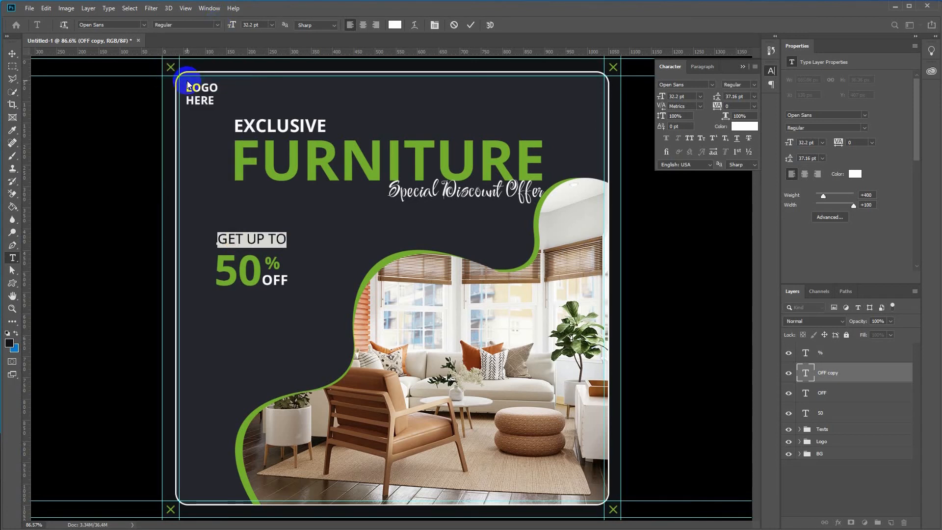
pyautogui.click(13, 53)
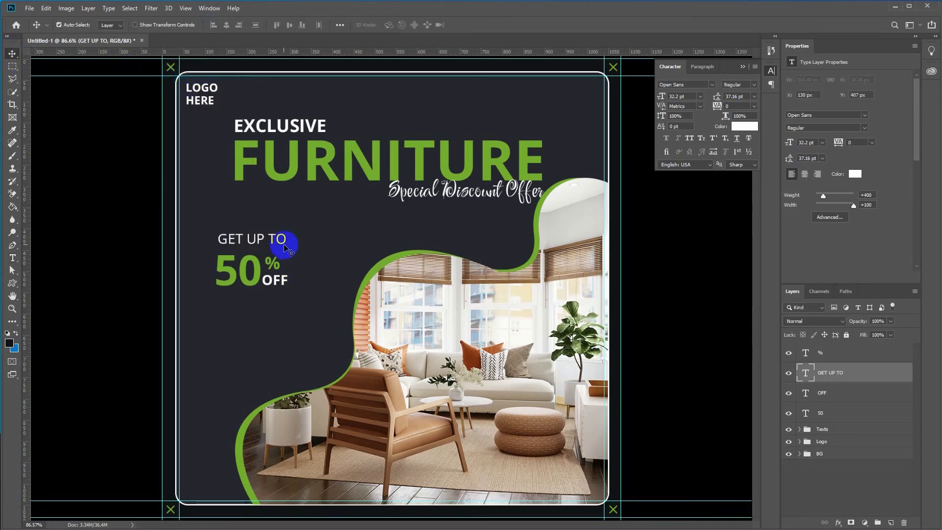
# Nudge GET UP TO about 10 px down and 6 px left to line up with the 50
pyautogui.press('Down')
pyautogui.press('Down')
pyautogui.press('Down')
pyautogui.press('Down')
pyautogui.press('Down')
pyautogui.press('Down')
pyautogui.press('Down')
pyautogui.press('Down')
pyautogui.press('Down')
pyautogui.press('Down')
pyautogui.press('Left')
pyautogui.press('Left')
pyautogui.press('Left')
pyautogui.press('Left')
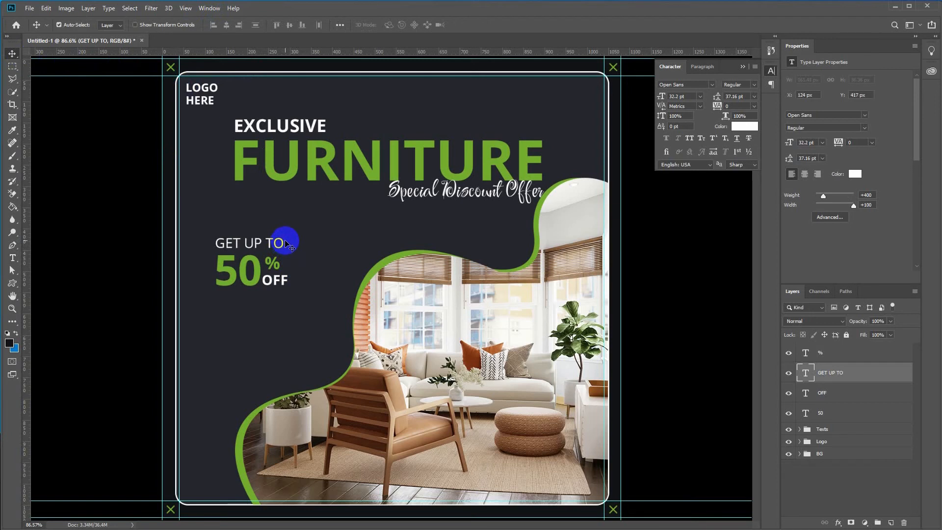
# Enlarge GET UP TO to about 34 pt to match the width of 50% OFF, and nudge it up slightly
pyautogui.hotkey('ctrl', 't')
pyautogui.moveTo(285, 252); pyautogui.dragTo(288, 252)
pyautogui.press('Return')
pyautogui.press('Up')
pyautogui.press('Up')
# Duplicate GET UP TO below 50% OFF and change the copy to ON ALL FURNITURE ITEMS
pyautogui.moveTo(261, 240); pyautogui.dragTo(262, 297)
pyautogui.doubleClick(261, 297)
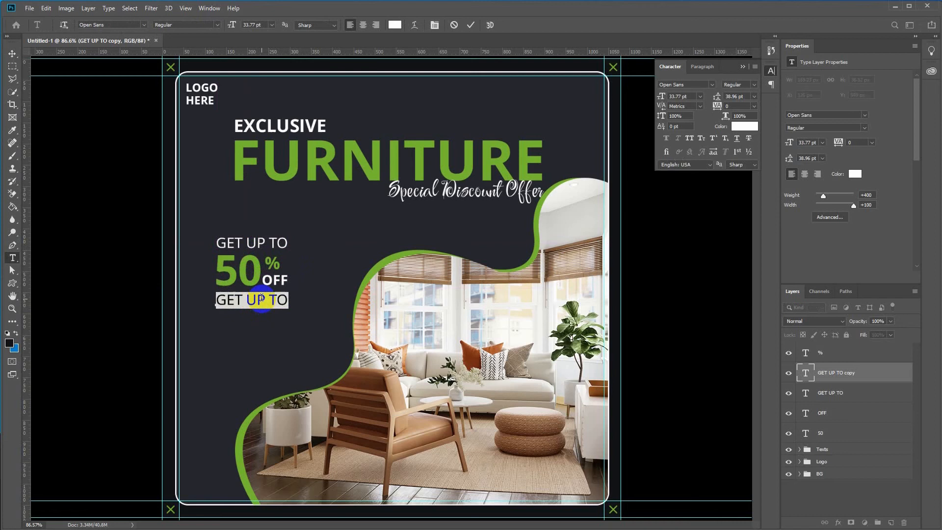
pyautogui.write('on')
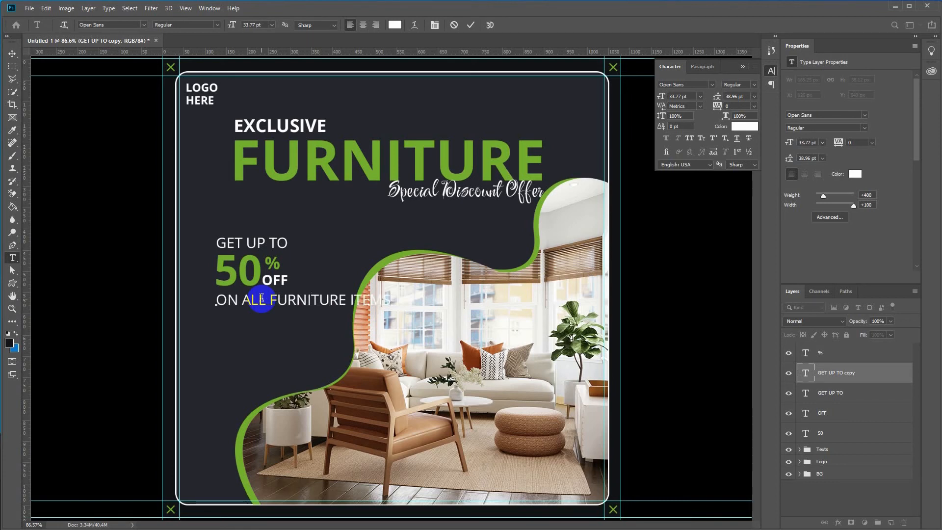
pyautogui.hotkey('ctrl', 'Return')
# Shrink ON ALL FURNITURE ITEMS to about 13.5 pt and place it under 50% OFF, left edge aligned with GET UP TO
pyautogui.hotkey('ctrl', 't')
pyautogui.moveTo(390, 305); pyautogui.dragTo(285, 303)
pyautogui.scroll(2, 259, 305)
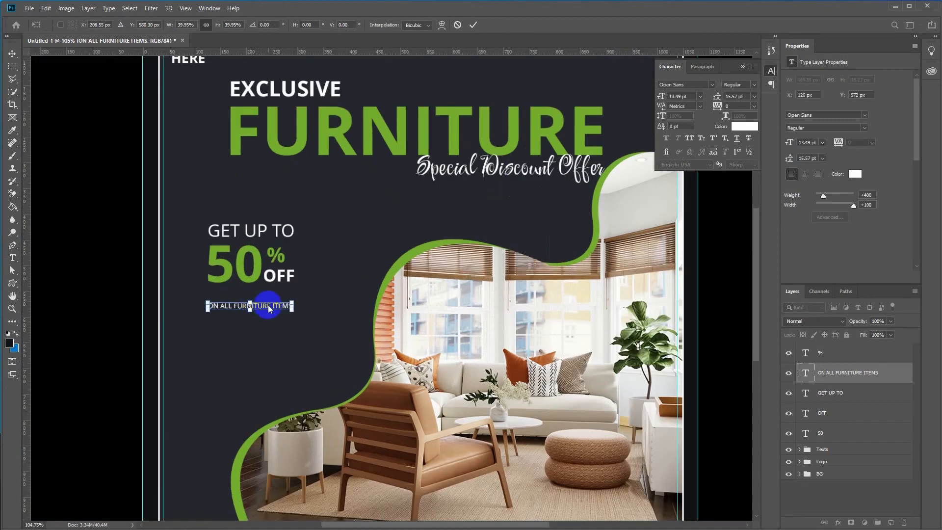
pyautogui.scroll(-2, 268, 304)
pyautogui.moveTo(268, 305); pyautogui.dragTo(262, 297)
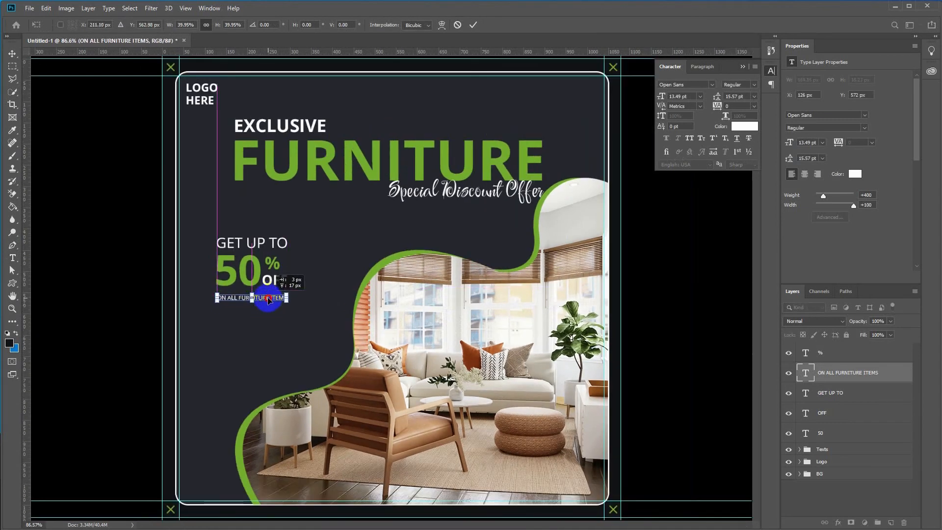
pyautogui.press('Return')
# Nudge ON ALL FURNITURE ITEMS up about 8 px and enlarge it to about 14 pt to match the width above
pyautogui.press('t')
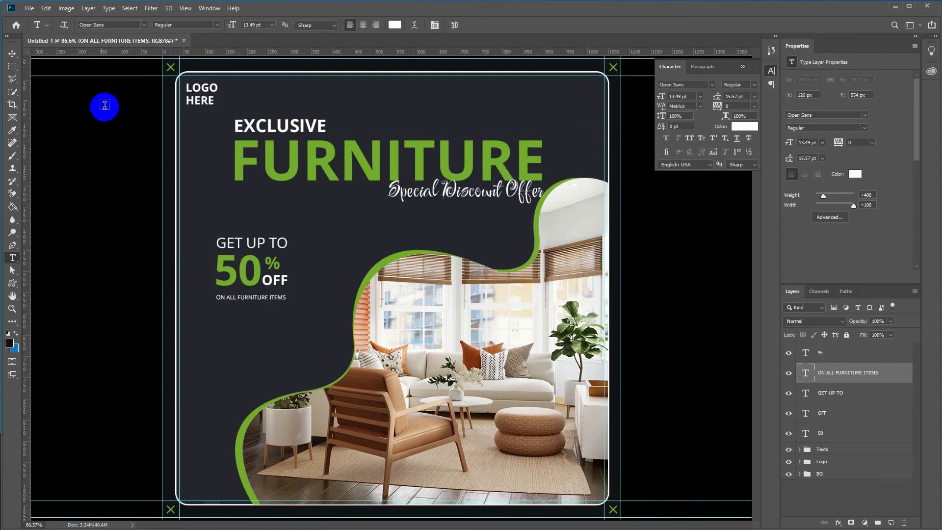
pyautogui.click(12, 53)
pyautogui.press('Up')
pyautogui.press('Up')
pyautogui.press('Up')
pyautogui.press('Up')
pyautogui.press('Up')
pyautogui.press('Up')
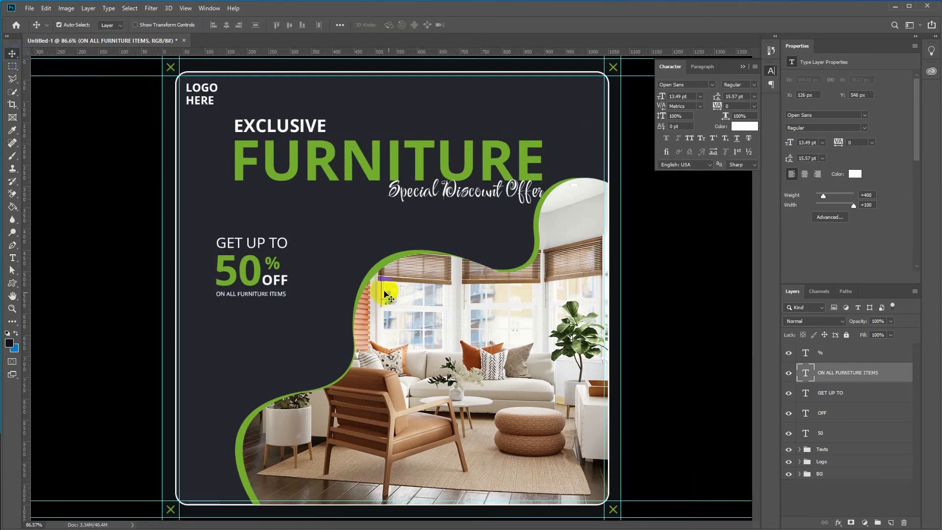
pyautogui.hotkey('ctrl', 't')
pyautogui.moveTo(287, 299); pyautogui.dragTo(290, 301)
pyautogui.press('Return')
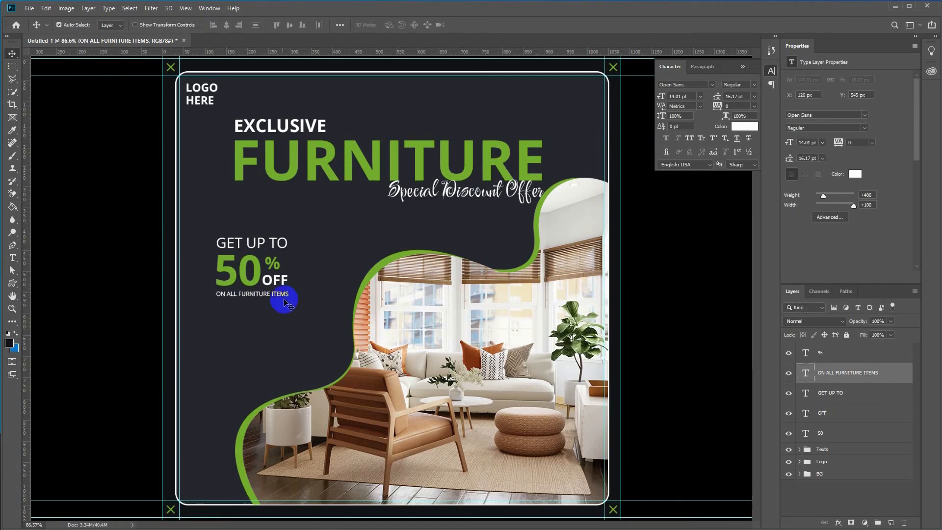
# Group the %, ON ALL FURNITURE ITEMS, GET UP TO, OFF and 50 layers and name the group Discount
pyautogui.click(826, 359)
pyautogui.keyDown('shift'); pyautogui.click(822, 435); pyautogui.keyUp('shift')
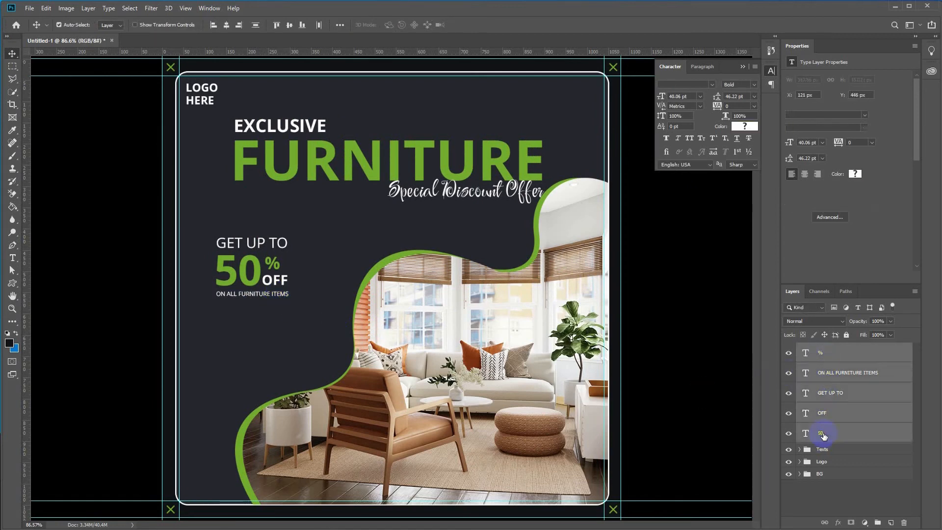
pyautogui.click(88, 8)
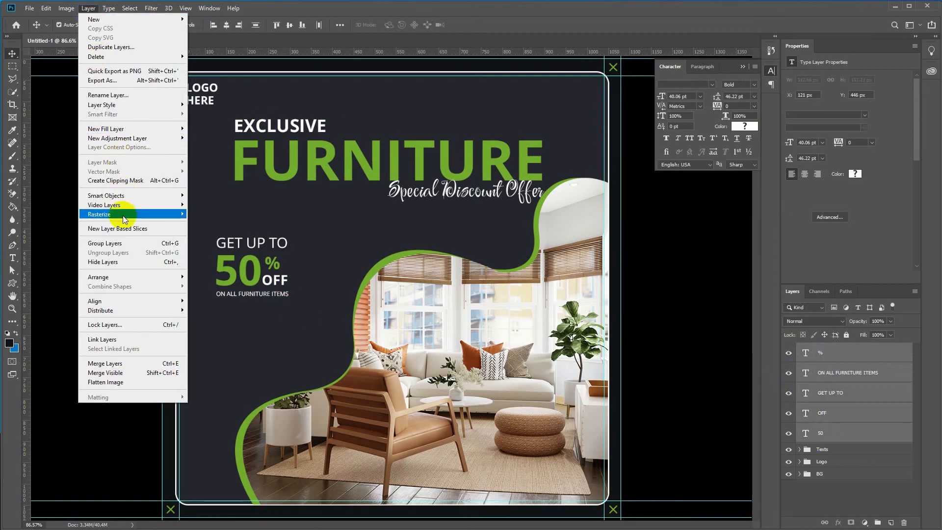
pyautogui.click(113, 243)
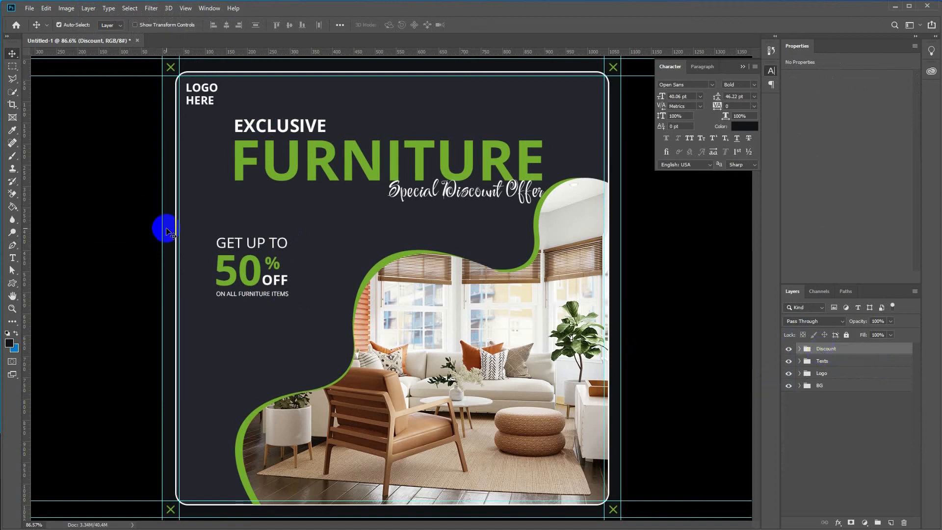
# Nudge the Discount group about 37 px right and 15 px up so its left edge lines up with FURNITURE
pyautogui.press('Right')
pyautogui.press('Right')
pyautogui.press('Right')
pyautogui.press('Right')
pyautogui.press('Right')
pyautogui.press('Right')
pyautogui.press('Right')
pyautogui.press('Right')
pyautogui.press('Right')
pyautogui.press('Right')
pyautogui.press('Right')
pyautogui.press('Right')
pyautogui.press('Right')
pyautogui.press('Right')
pyautogui.press('Right')
pyautogui.press('Right')
pyautogui.press('Right')
pyautogui.press('Right')
pyautogui.press('Right')
pyautogui.press('Right')
pyautogui.press('Up')
pyautogui.press('Up')
pyautogui.press('Up')
pyautogui.press('Up')
pyautogui.press('Up')
pyautogui.press('Up')
pyautogui.press('Up')
pyautogui.press('Up')
pyautogui.press('Up')
pyautogui.press('Up')
pyautogui.press('Up')
pyautogui.press('Up')
pyautogui.press('Up')
pyautogui.press('Up')
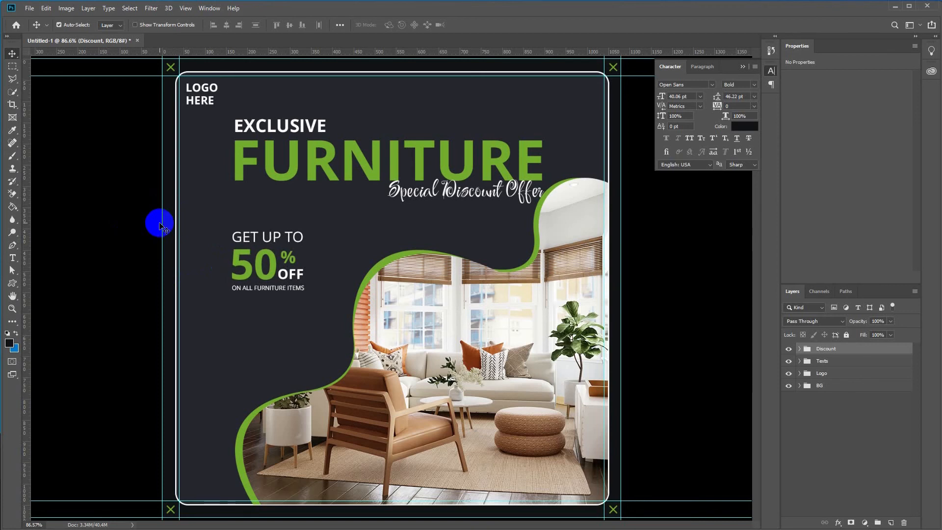
# Draw a 171 × 49 px rounded rectangle with 10 px corners below the discount text, matching its width
pyautogui.moveTo(12, 287); pyautogui.dragTo(40, 293)
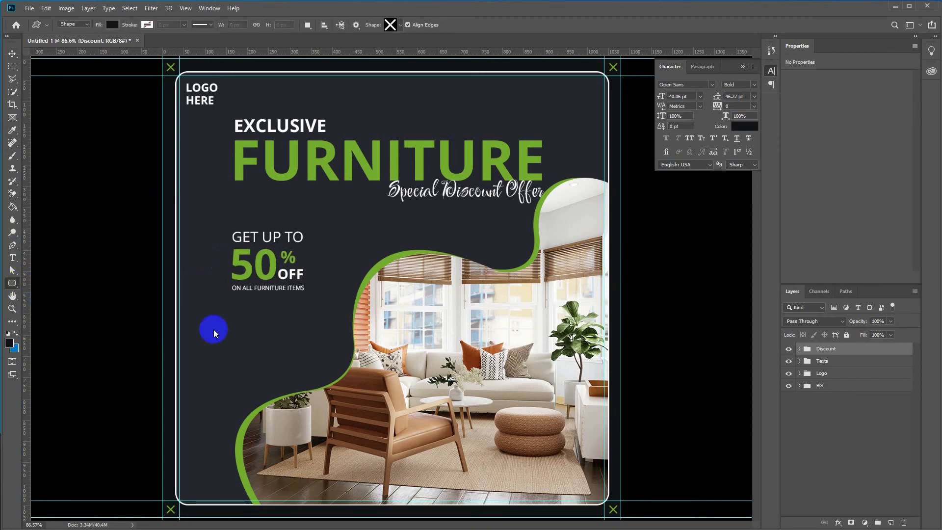
pyautogui.moveTo(231, 329); pyautogui.dragTo(301, 349)
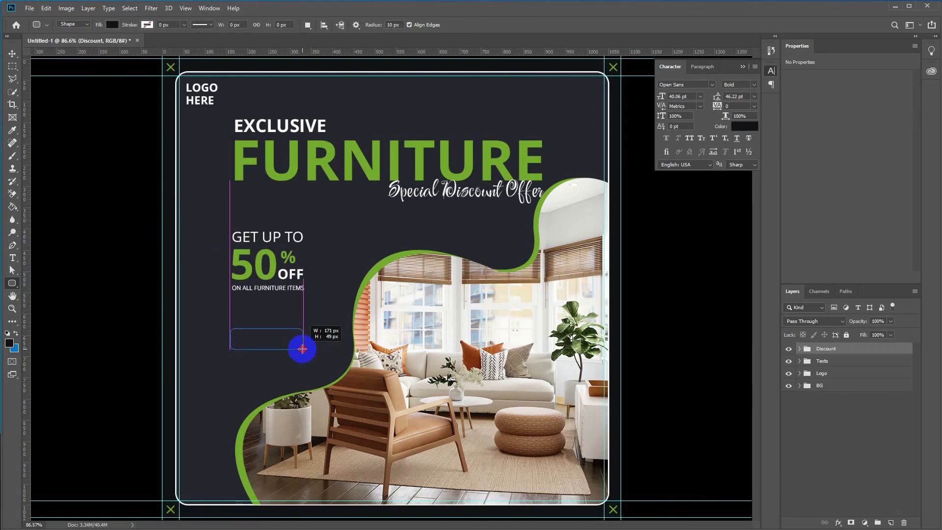
pyautogui.moveTo(302, 349); pyautogui.dragTo(302, 349)
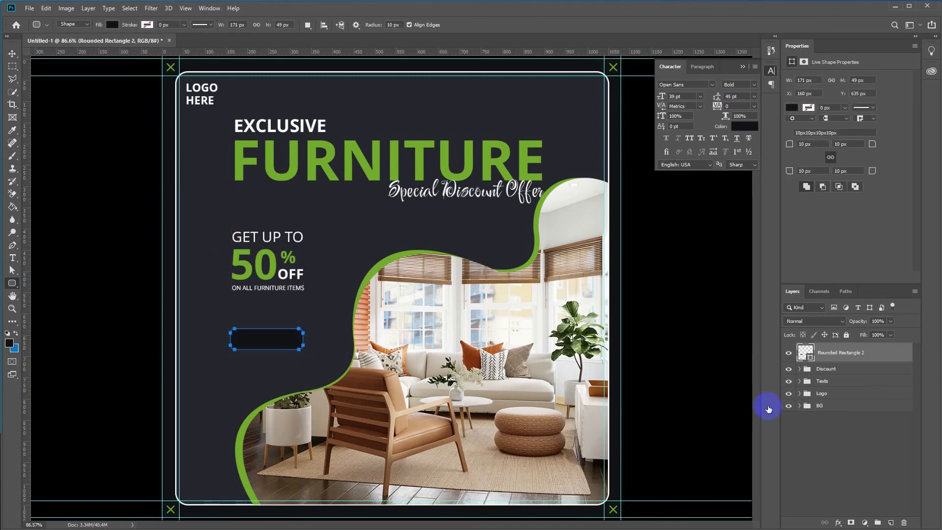
# Fill the rounded rectangle with the green sampled from the 50 text
pyautogui.doubleClick(804, 350)
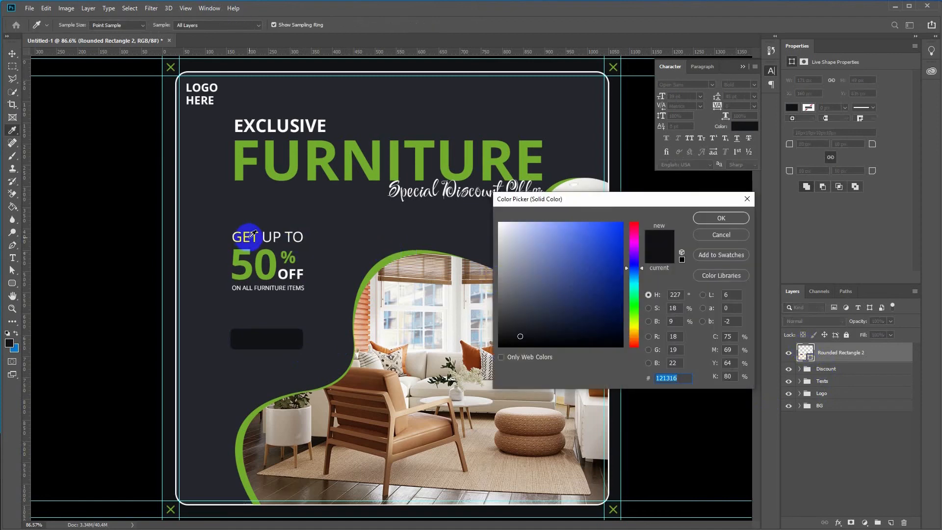
pyautogui.click(254, 267)
pyautogui.click(720, 218)
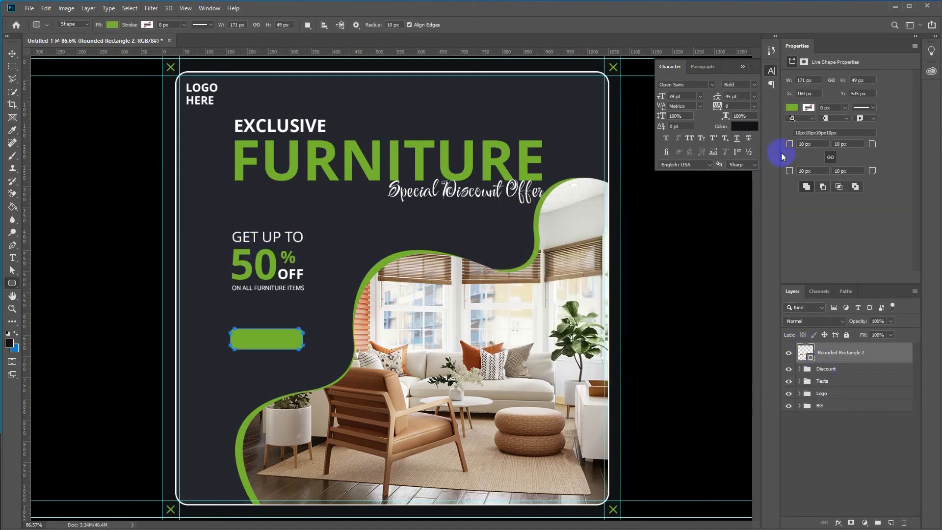
# Set all four corner radii of the green rectangle to 24.5 px and nudge it up 22 px
pyautogui.write('24.5')
pyautogui.press('Return')
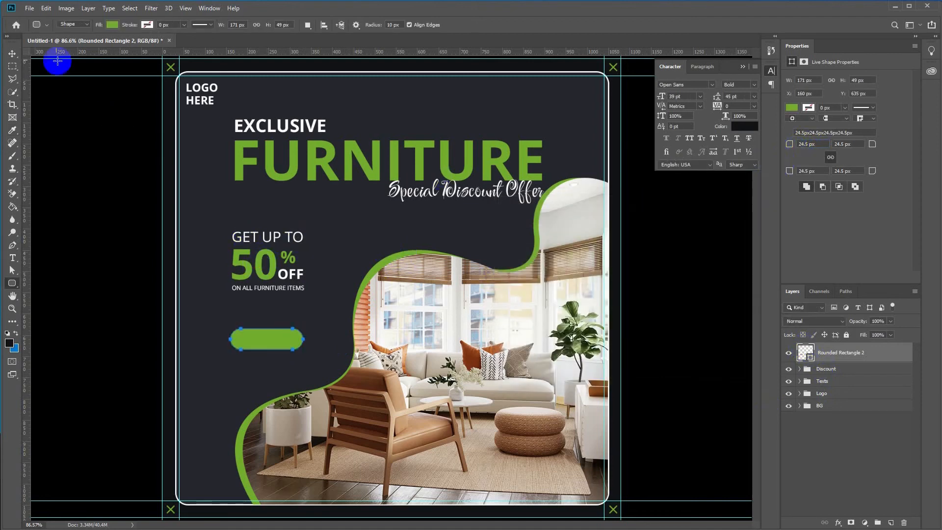
pyautogui.press('v')
pyautogui.press('Up')
pyautogui.press('Up')
pyautogui.press('Up')
pyautogui.press('Up')
pyautogui.press('Up')
pyautogui.press('Up')
pyautogui.press('Up')
pyautogui.press('Up')
pyautogui.press('Up')
pyautogui.press('Up')
pyautogui.press('Up')
pyautogui.press('Up')
pyautogui.press('Up')
pyautogui.press('Up')
pyautogui.press('Up')
pyautogui.press('Up')
pyautogui.press('Up')
pyautogui.press('Up')
pyautogui.press('Up')
pyautogui.press('Up')
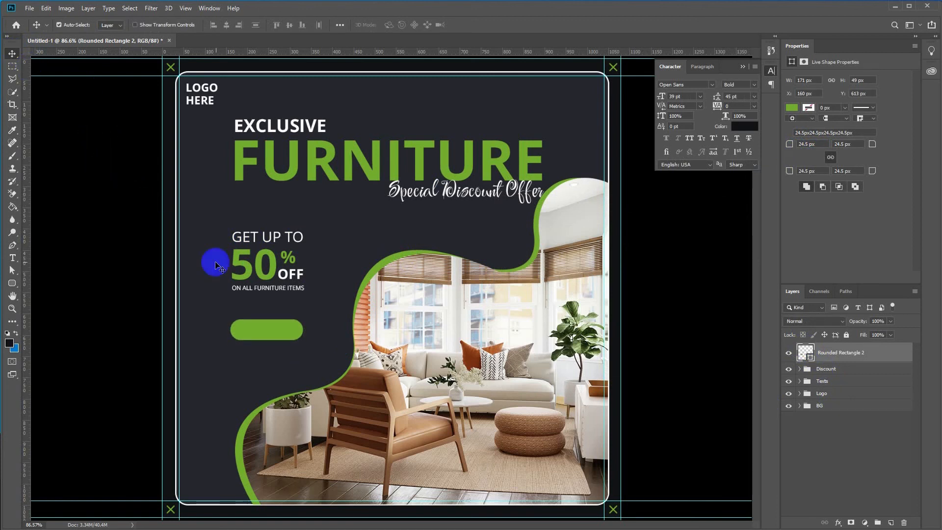
# Nudge the Discount group up about 24 px, away from the green button
pyautogui.click(829, 369)
pyautogui.press('Up')
pyautogui.press('Up')
pyautogui.press('Up')
pyautogui.press('Up')
pyautogui.press('Up')
pyautogui.press('Up')
pyautogui.press('Up')
pyautogui.press('Up')
pyautogui.press('Up')
pyautogui.press('Up')
pyautogui.press('Up')
pyautogui.press('Up')
pyautogui.press('Up')
pyautogui.press('Up')
pyautogui.press('Up')
pyautogui.press('Up')
pyautogui.press('Up')
pyautogui.press('Up')
pyautogui.press('Up')
pyautogui.press('Up')
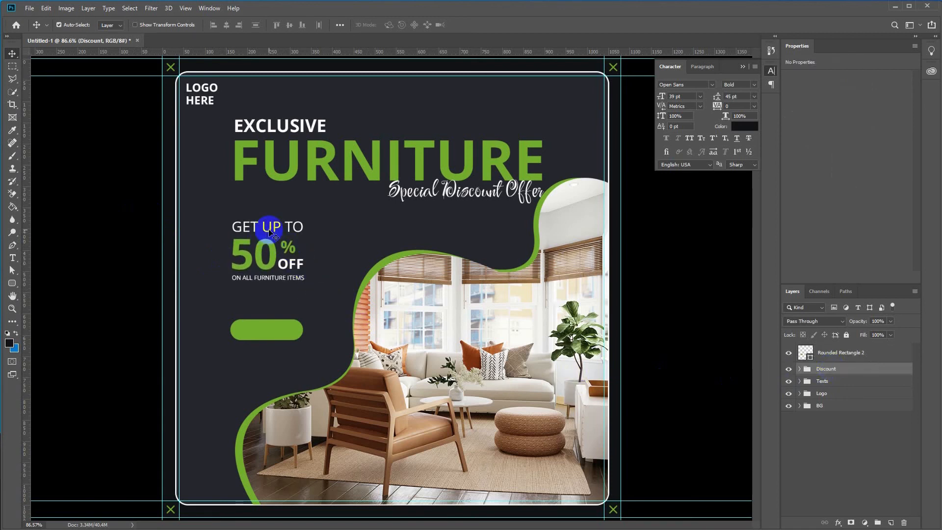
# Duplicate the OFF text onto the green button, move its layer to the top of the stack and change the wording to ORDER NOW
pyautogui.keyDown('alt'); pyautogui.moveTo(293, 264); pyautogui.dragTo(268, 332); pyautogui.keyUp('alt')
pyautogui.moveTo(832, 445); pyautogui.dragTo(829, 346)
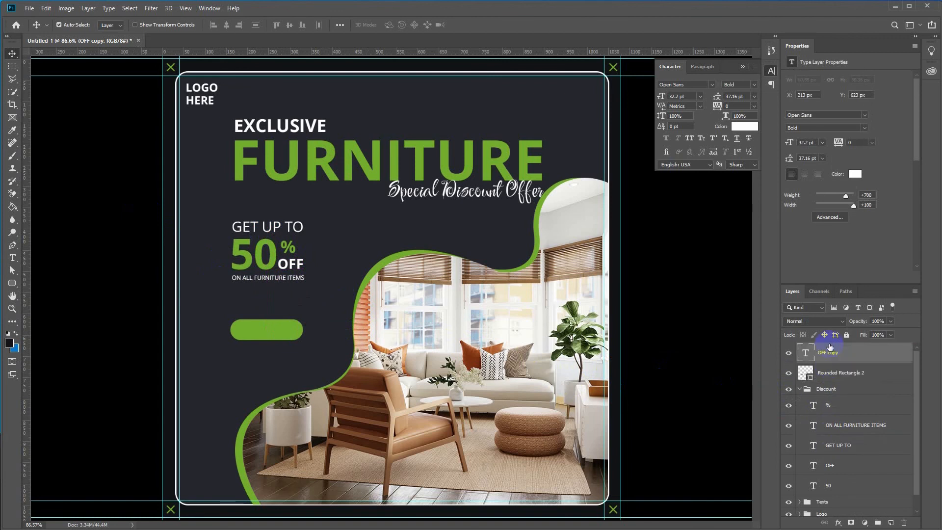
pyautogui.doubleClick(267, 330)
pyautogui.write('B')
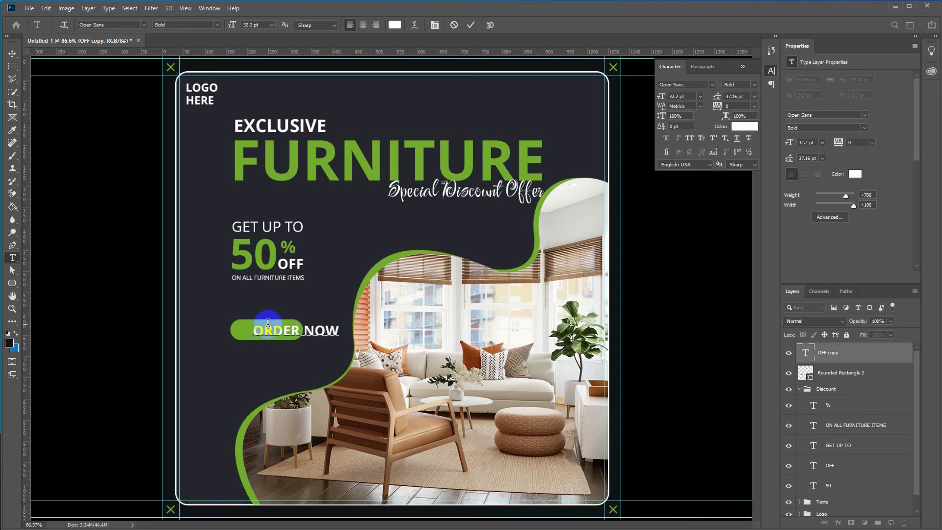
pyautogui.hotkey('ctrl', 'Return')
# Scale the ORDER NOW text down to about 60% and centre it on the green button
pyautogui.hotkey('ctrl', 't')
pyautogui.moveTo(337, 323); pyautogui.dragTo(281, 333)
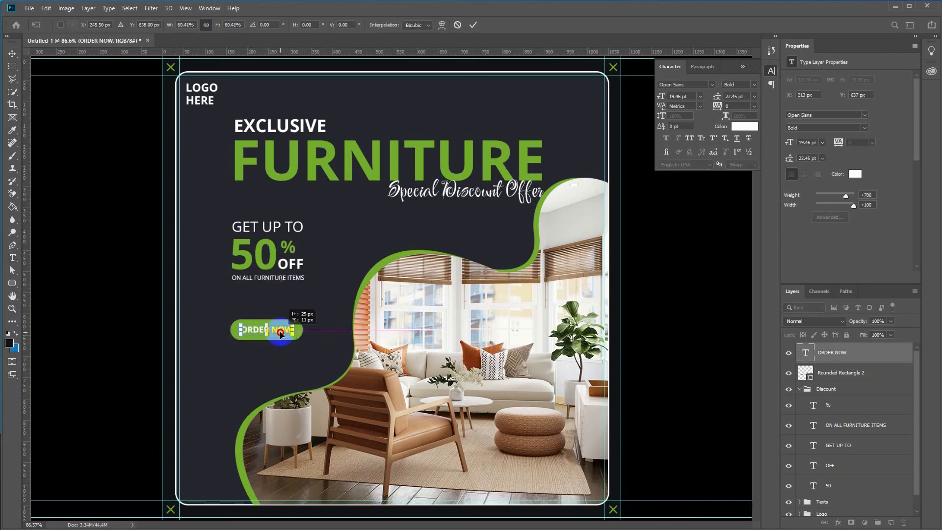
pyautogui.press('Return')
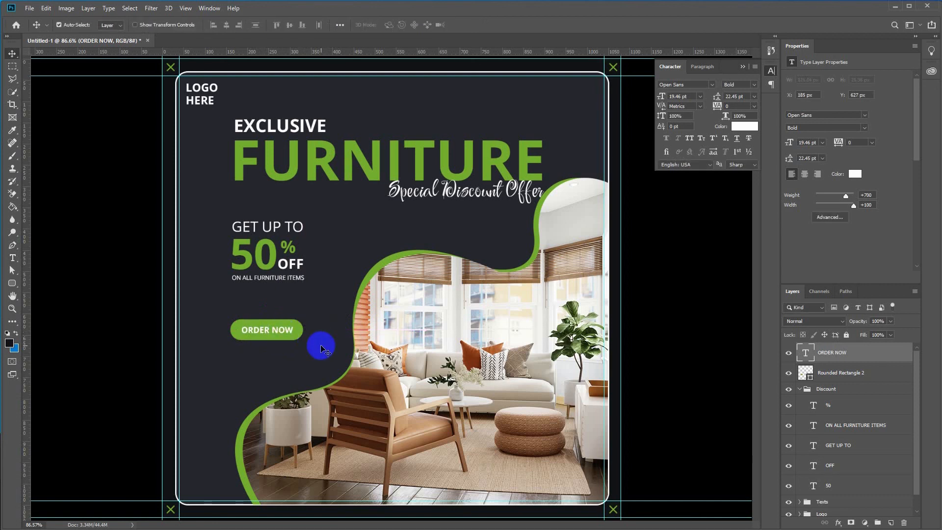
# Group the ORDER NOW text with its rounded rectangle and name the group Button, collapsing the Discount group
pyautogui.keyDown('shift'); pyautogui.click(831, 372); pyautogui.keyUp('shift')
pyautogui.click(800, 389)
pyautogui.hotkey('ctrl', 'g')
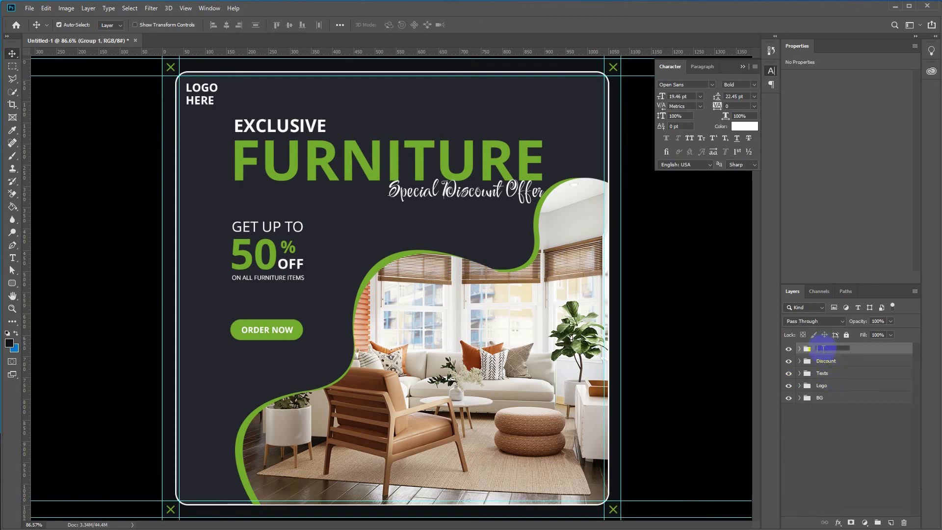
pyautogui.press('Return')
# Duplicate the OFF text below the button, replace its wording with the contact phone number and centre it under the button
pyautogui.moveTo(293, 265); pyautogui.dragTo(230, 363)
pyautogui.doubleClick(227, 362)
pyautogui.hotkey('ctrl', 'a')
pyautogui.press('BackSpace')
pyautogui.write('+123 456 789')
pyautogui.hotkey('ctrl', 'Return')
pyautogui.press('v')
pyautogui.moveTo(257, 363)
pyautogui.mouseDown()
pyautogui.moveTo(260, 355)
pyautogui.moveTo(258, 362)
pyautogui.mouseUp()
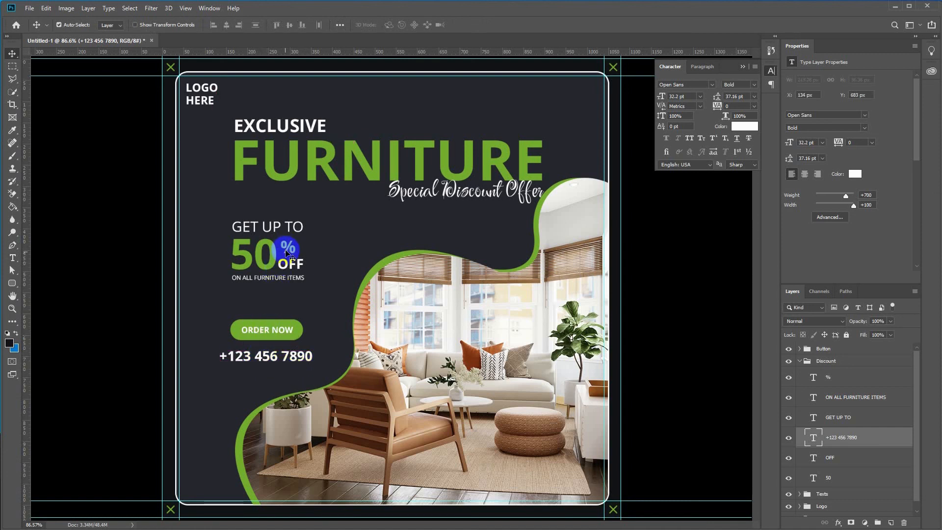
# Duplicate the green % below the phone number and move both new text layers out of the Discount group to the top of the stack
pyautogui.moveTo(287, 246); pyautogui.dragTo(248, 378)
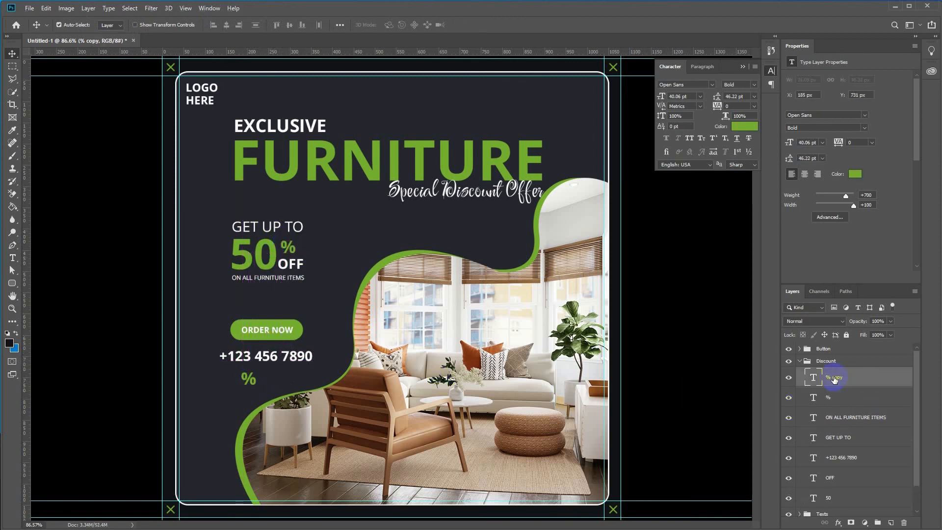
pyautogui.click(295, 355)
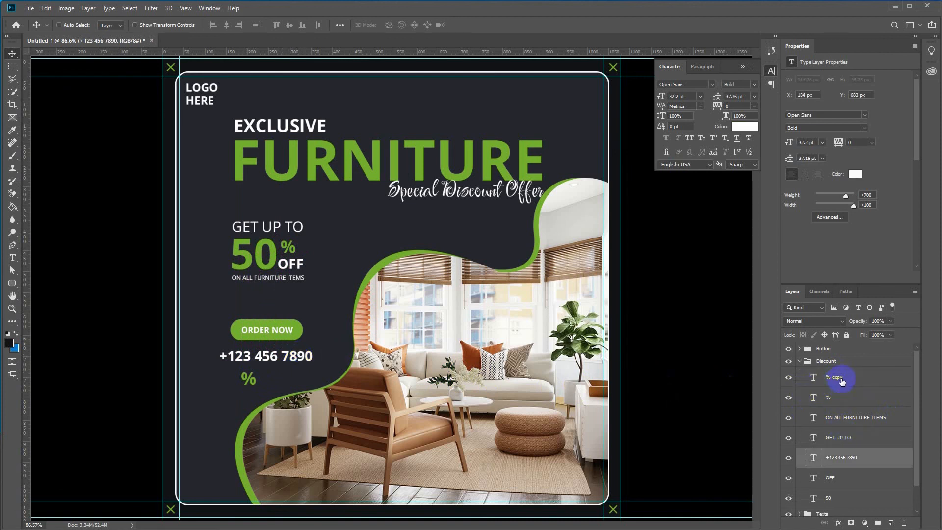
pyautogui.keyDown('ctrl'); pyautogui.click(842, 382); pyautogui.keyUp('ctrl')
pyautogui.moveTo(841, 378); pyautogui.dragTo(843, 344)
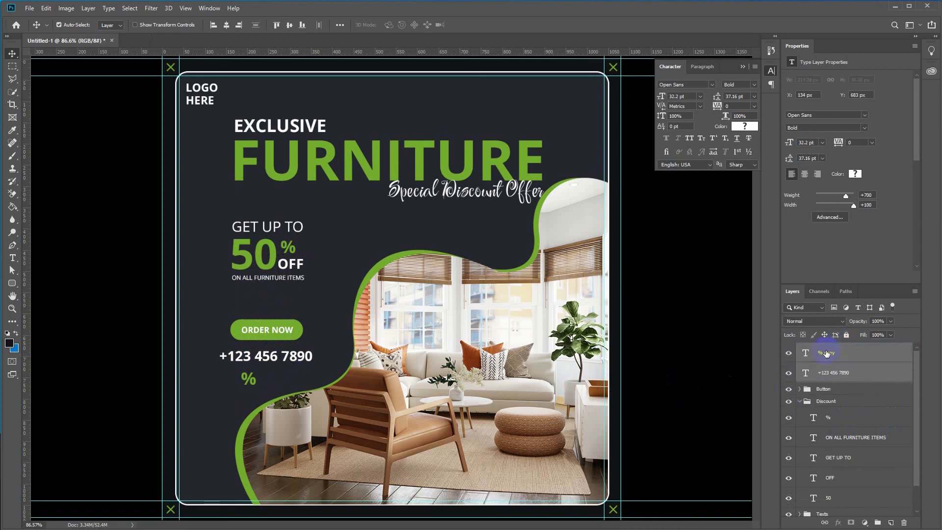
pyautogui.click(800, 401)
pyautogui.doubleClick(249, 379)
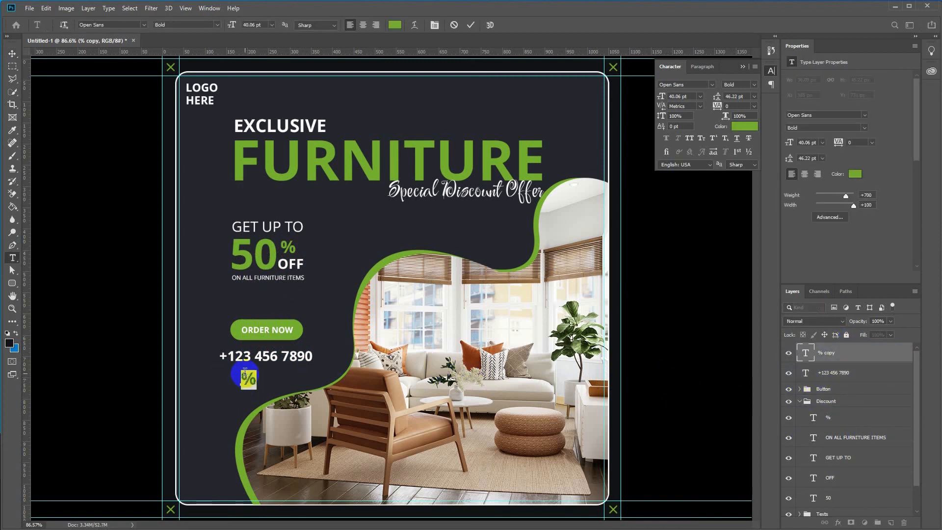
pyautogui.write('www.')
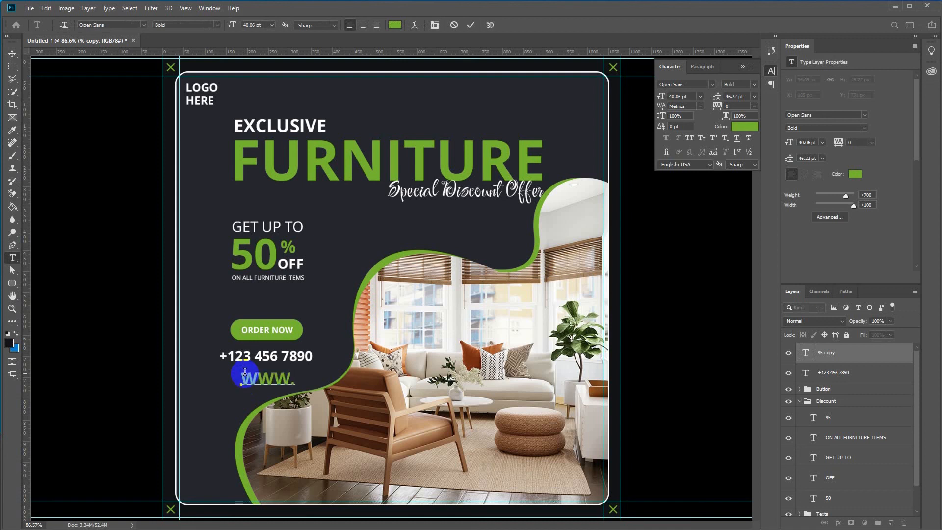
pyautogui.write('yourwebsi')
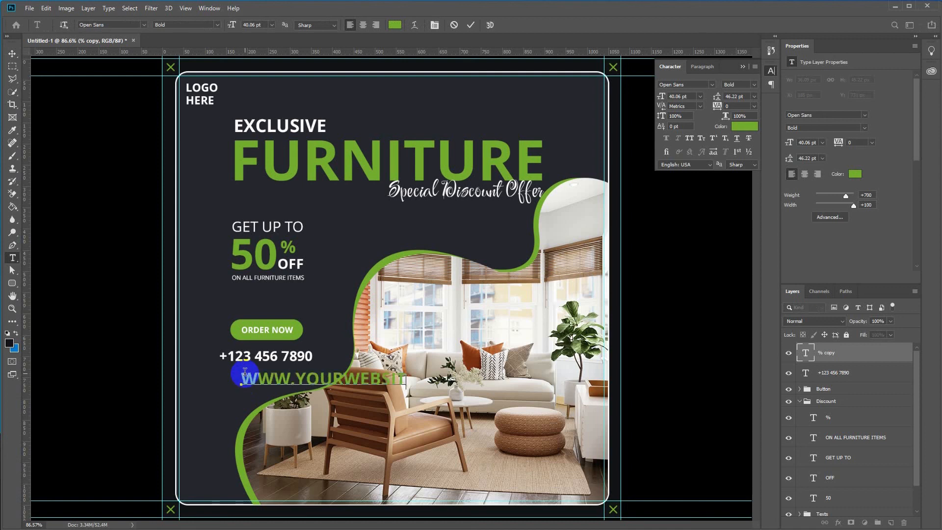
pyautogui.moveTo(241, 378); pyautogui.dragTo(460, 378)
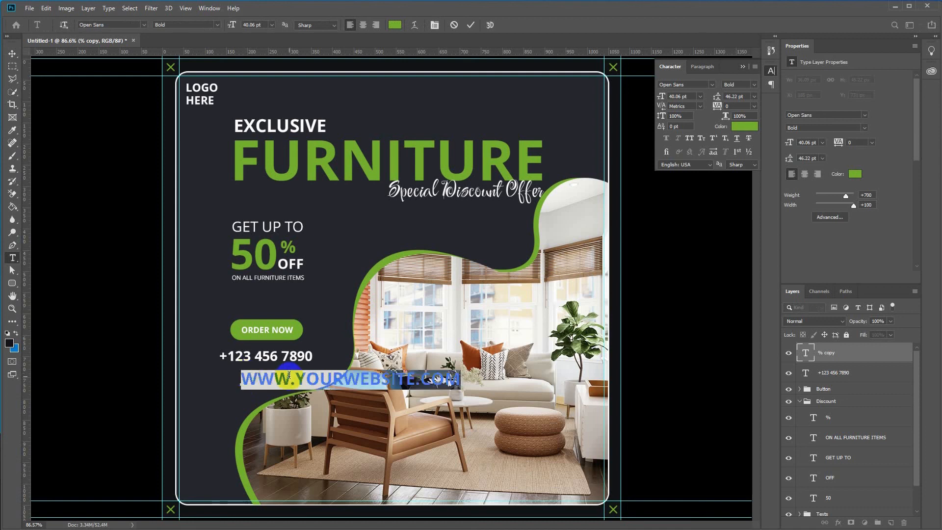
pyautogui.click(217, 24)
pyautogui.click(172, 81)
pyautogui.click(385, 381)
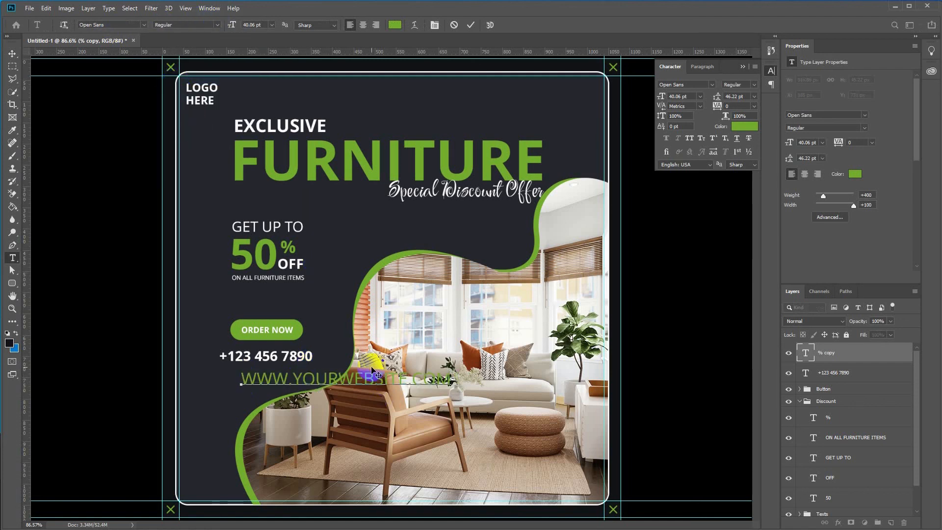
pyautogui.hotkey('ctrl', 'Return')
# Scale the website text down to about 22 pt and centre it just beneath the phone number
pyautogui.press('v')
pyautogui.moveTo(366, 382); pyautogui.dragTo(300, 377)
pyautogui.hotkey('ctrl', 't')
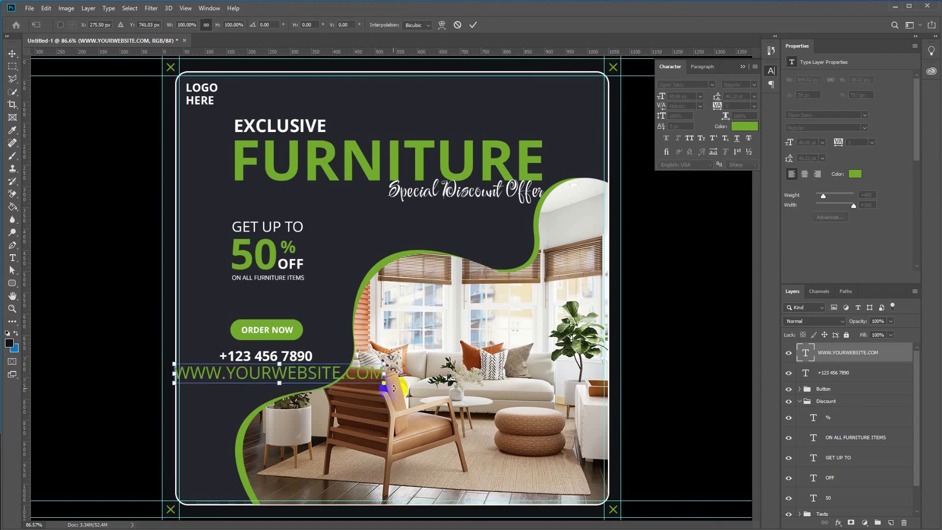
pyautogui.moveTo(385, 379); pyautogui.dragTo(306, 373)
pyautogui.press('Return')
pyautogui.press('Up')
pyautogui.press('Up')
pyautogui.press('Up')
pyautogui.press('Up')
pyautogui.press('Up')
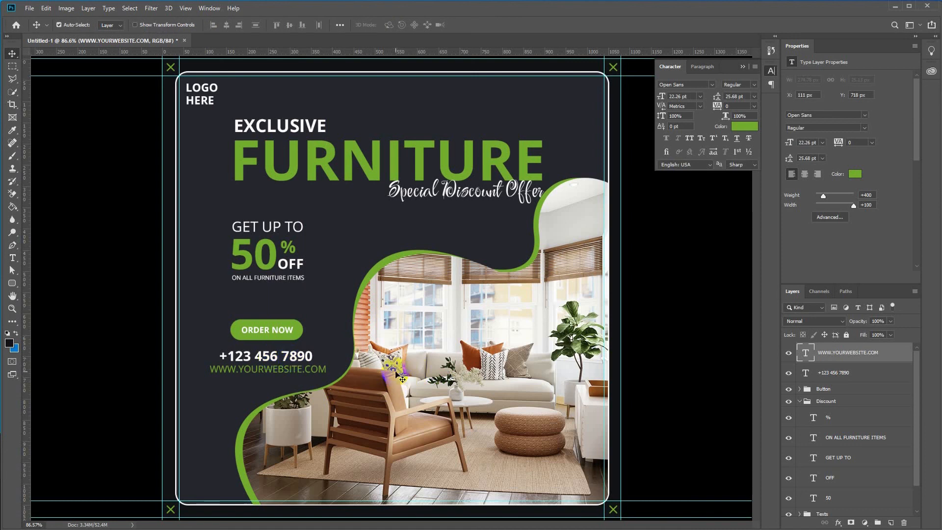
# Group the website and phone number text layers as Info, collapse the Discount group and clear the layer selection
pyautogui.keyDown('shift'); pyautogui.click(824, 373); pyautogui.keyUp('shift')
pyautogui.hotkey('ctrl', 'g')
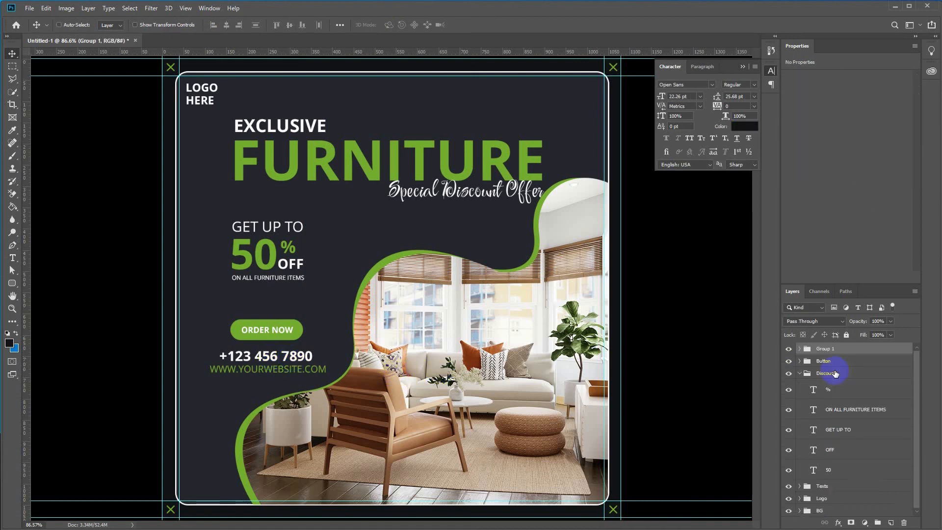
pyautogui.write('Info')
pyautogui.press('Return')
pyautogui.click(802, 374)
pyautogui.click(800, 375)
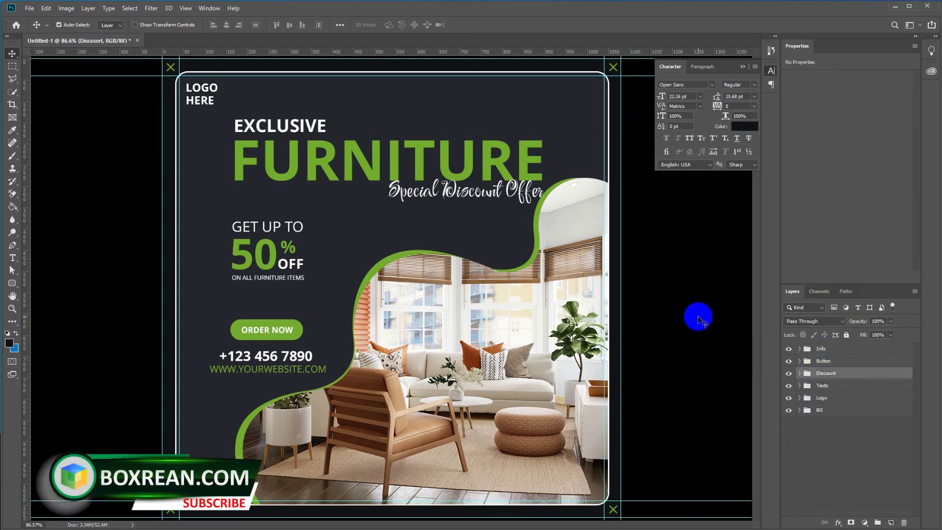
pyautogui.click(677, 280)
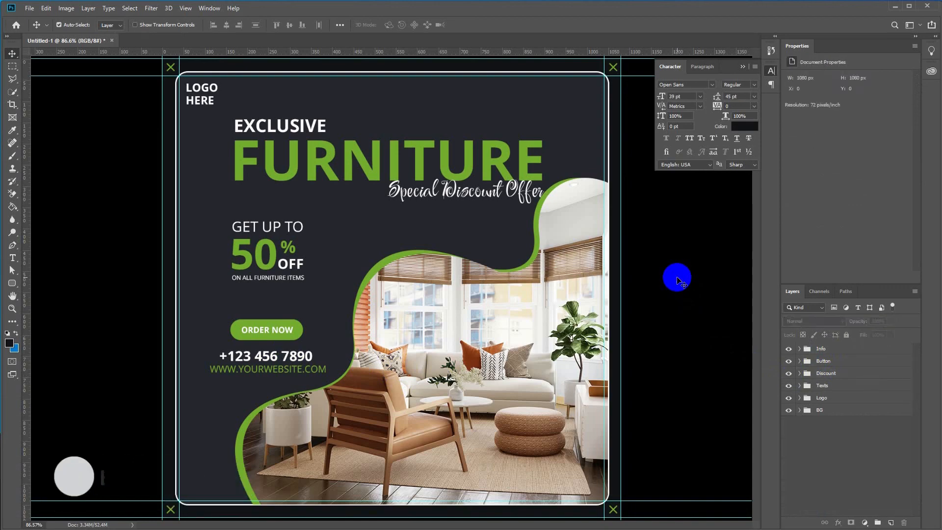